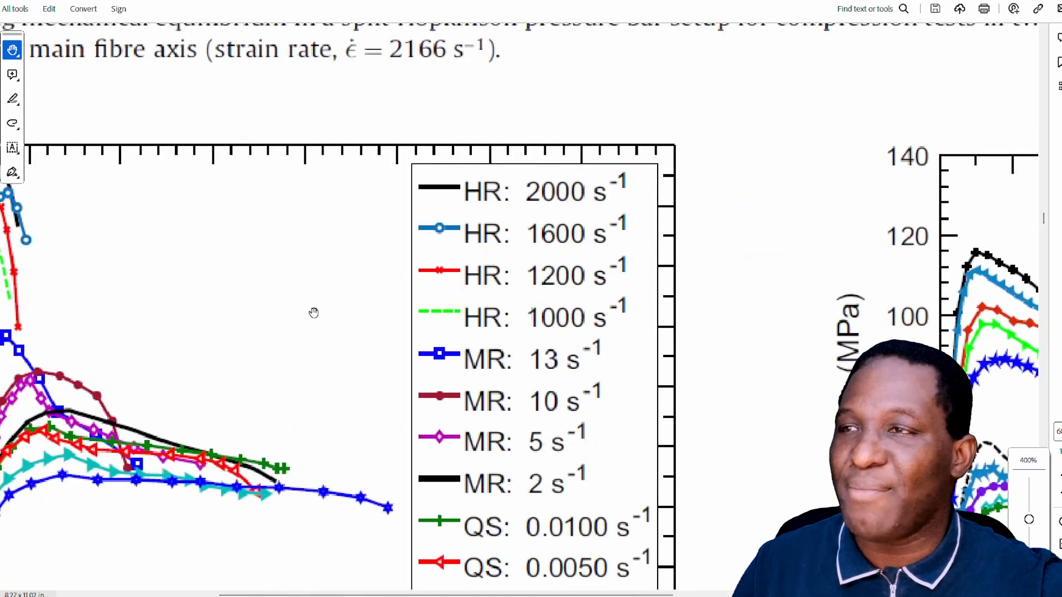
Bring the whole Fig. 6 stress–strain chart into view and open the Snipping Tool.
{"action": "scroll", "coordinate": [343, 290], "scroll_direction": "down", "scroll_amount": 1}
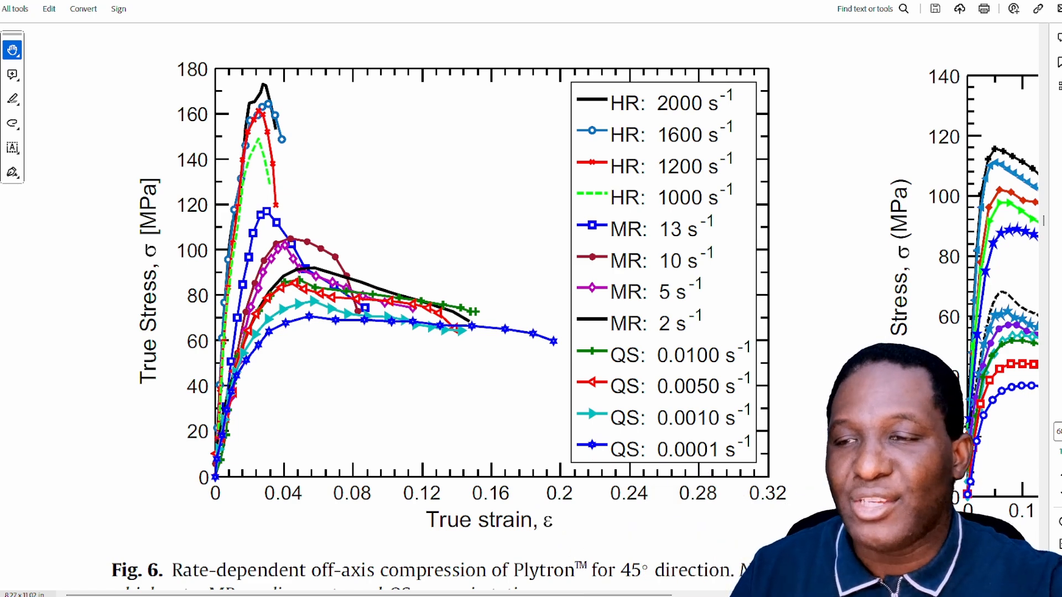
{"action": "key", "text": "super"}
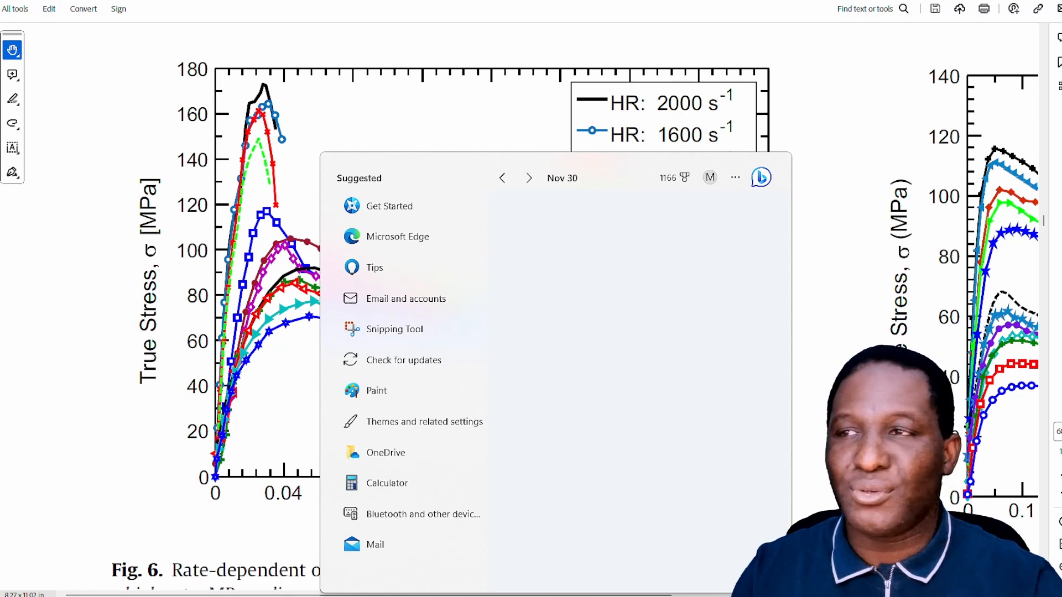
{"action": "type", "text": "snipping"}
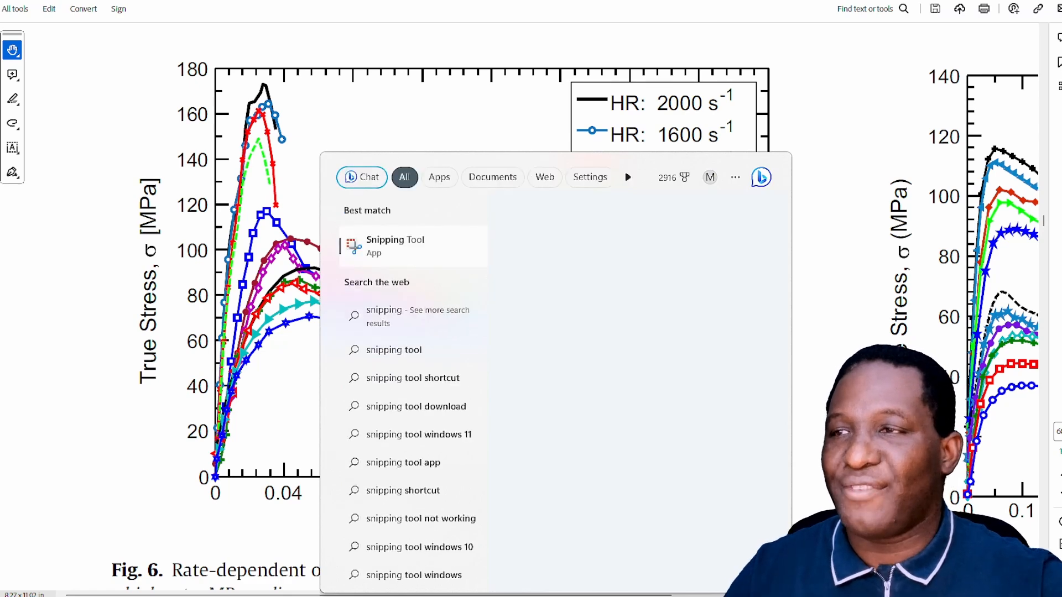
{"action": "left_click", "coordinate": [402, 248]}
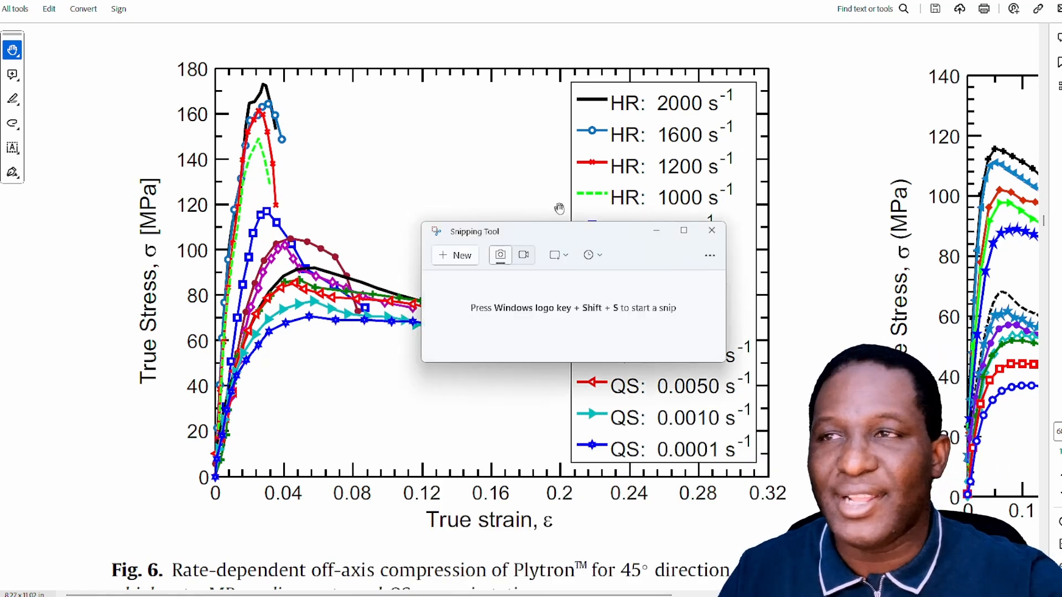
{"action": "left_click_drag", "start_coordinate": [529, 239], "coordinate": [640, 89]}
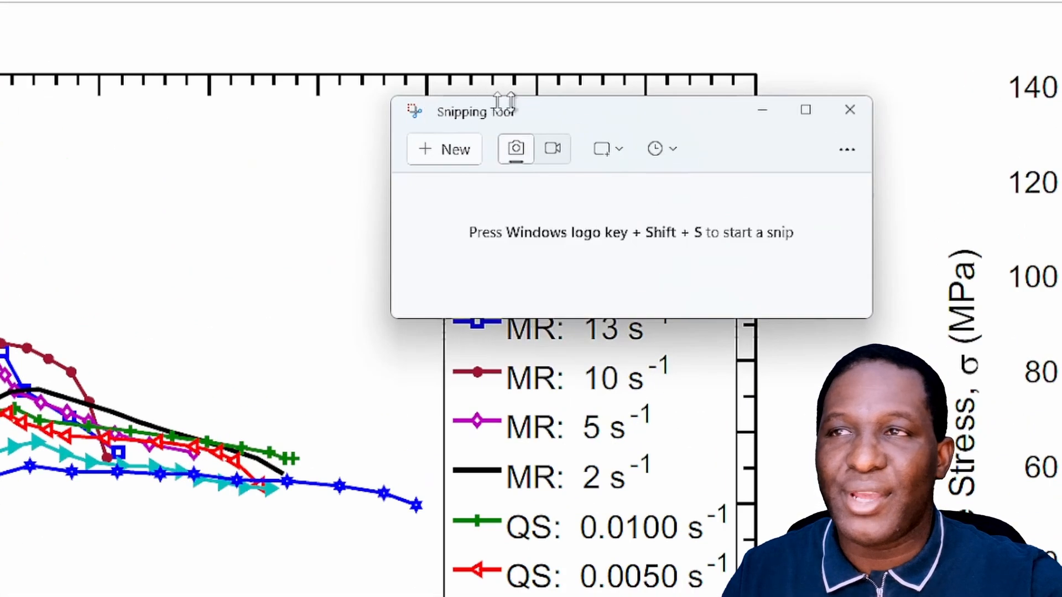
Capture a rectangular snip of the Fig. 6 chart with its axes and legend, copy it and put the Snipping Tool away.
{"action": "left_click", "coordinate": [455, 151]}
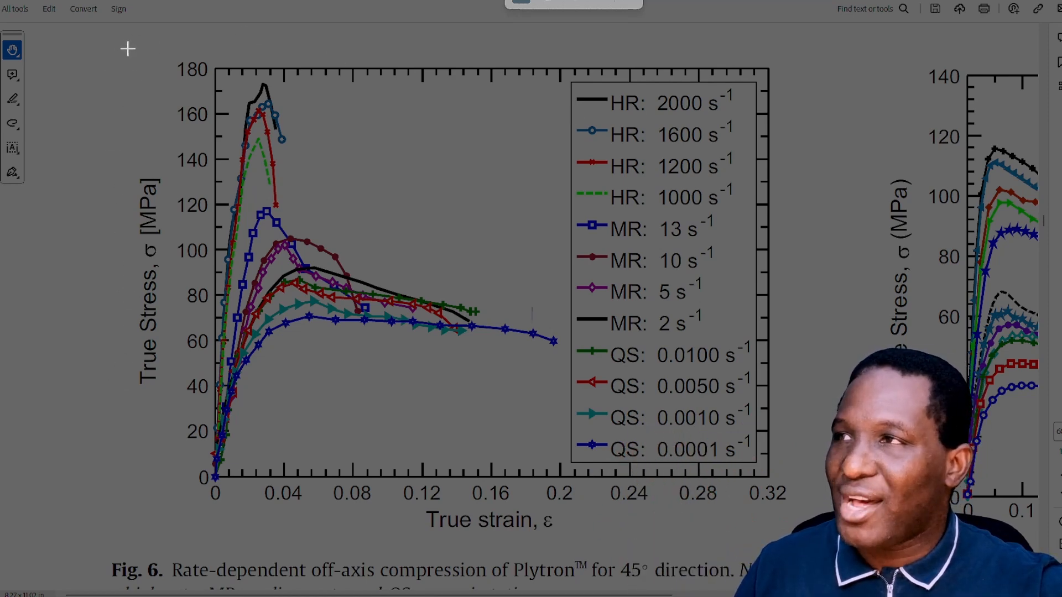
{"action": "left_click_drag", "start_coordinate": [124, 49], "coordinate": [797, 534]}
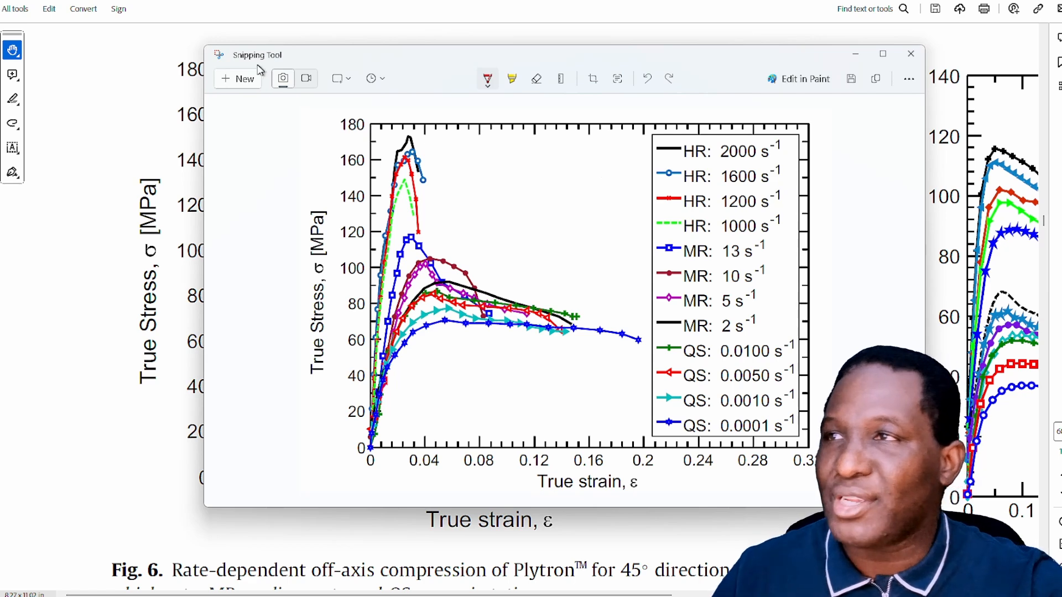
{"action": "left_click", "coordinate": [876, 80]}
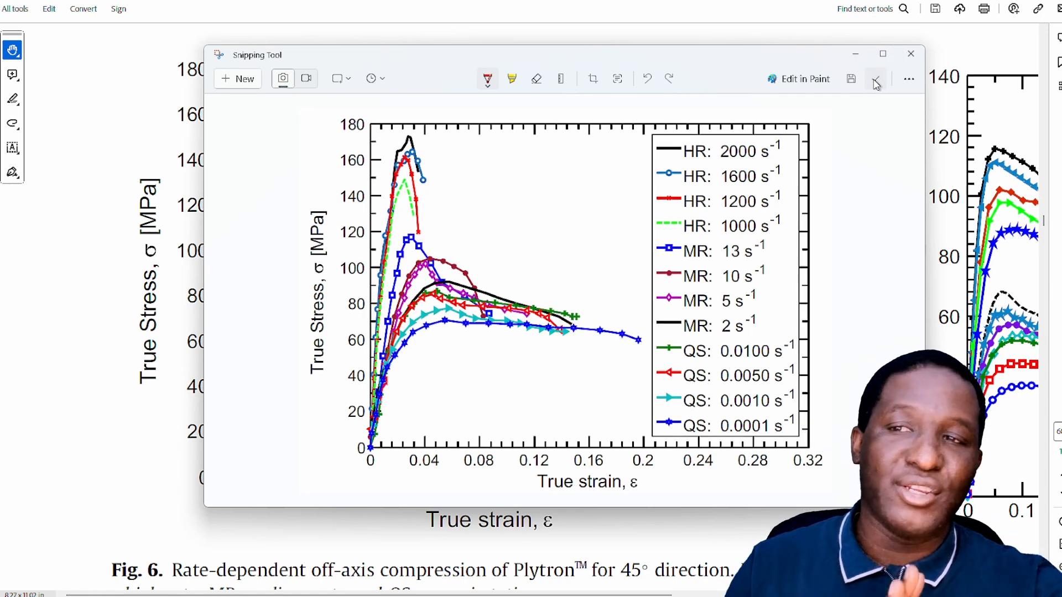
{"action": "left_click", "coordinate": [856, 55]}
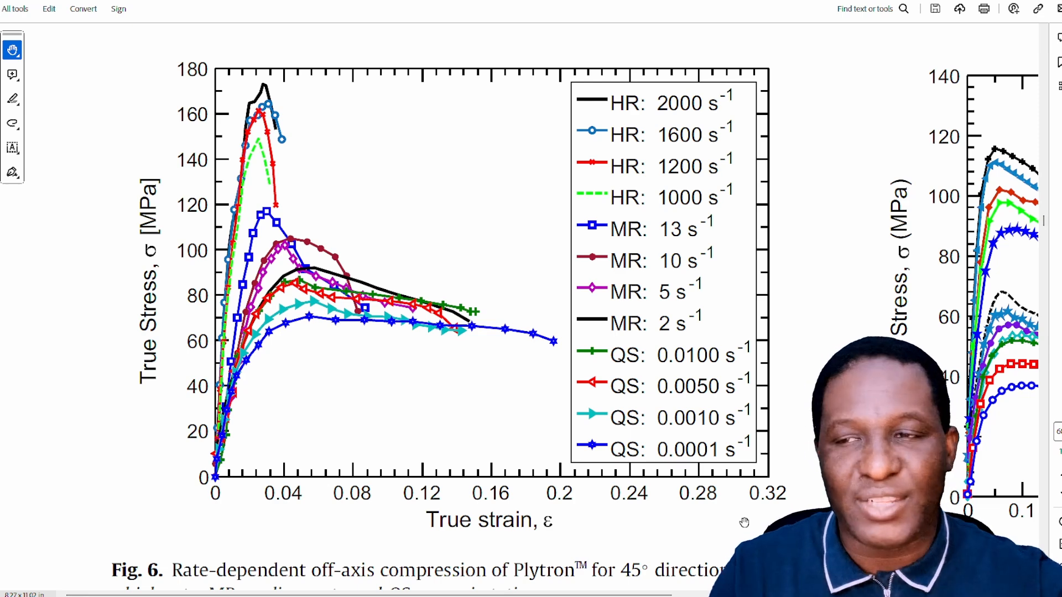
Switch to Word and check which Paste Special formats are offered for the copied snip, without pasting it.
{"action": "key", "text": "alt+Tab"}
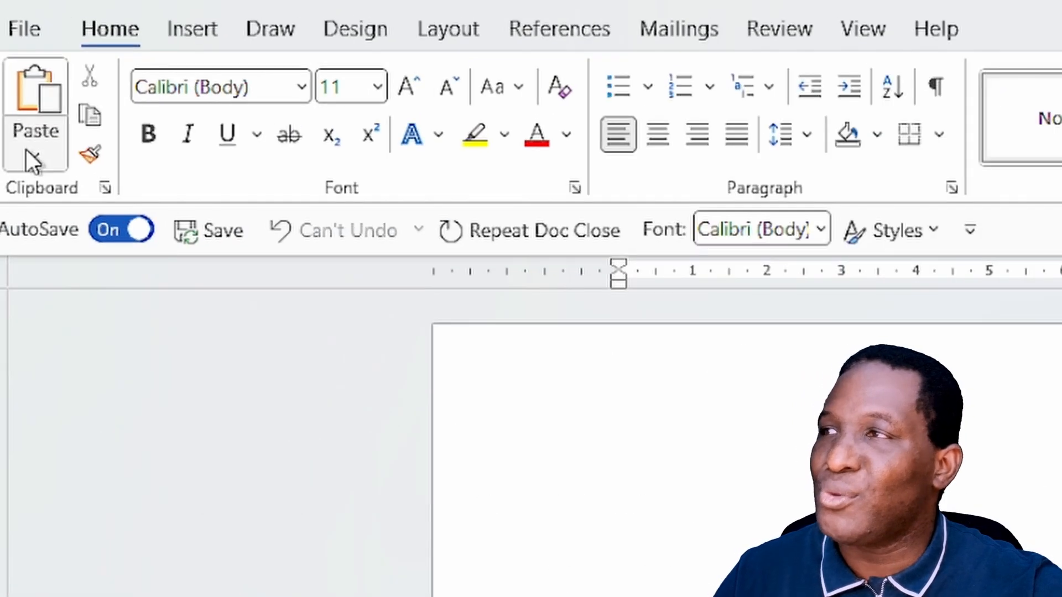
{"action": "left_click", "coordinate": [17, 73]}
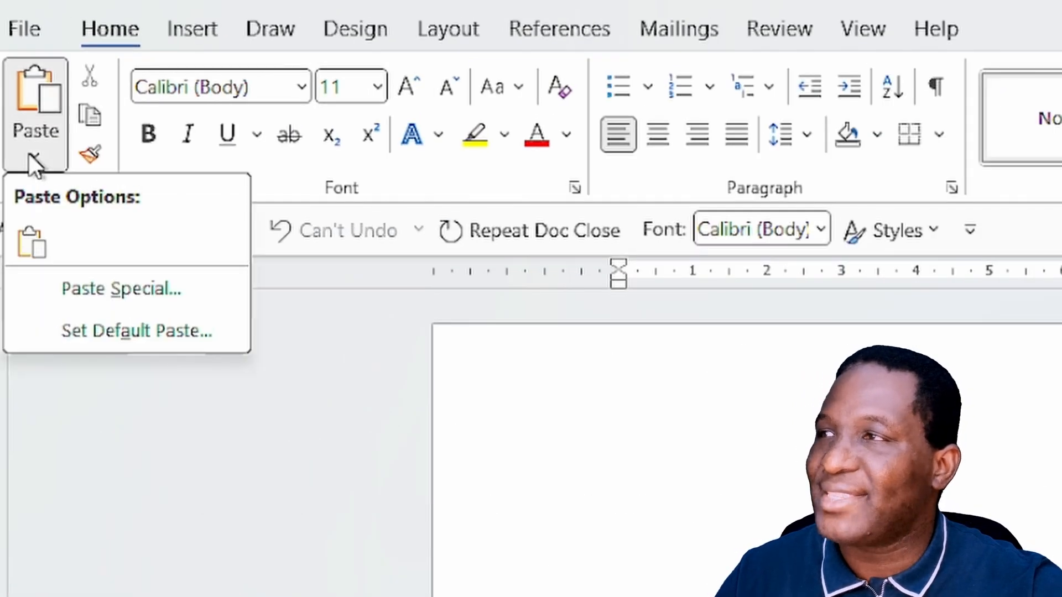
{"action": "left_click", "coordinate": [118, 293]}
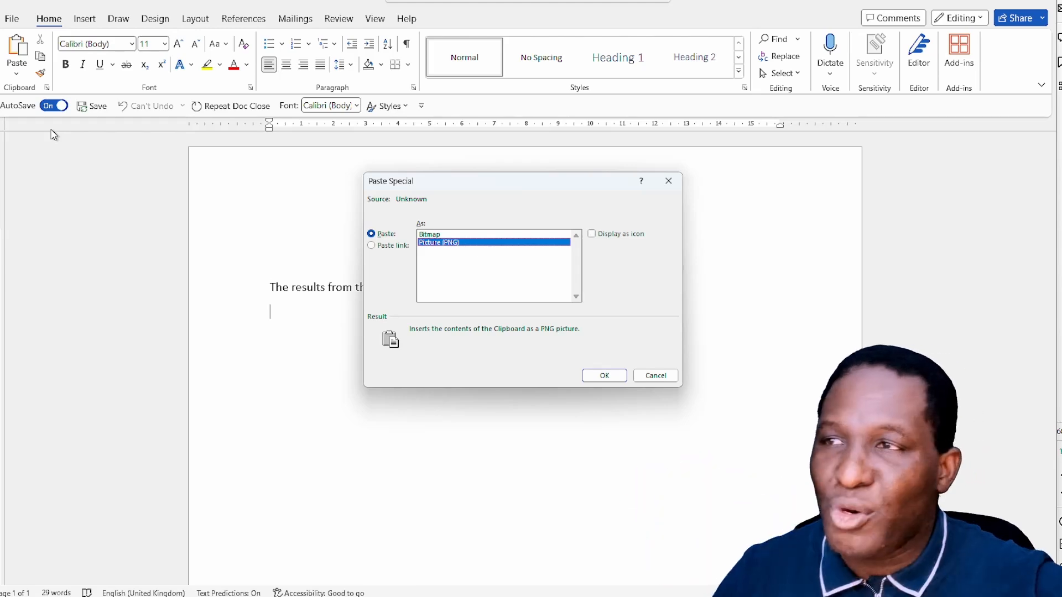
{"action": "left_click", "coordinate": [436, 235]}
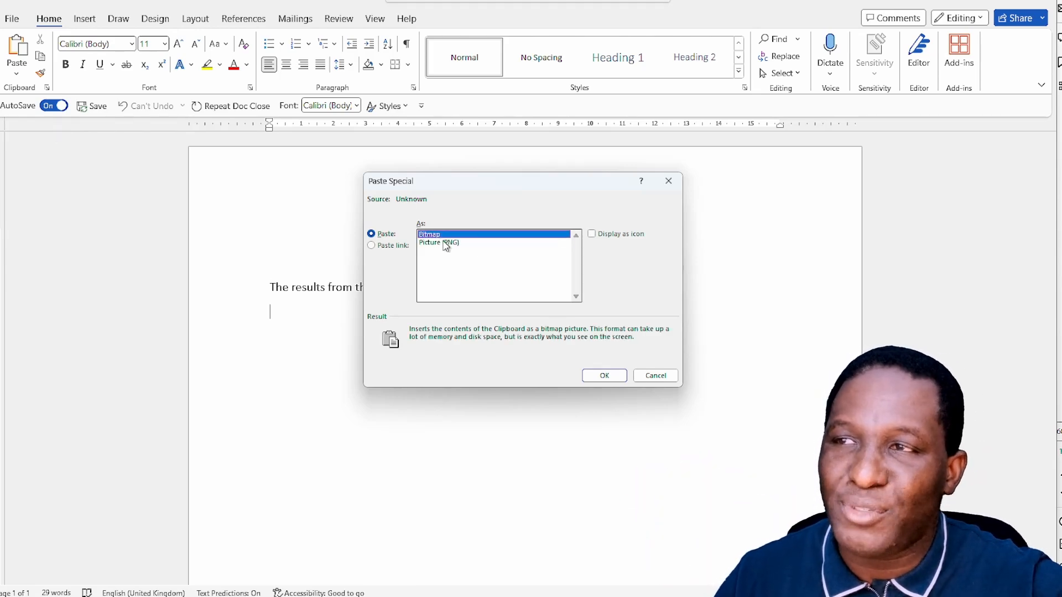
{"action": "left_click", "coordinate": [655, 379]}
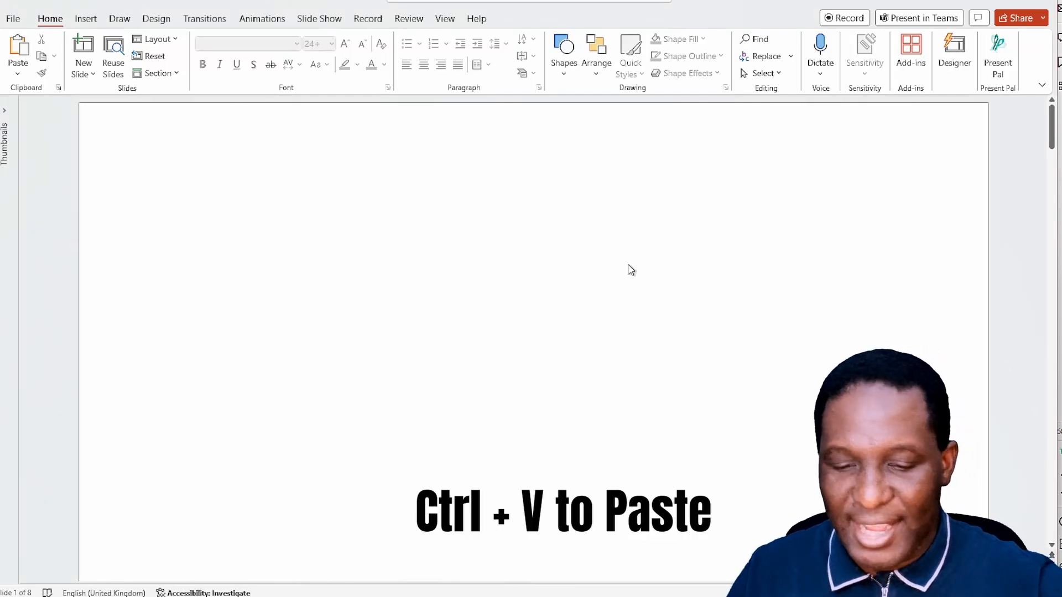
Paste the captured chart onto the blank PowerPoint slide and copy the picture from there.
{"action": "key", "text": "ctrl+v"}
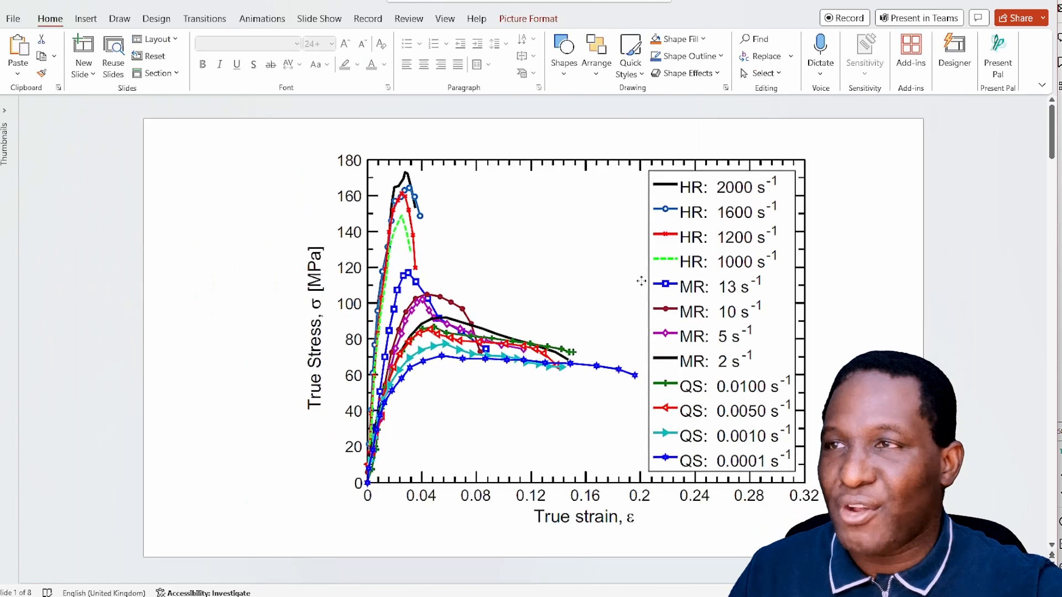
{"action": "right_click", "coordinate": [688, 324]}
{"action": "left_click", "coordinate": [721, 61]}
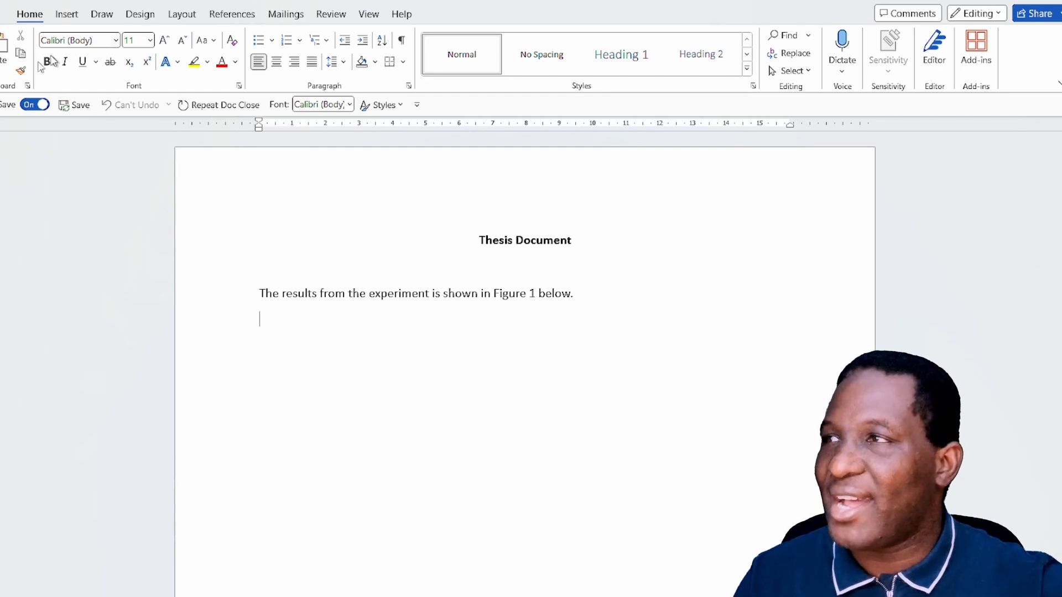
Paste the chart into the Word thesis document below the Figure 1 sentence as Picture (Enhanced Metafile).
{"action": "left_click", "coordinate": [3, 65]}
{"action": "left_click", "coordinate": [45, 131]}
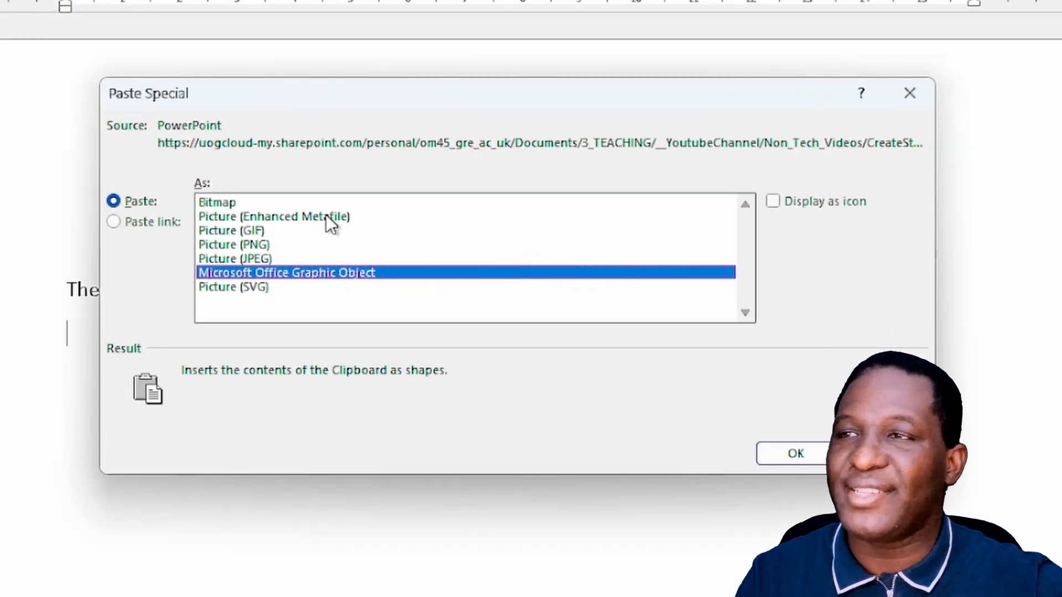
{"action": "left_click", "coordinate": [327, 217]}
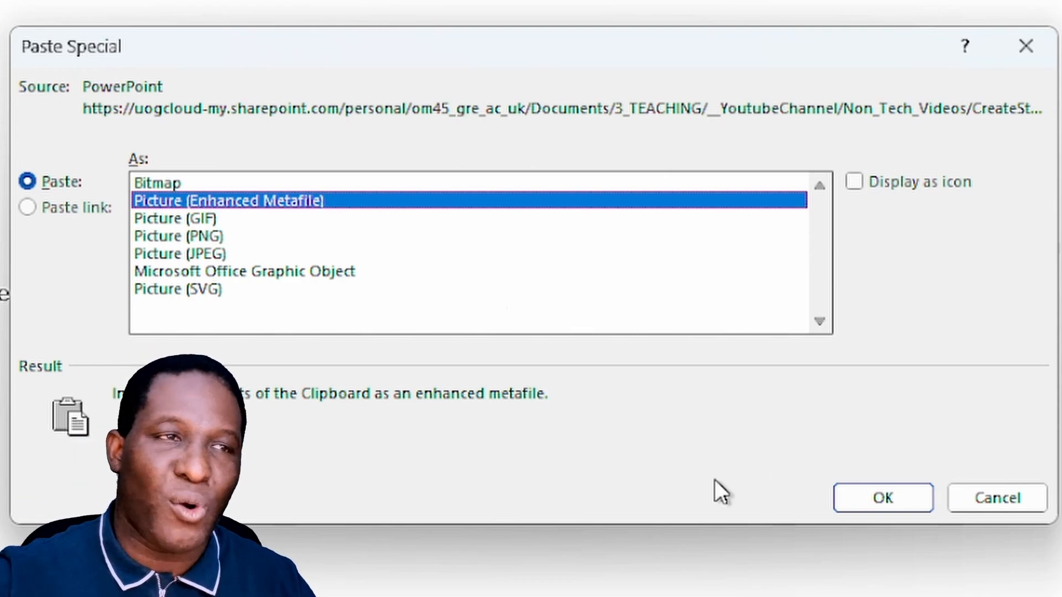
{"action": "left_click", "coordinate": [897, 497]}
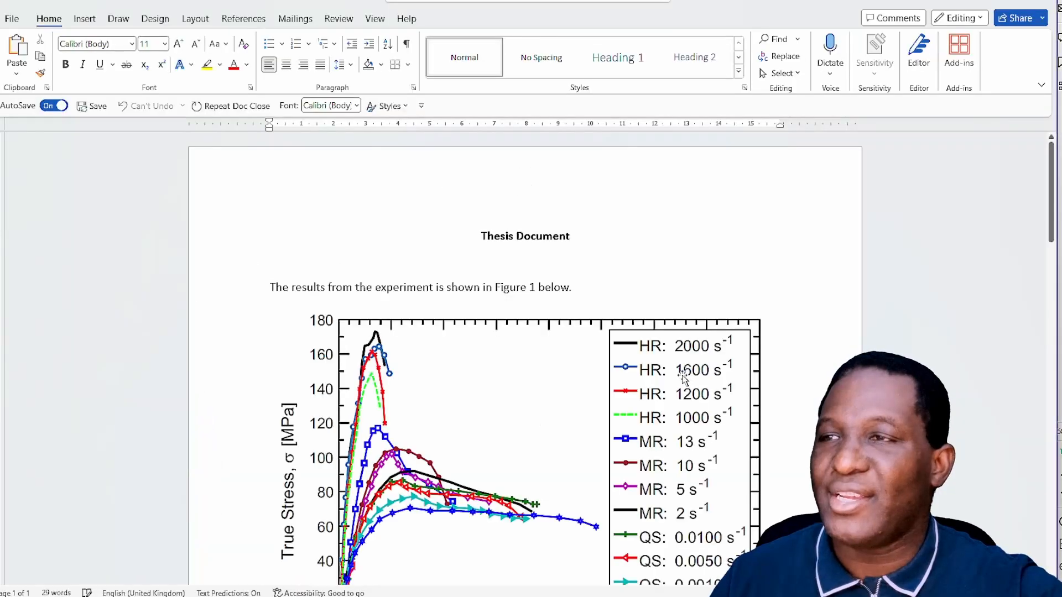
Shrink the pasted chart proportionally and centre it on the page.
{"action": "left_click", "coordinate": [528, 371]}
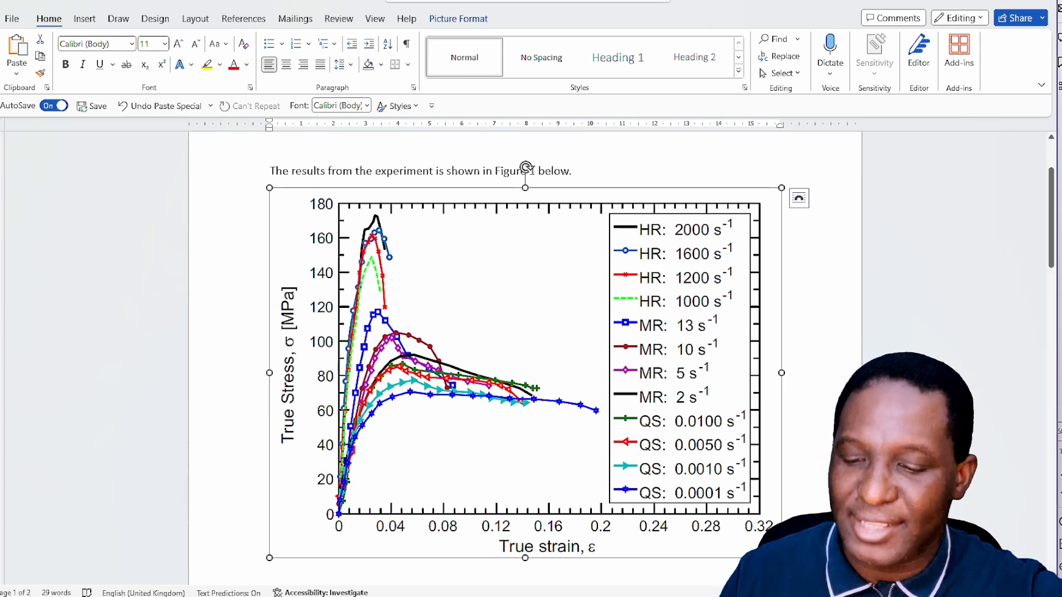
{"action": "left_click_drag", "start_coordinate": [782, 558], "coordinate": [688, 491]}
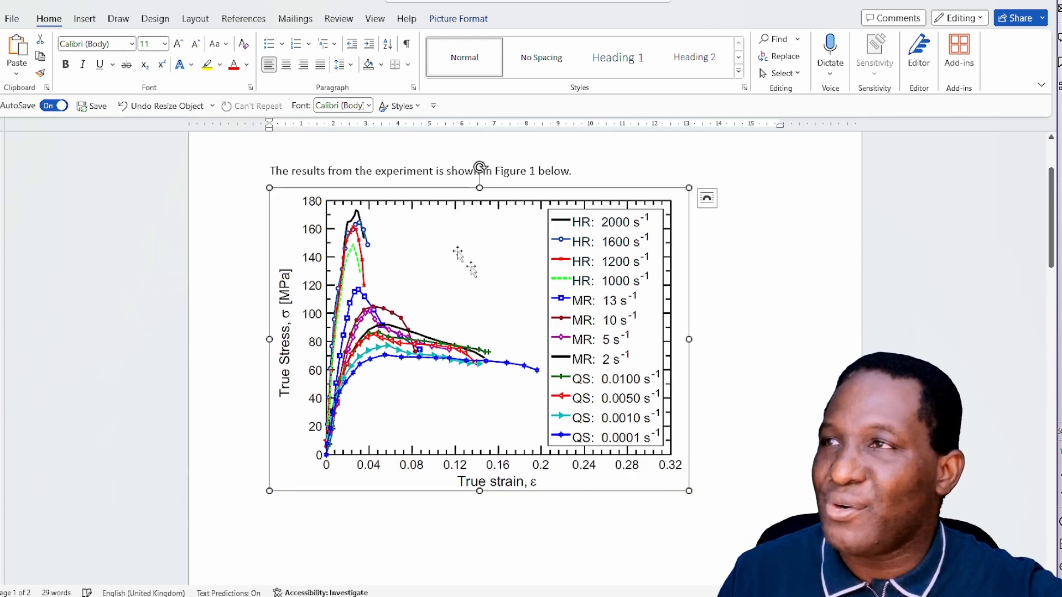
{"action": "left_click", "coordinate": [287, 70]}
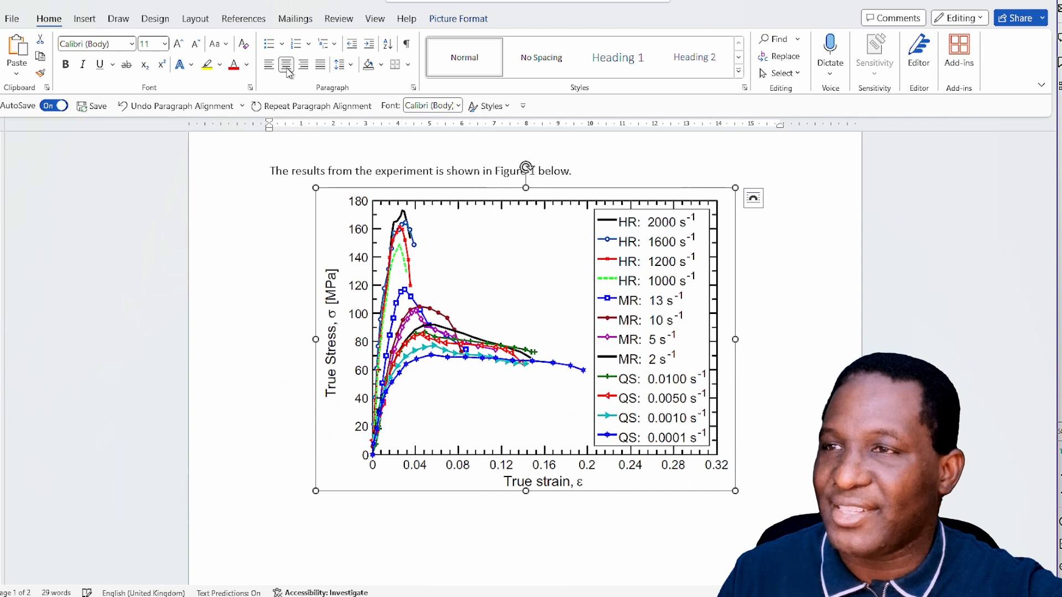
{"action": "left_click", "coordinate": [735, 485]}
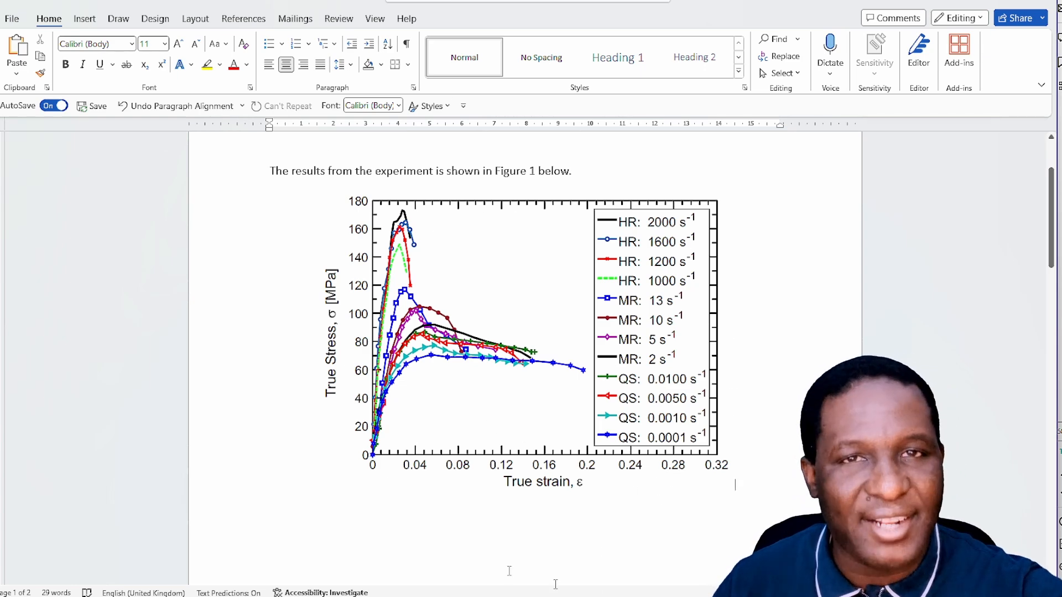
Centre the Figure 1 caption beneath the chart and end it with "(Source: Credit/reference source of this image)".
{"action": "left_click", "coordinate": [512, 456]}
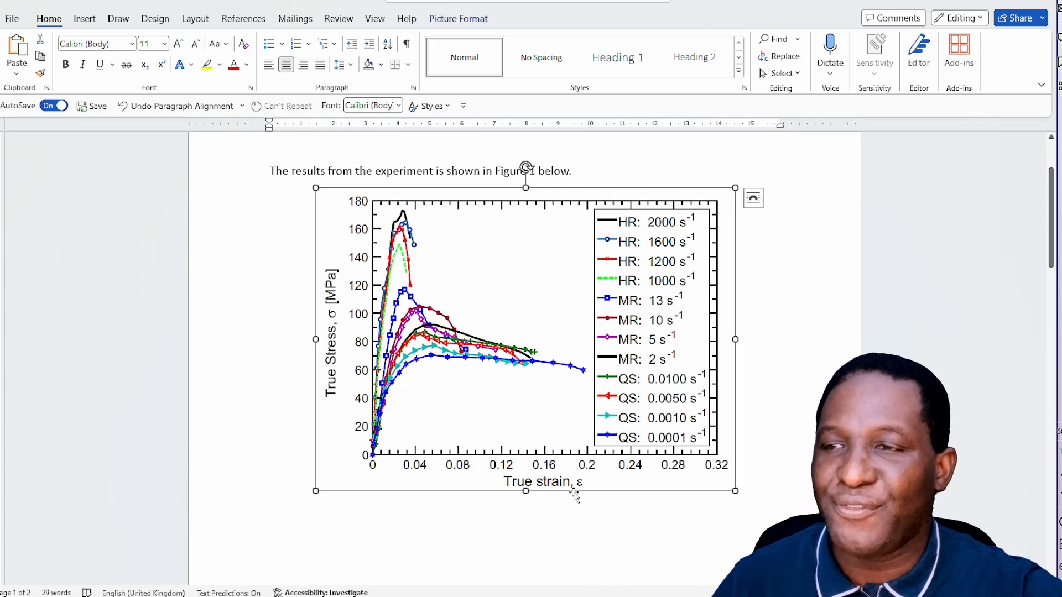
{"action": "scroll", "coordinate": [575, 493], "scroll_direction": "down", "scroll_amount": 3}
{"action": "left_click", "coordinate": [269, 428]}
{"action": "key", "text": "Delete"}
{"action": "key", "text": "ctrl+e"}
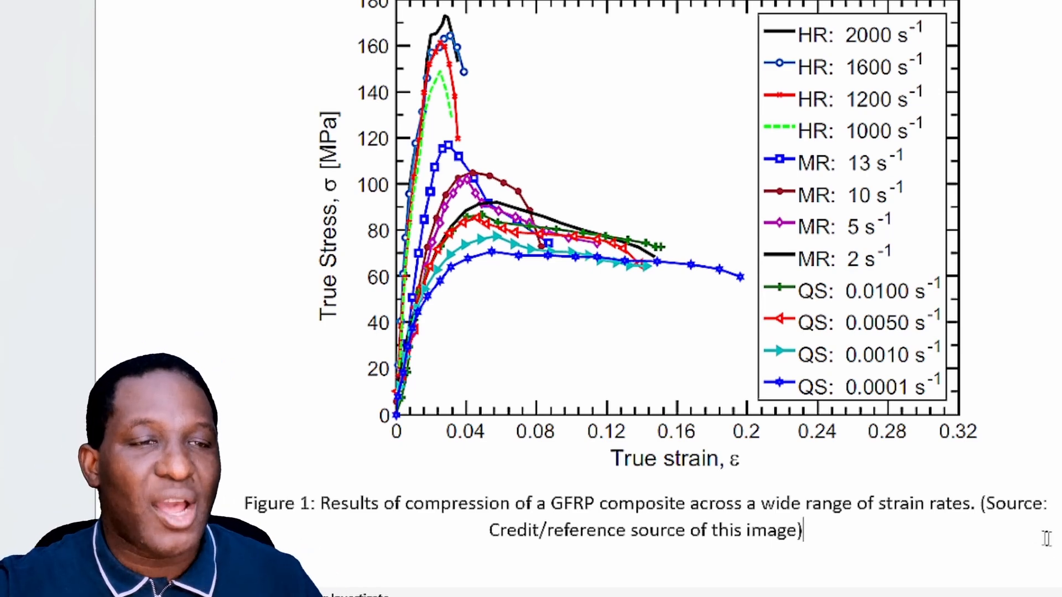
Highlight the source credit at the end of the Figure 1 caption.
{"action": "left_click", "coordinate": [977, 502], "text": "shift"}
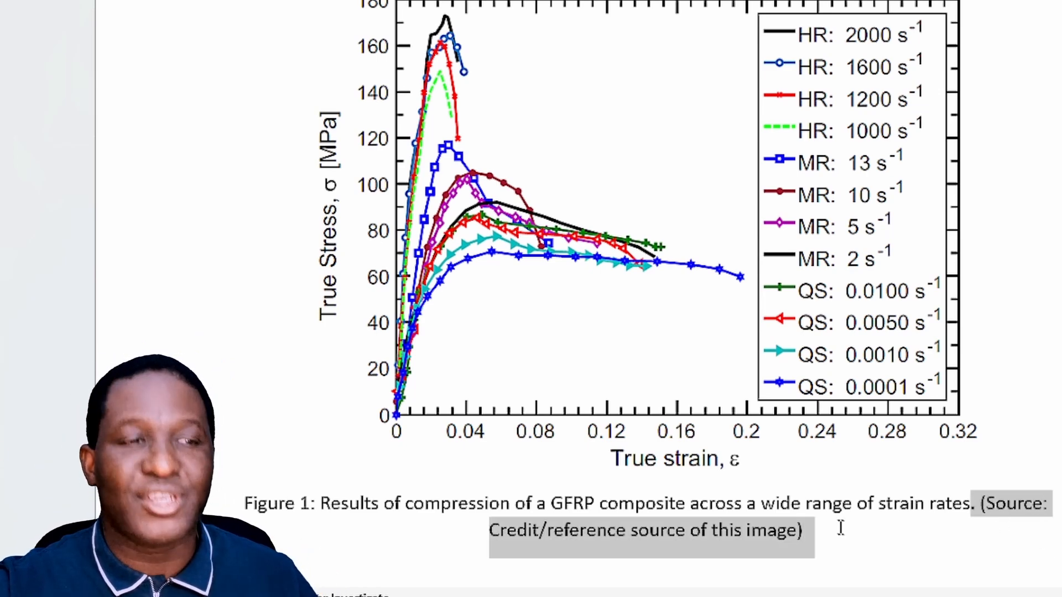
{"action": "left_click_drag", "start_coordinate": [814, 531], "coordinate": [810, 549]}
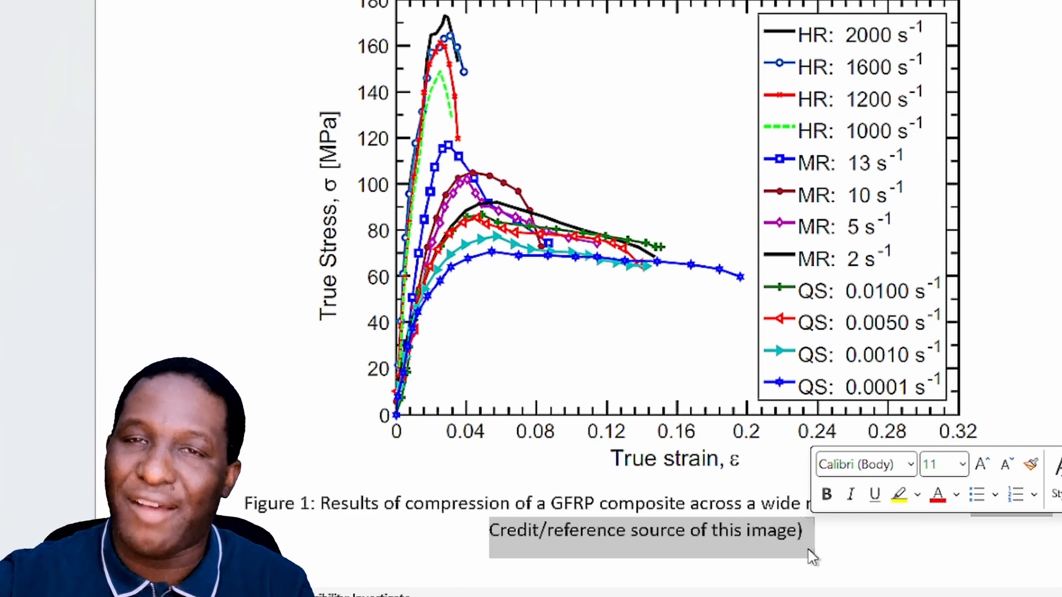
{"action": "left_click", "coordinate": [997, 378]}
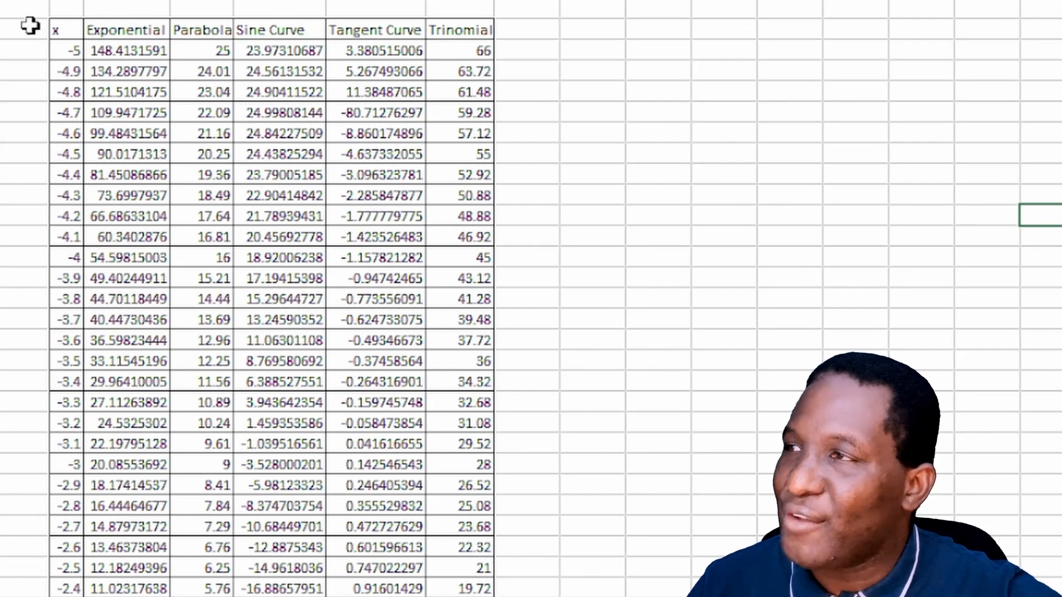
Widen the Exponential and Parabola columns of the Excel data table.
{"action": "left_click", "coordinate": [72, 32]}
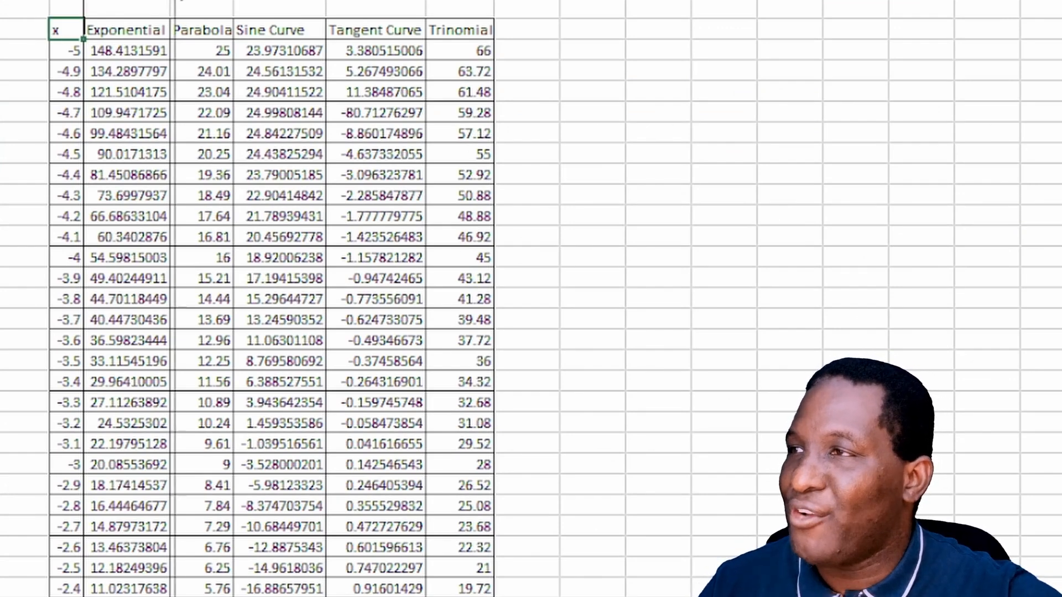
{"action": "left_click_drag", "start_coordinate": [170, 6], "coordinate": [191, 6]}
{"action": "left_click", "coordinate": [109, 30]}
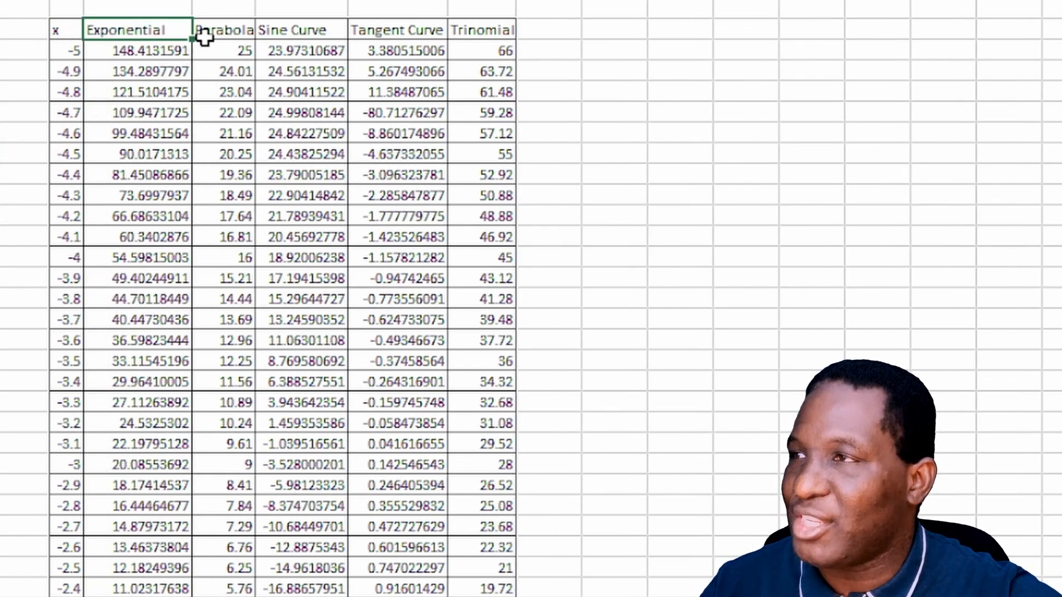
{"action": "left_click_drag", "start_coordinate": [256, 7], "coordinate": [279, 7]}
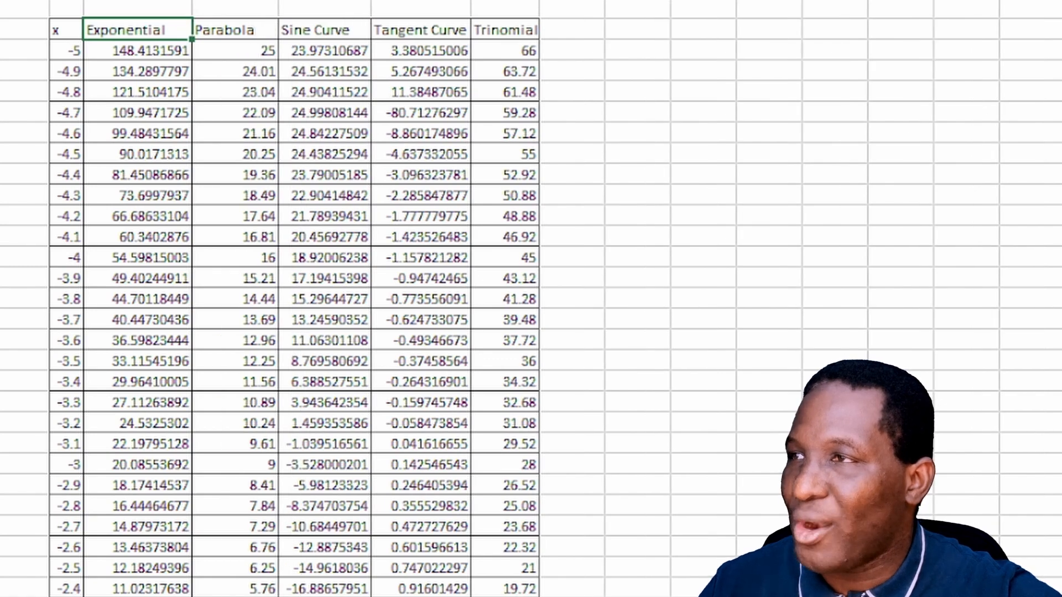
Insert a scatter chart with smooth lines and markers from the full table, from x through the Trinomial column.
{"action": "left_click_drag", "start_coordinate": [53, 32], "coordinate": [445, 587]}
{"action": "left_click_drag", "start_coordinate": [445, 586], "coordinate": [498, 592]}
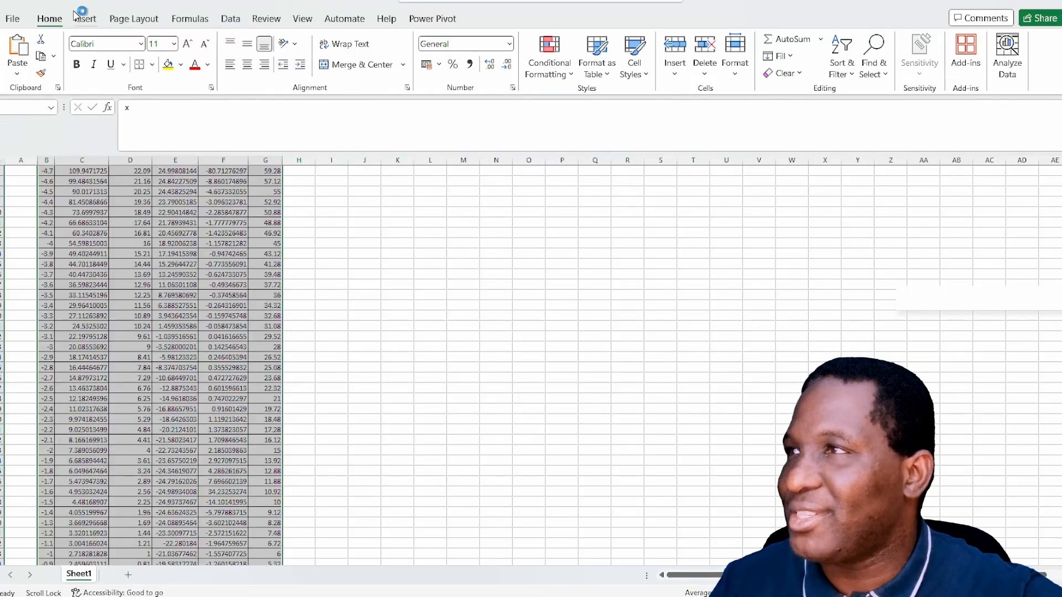
{"action": "left_click", "coordinate": [77, 16]}
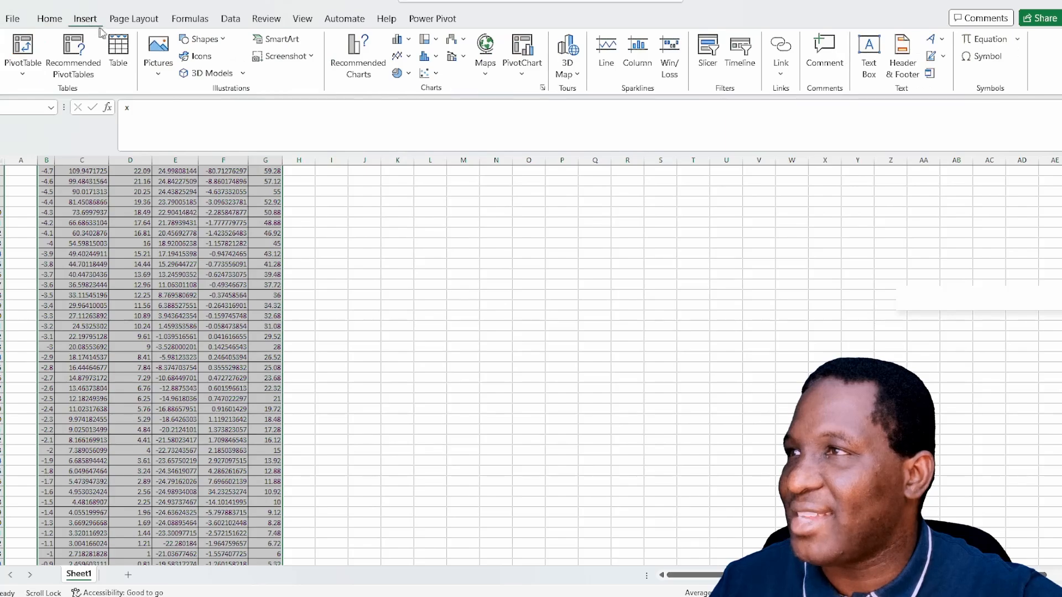
{"action": "left_click", "coordinate": [437, 76]}
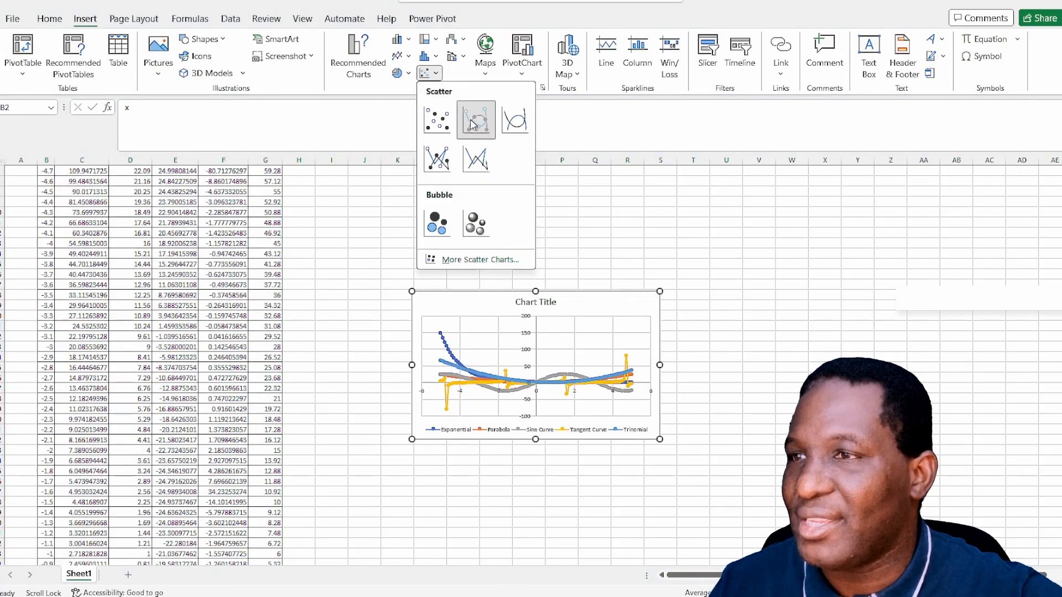
{"action": "left_click", "coordinate": [474, 119]}
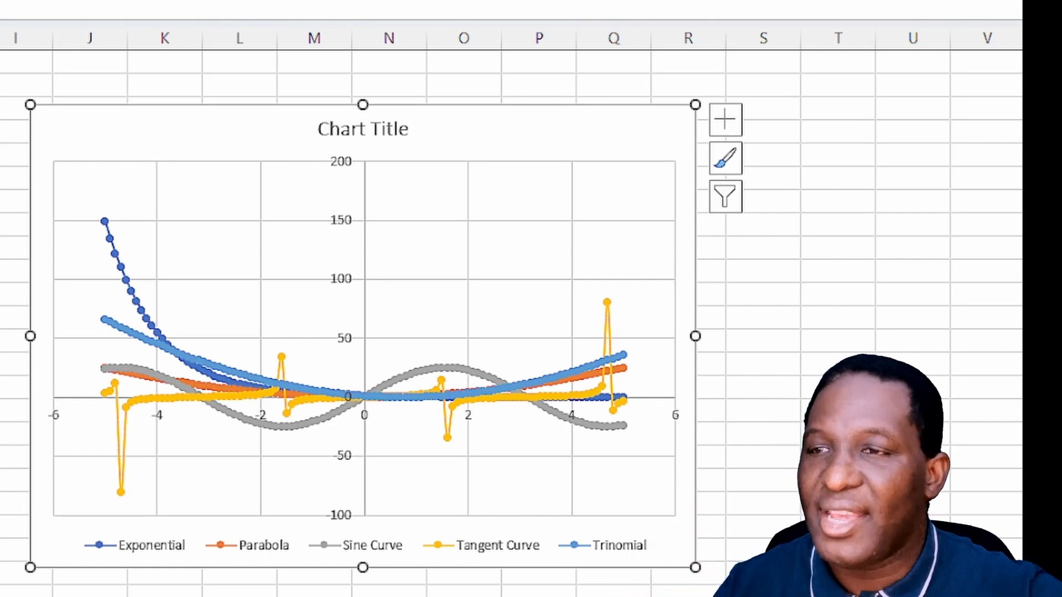
Set the chart title to "Multiple Plots Graph".
{"action": "left_click", "coordinate": [505, 549]}
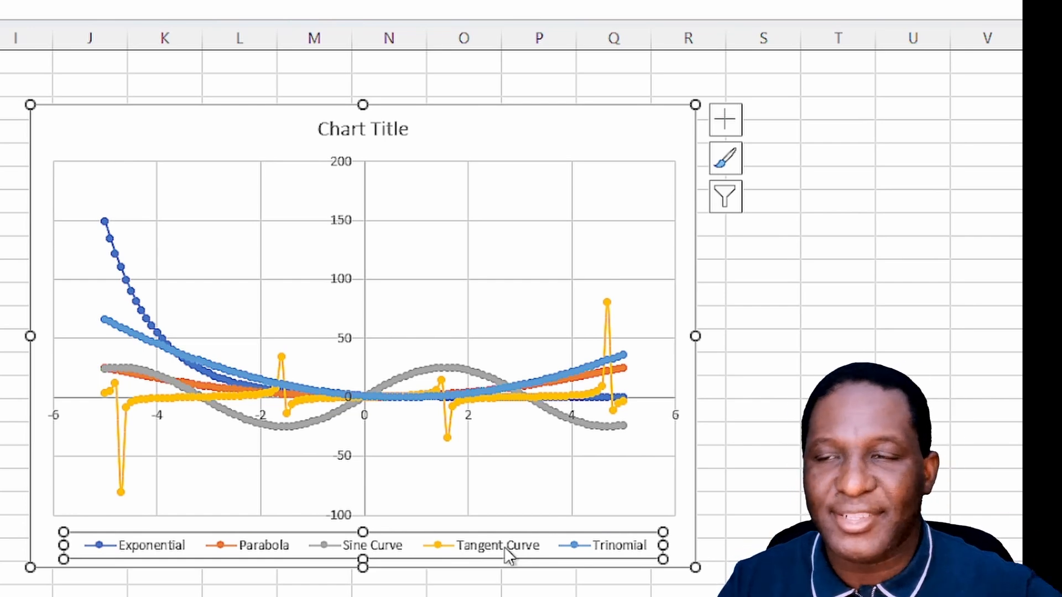
{"action": "double_click", "coordinate": [362, 129]}
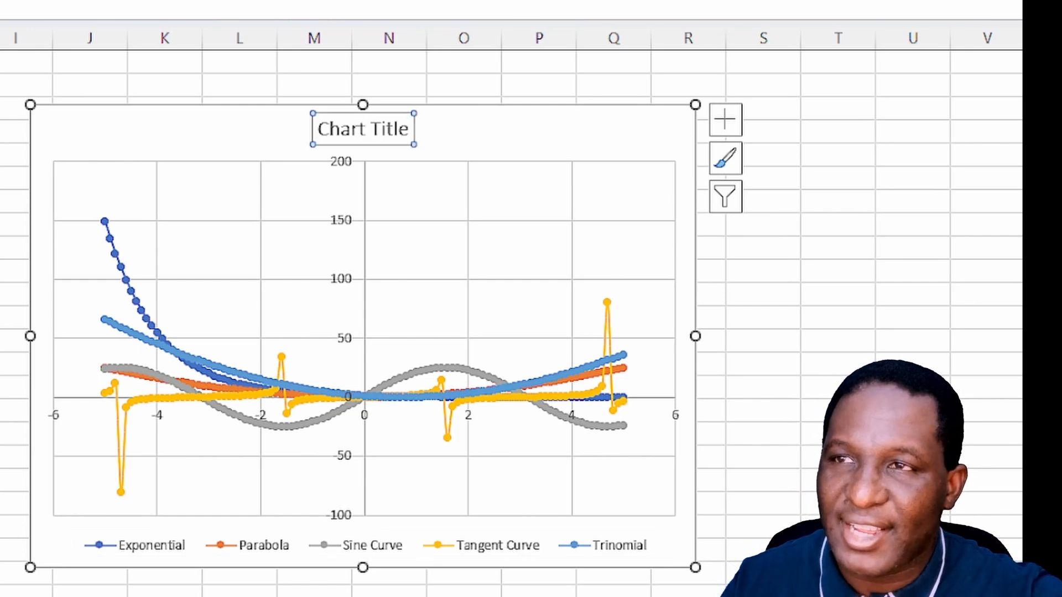
{"action": "key", "text": "Escape"}
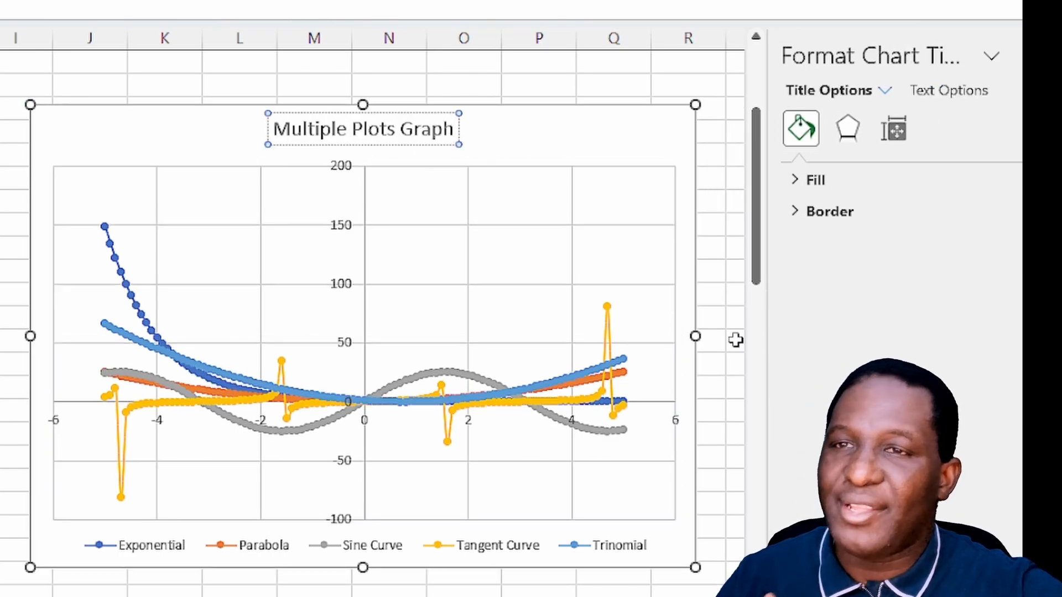
{"action": "left_click", "coordinate": [735, 340]}
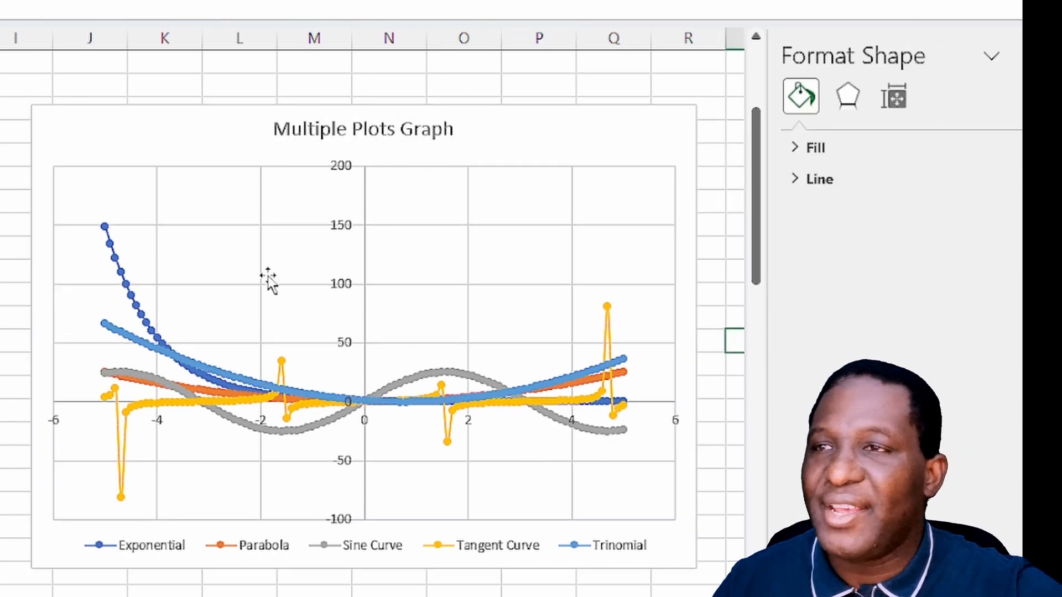
Delete the horizontal and vertical major gridlines from the chart.
{"action": "left_click", "coordinate": [456, 224]}
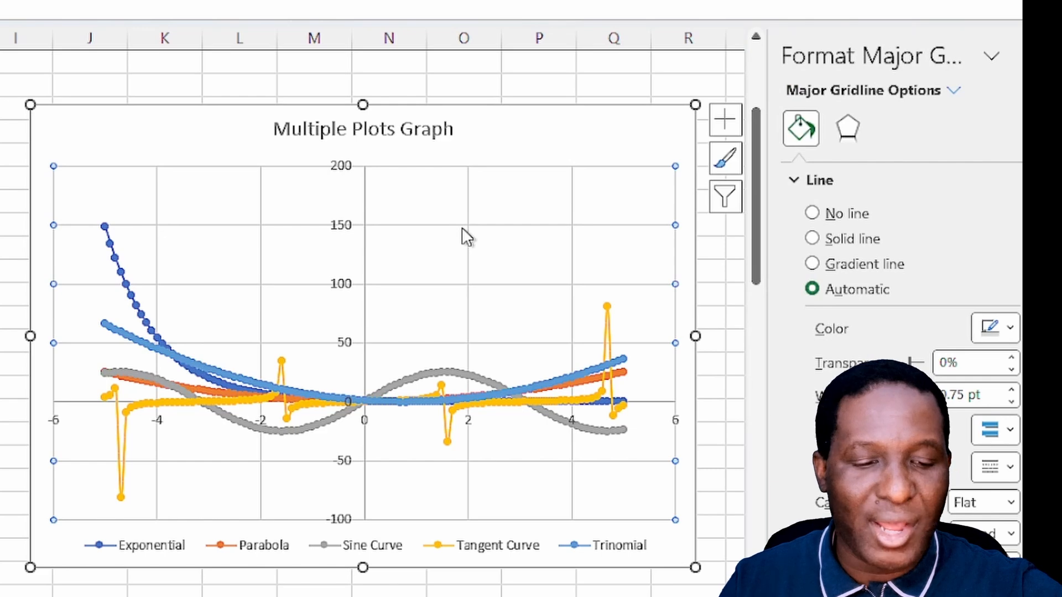
{"action": "left_click", "coordinate": [491, 275]}
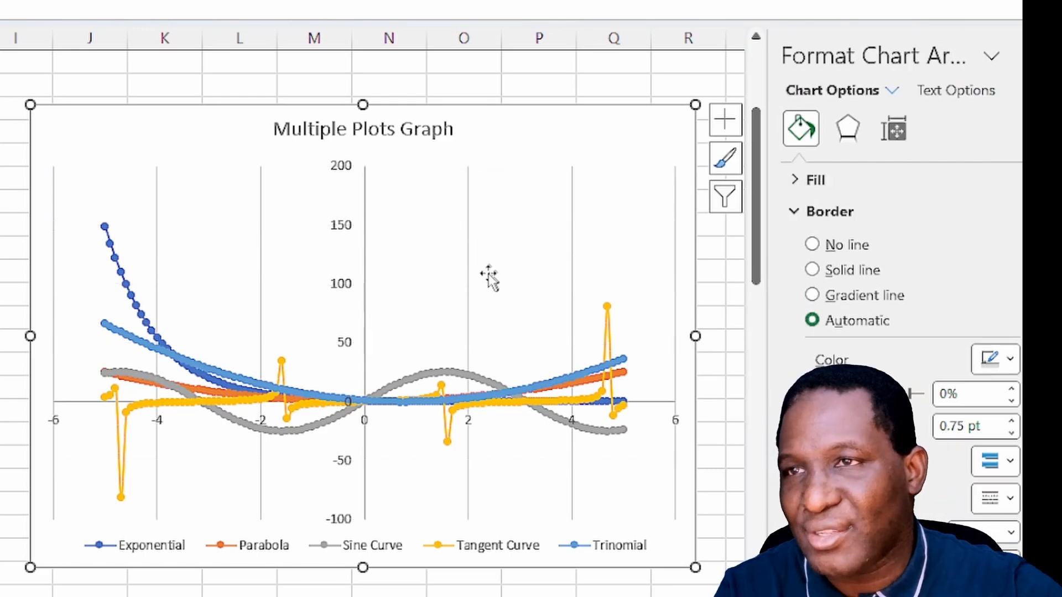
{"action": "left_click", "coordinate": [468, 280]}
{"action": "left_click", "coordinate": [471, 285]}
Format the chart's vertical axis line with a black outline and a heavier weight.
{"action": "left_click", "coordinate": [367, 253]}
{"action": "right_click", "coordinate": [366, 255]}
{"action": "left_click", "coordinate": [450, 211]}
{"action": "left_click", "coordinate": [460, 252]}
{"action": "left_click", "coordinate": [451, 210]}
{"action": "mouse_move", "coordinate": [514, 566]}
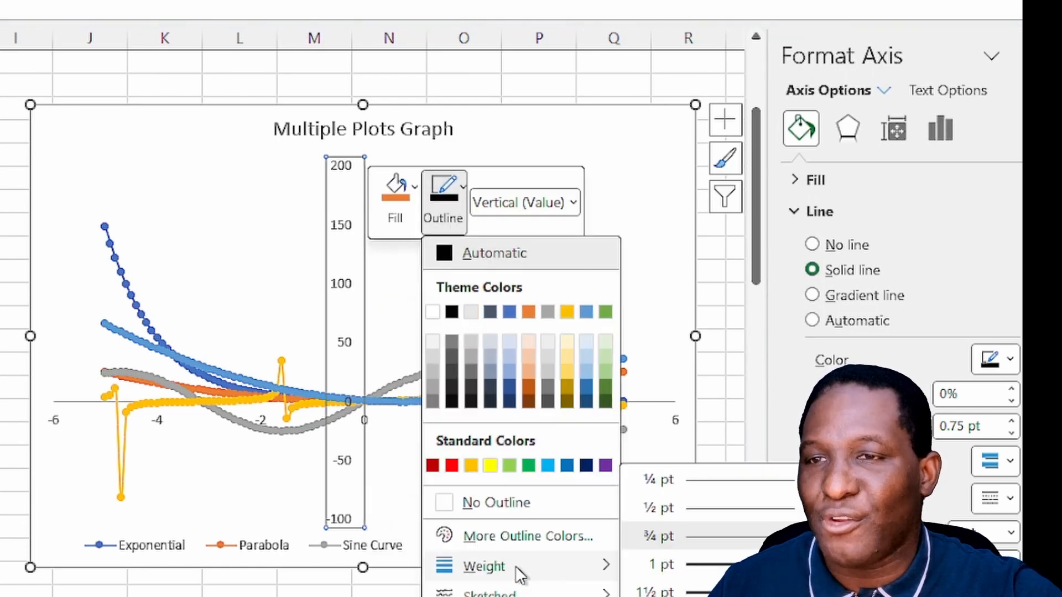
{"action": "left_click", "coordinate": [658, 596]}
{"action": "left_click", "coordinate": [618, 494]}
Format the chart's horizontal axis line as a black 2¼ pt outline matching the vertical axis.
{"action": "left_click", "coordinate": [644, 404]}
{"action": "right_click", "coordinate": [644, 404]}
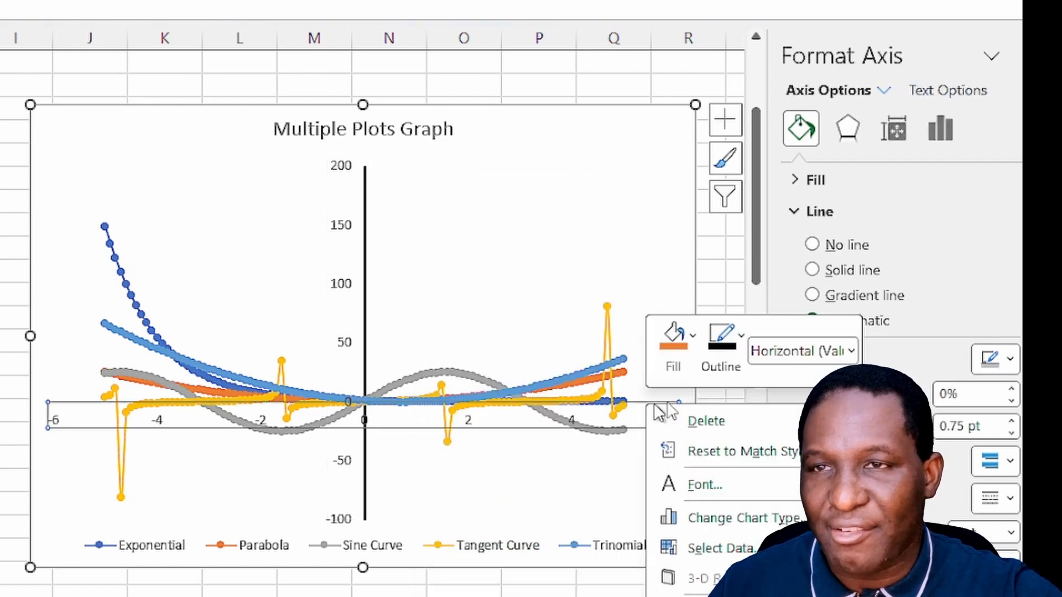
{"action": "left_click", "coordinate": [734, 342]}
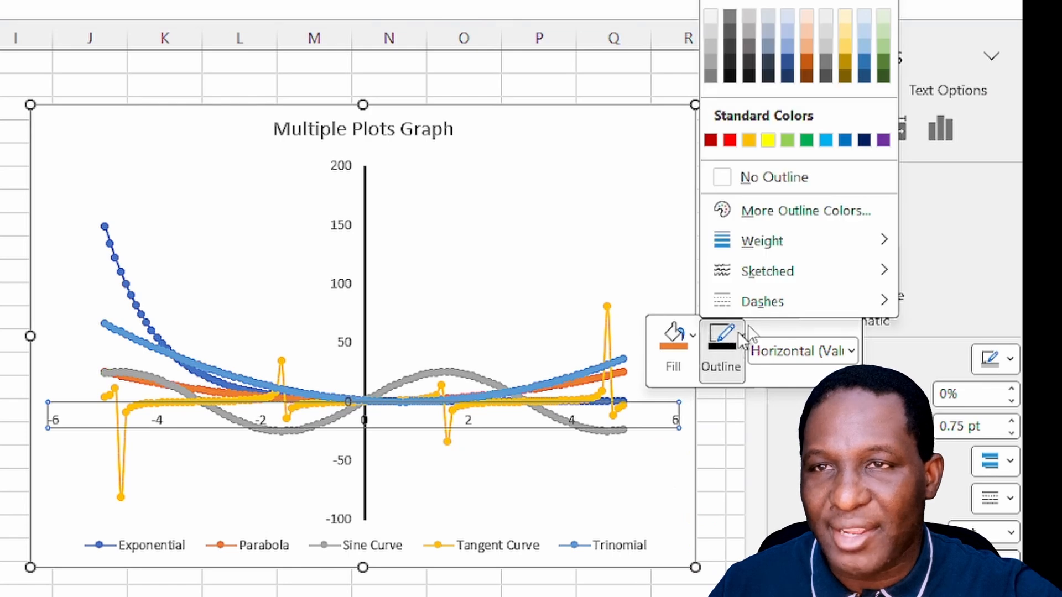
{"action": "mouse_move", "coordinate": [781, 231]}
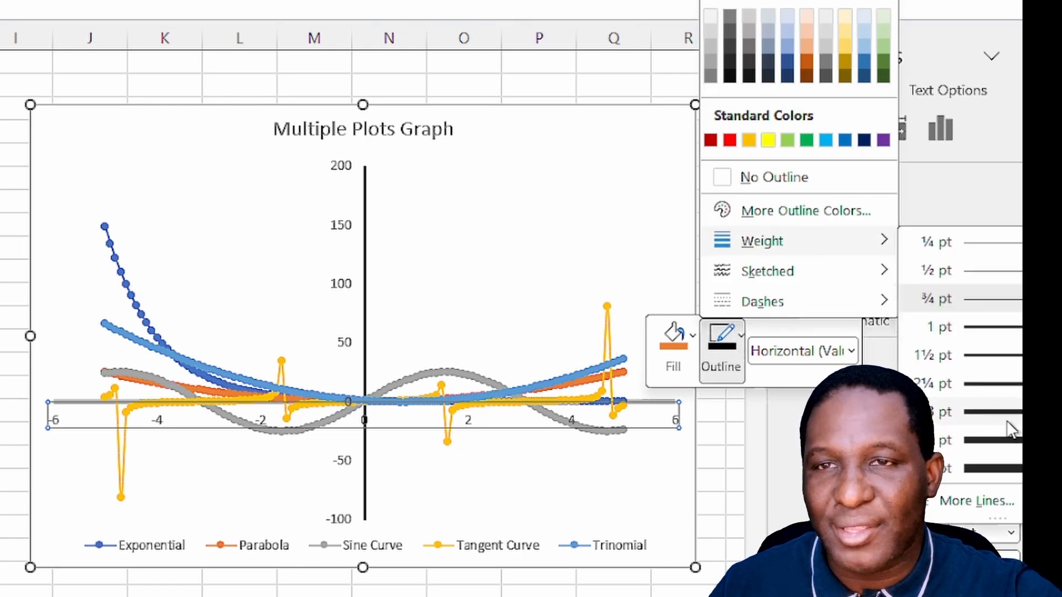
{"action": "left_click", "coordinate": [990, 412]}
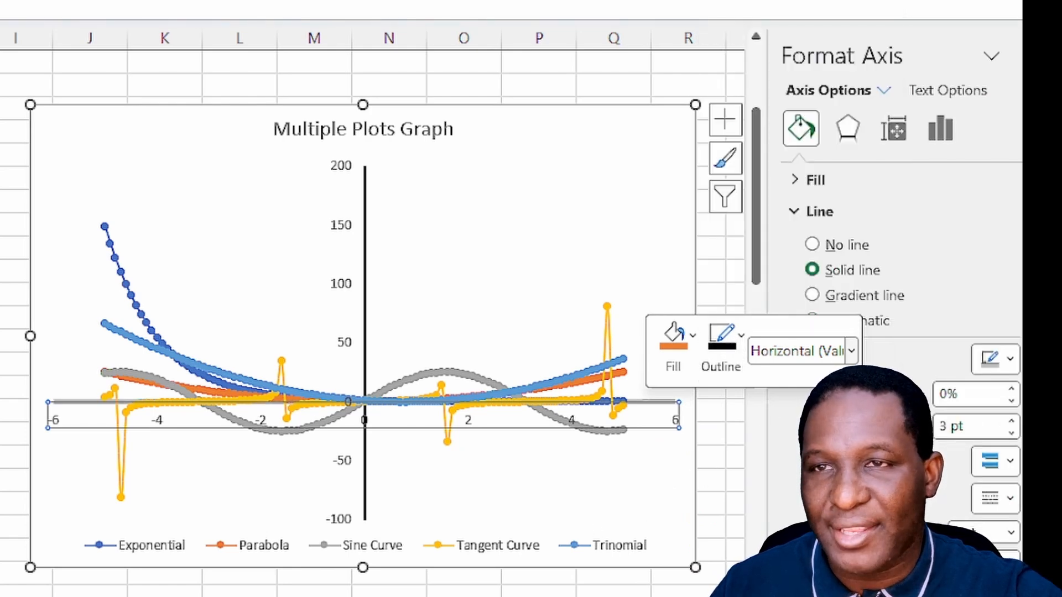
{"action": "left_click", "coordinate": [721, 335]}
{"action": "mouse_move", "coordinate": [781, 235]}
{"action": "left_click", "coordinate": [967, 378]}
{"action": "left_click", "coordinate": [733, 502]}
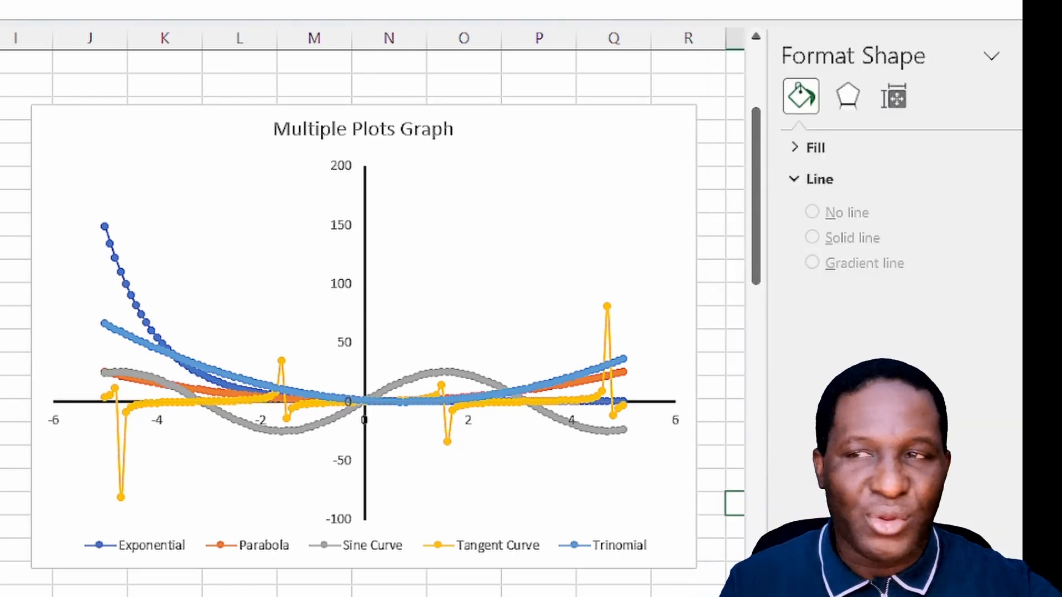
Reshape the legend into a single column of five series and move it to the chart's upper-right area.
{"action": "left_click", "coordinate": [450, 545]}
{"action": "left_click_drag", "start_coordinate": [365, 533], "coordinate": [363, 493]}
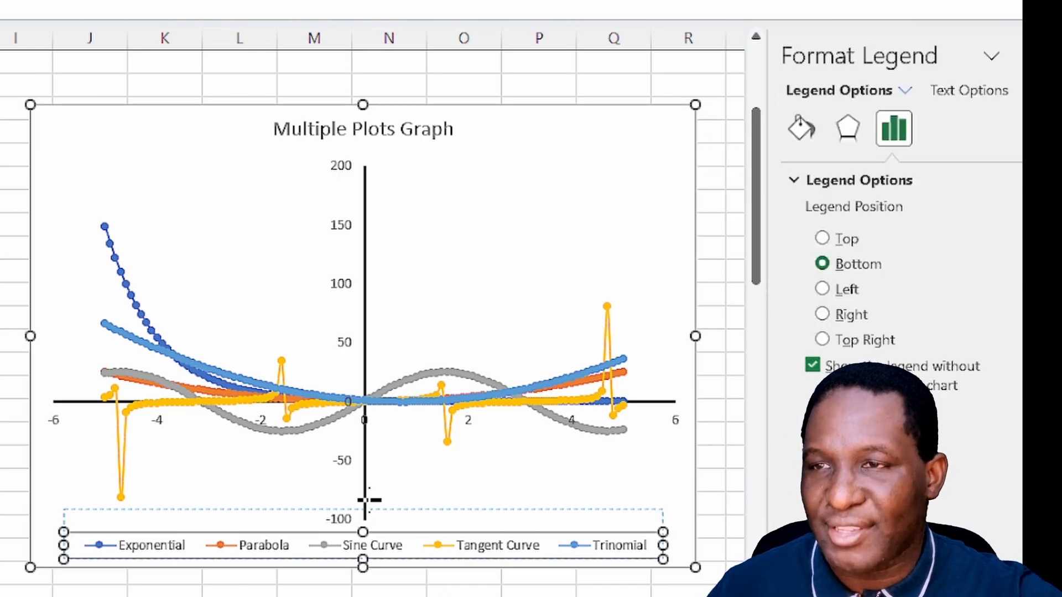
{"action": "left_click_drag", "start_coordinate": [65, 526], "coordinate": [428, 522]}
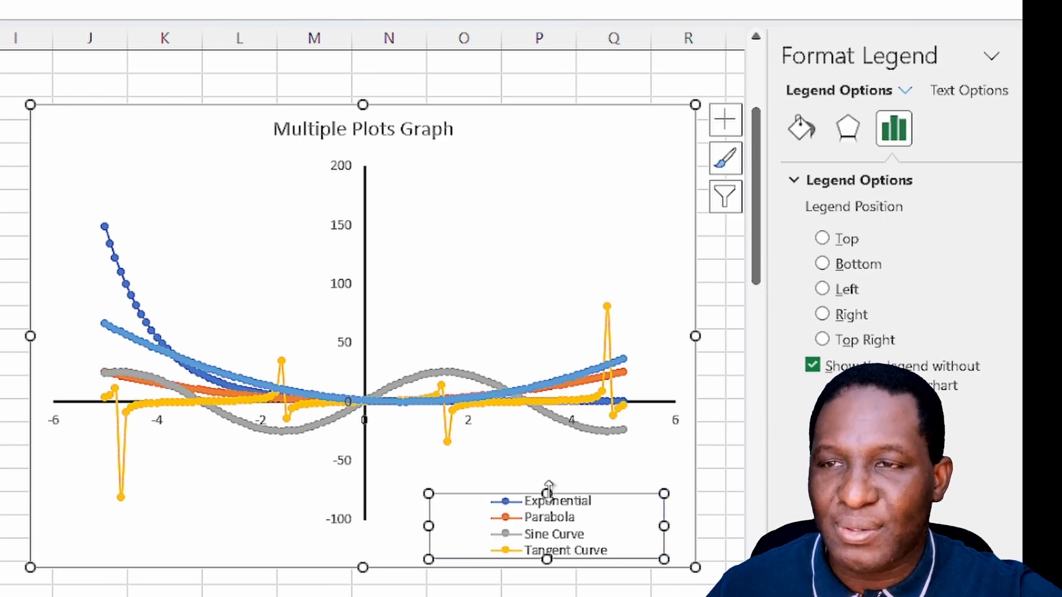
{"action": "left_click_drag", "start_coordinate": [547, 494], "coordinate": [547, 465]}
{"action": "left_click_drag", "start_coordinate": [429, 512], "coordinate": [492, 512]}
{"action": "left_click_drag", "start_coordinate": [596, 470], "coordinate": [601, 153]}
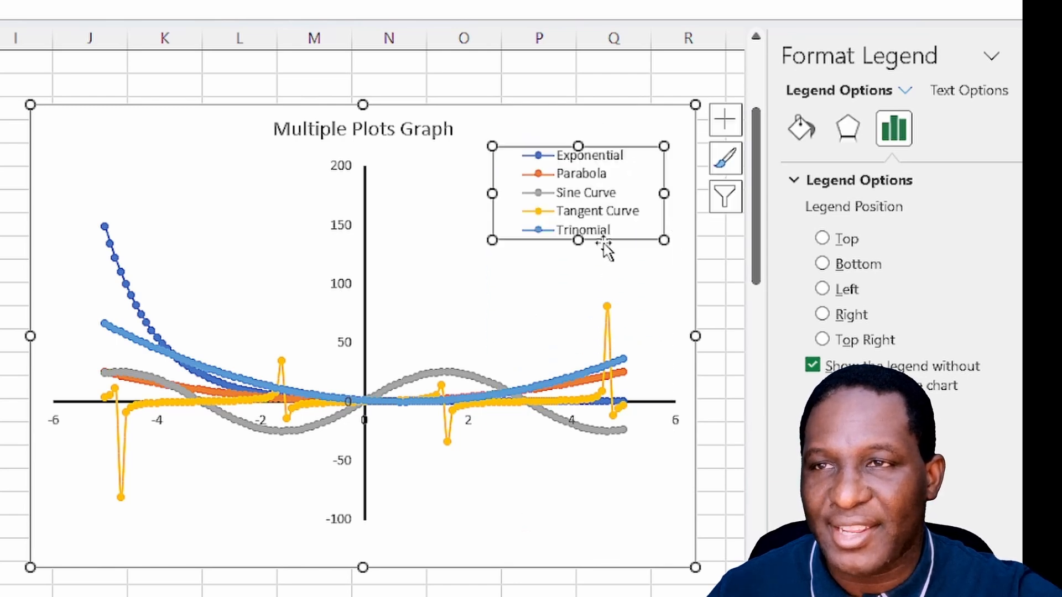
{"action": "left_click_drag", "start_coordinate": [579, 243], "coordinate": [579, 260]}
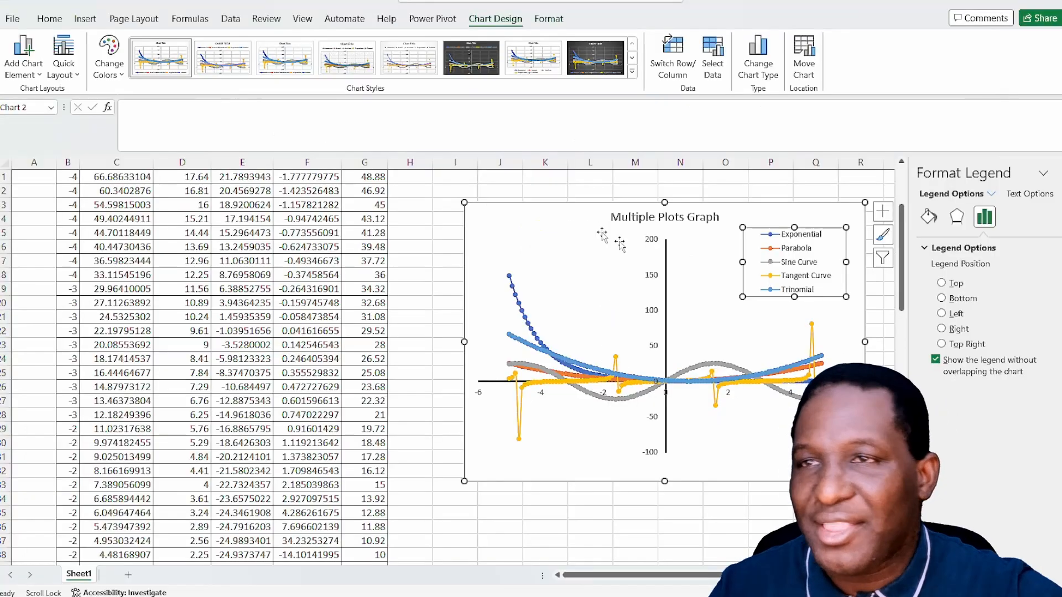
Set all text in the chart to the Automatic black font colour.
{"action": "left_click", "coordinate": [548, 222]}
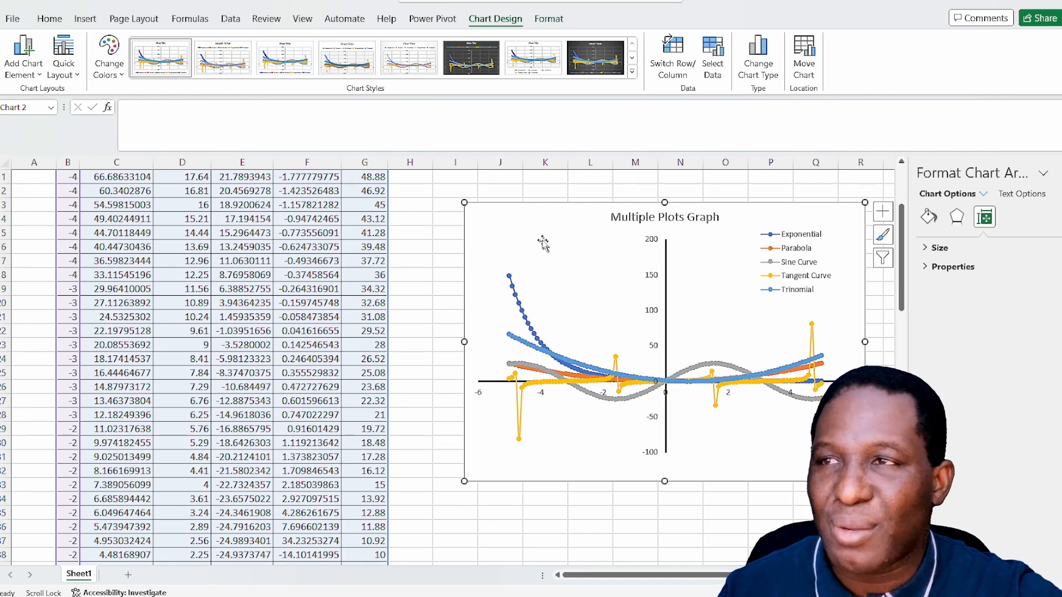
{"action": "left_click", "coordinate": [47, 19]}
{"action": "left_click", "coordinate": [208, 65]}
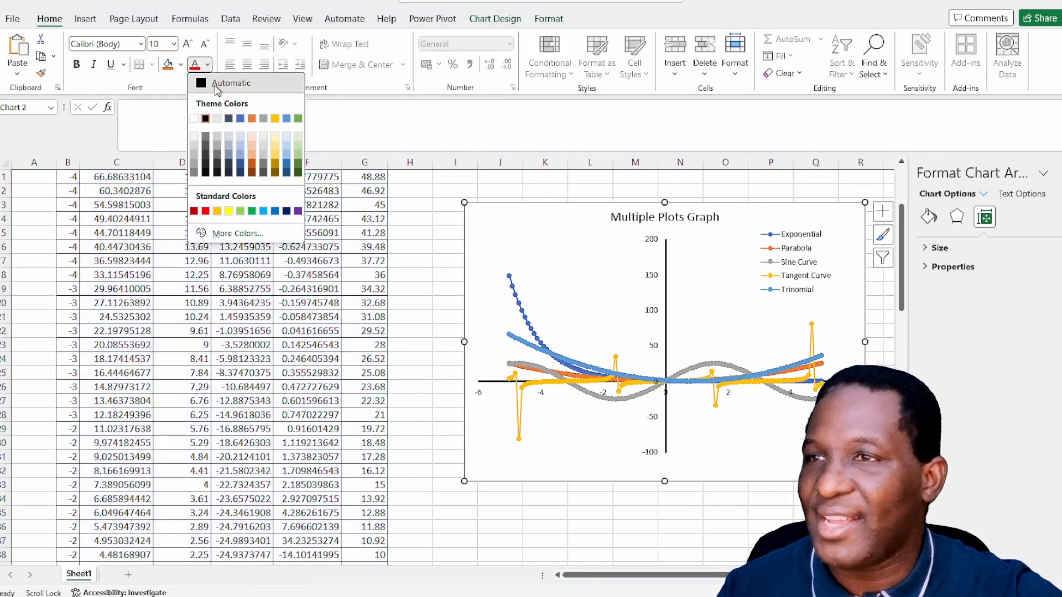
{"action": "left_click", "coordinate": [218, 89]}
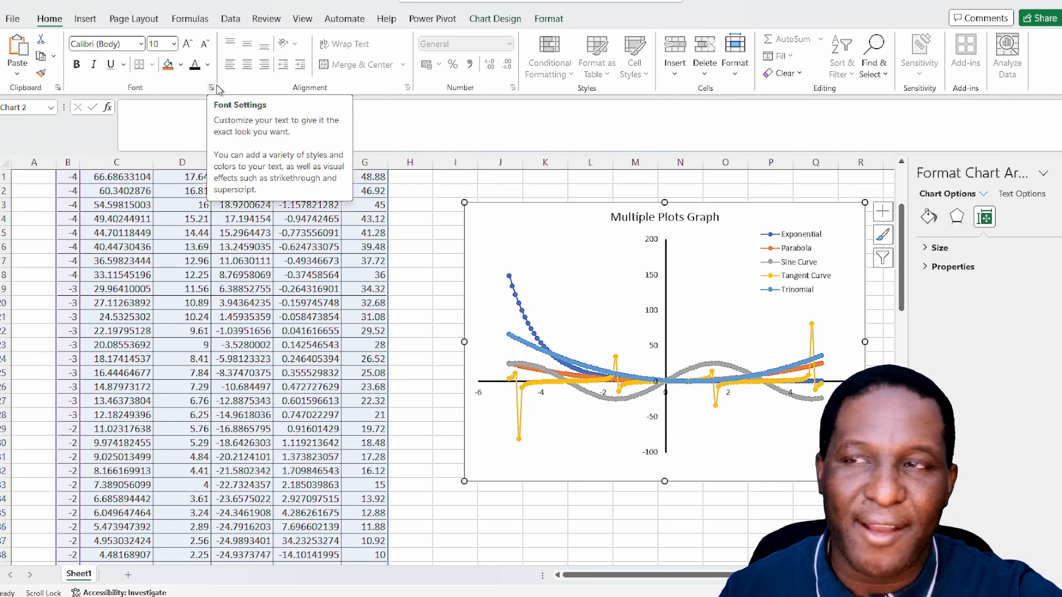
Set the whole chart's text to 16 pt Arial.
{"action": "left_click", "coordinate": [189, 44]}
{"action": "left_click", "coordinate": [189, 44]}
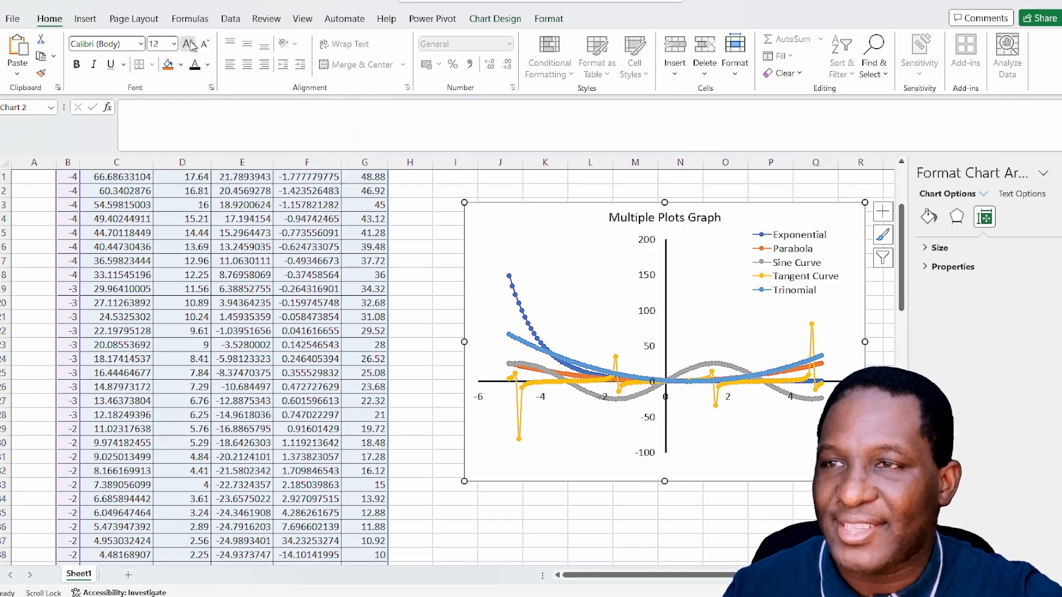
{"action": "left_click", "coordinate": [189, 44]}
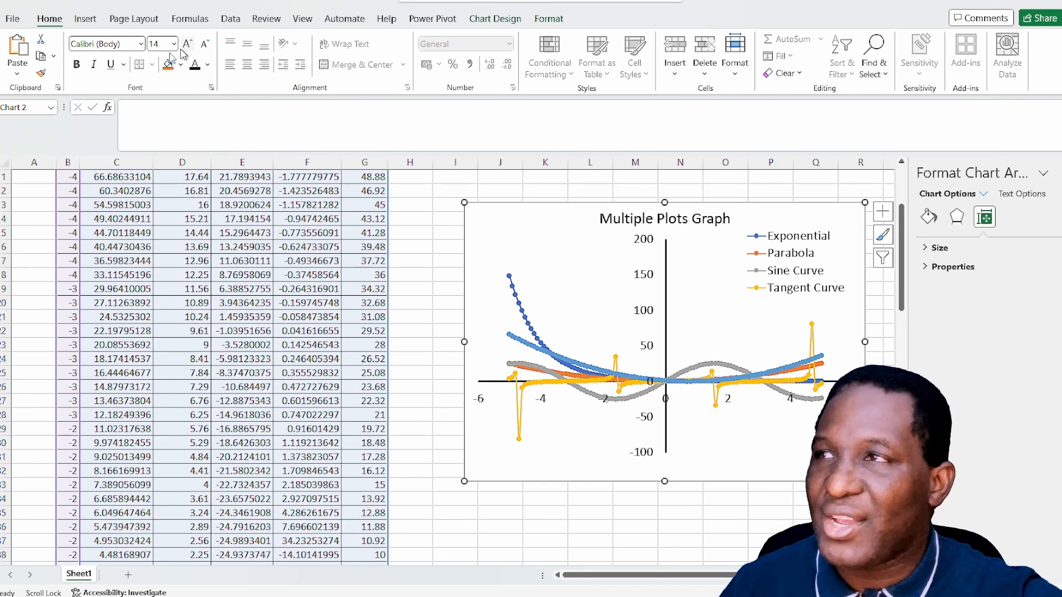
{"action": "left_click", "coordinate": [188, 44]}
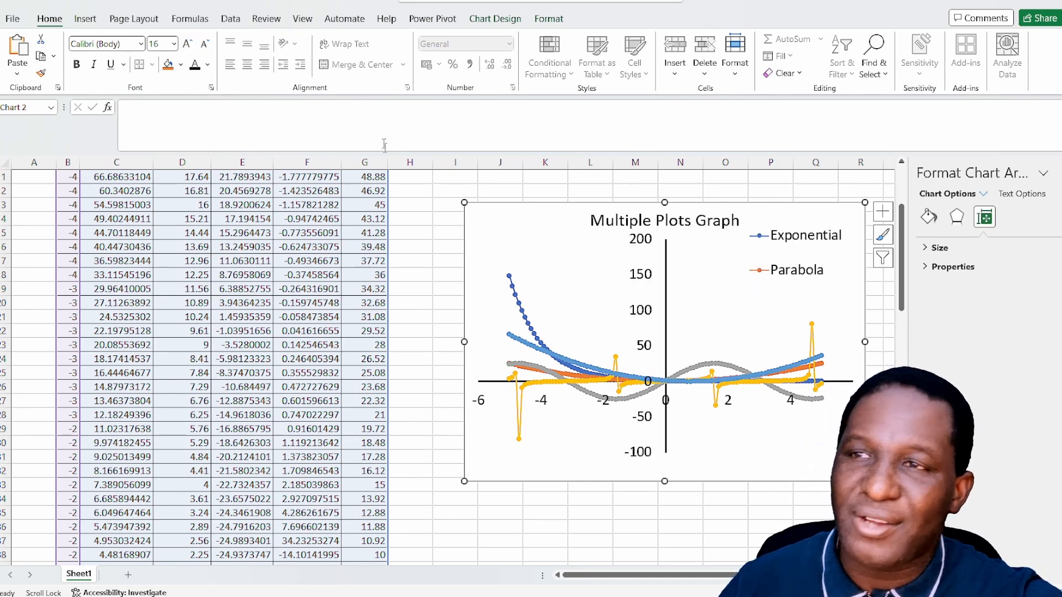
{"action": "left_click", "coordinate": [141, 45]}
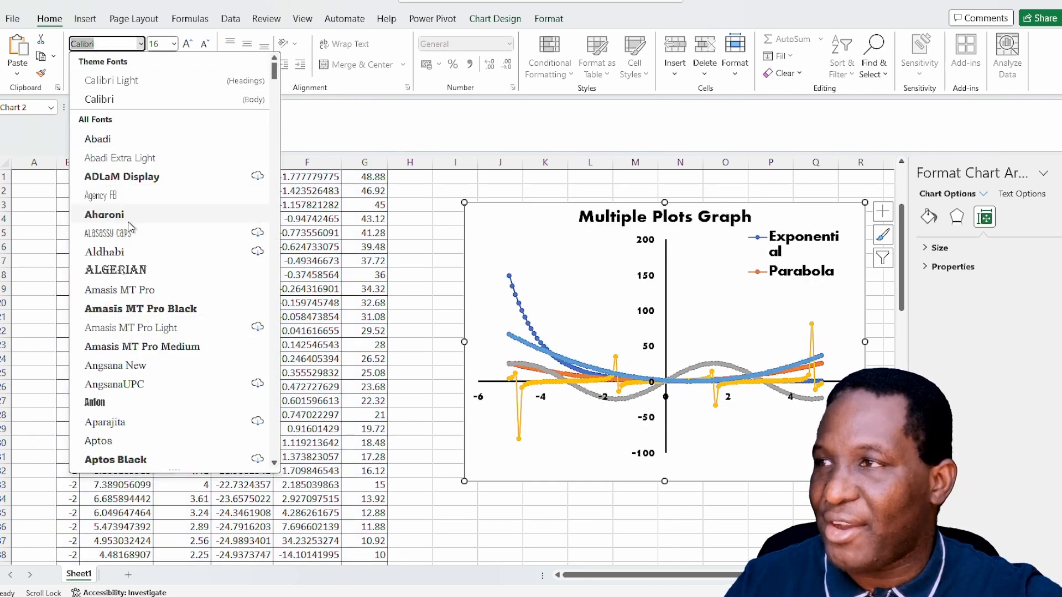
{"action": "scroll", "coordinate": [132, 238], "scroll_direction": "down", "scroll_amount": 4}
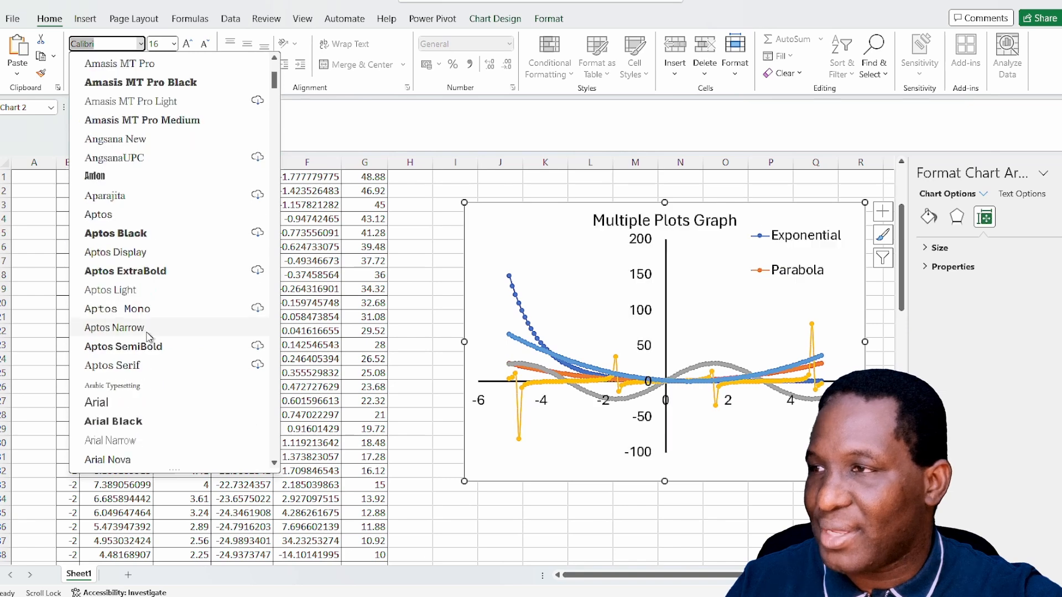
{"action": "left_click", "coordinate": [113, 402]}
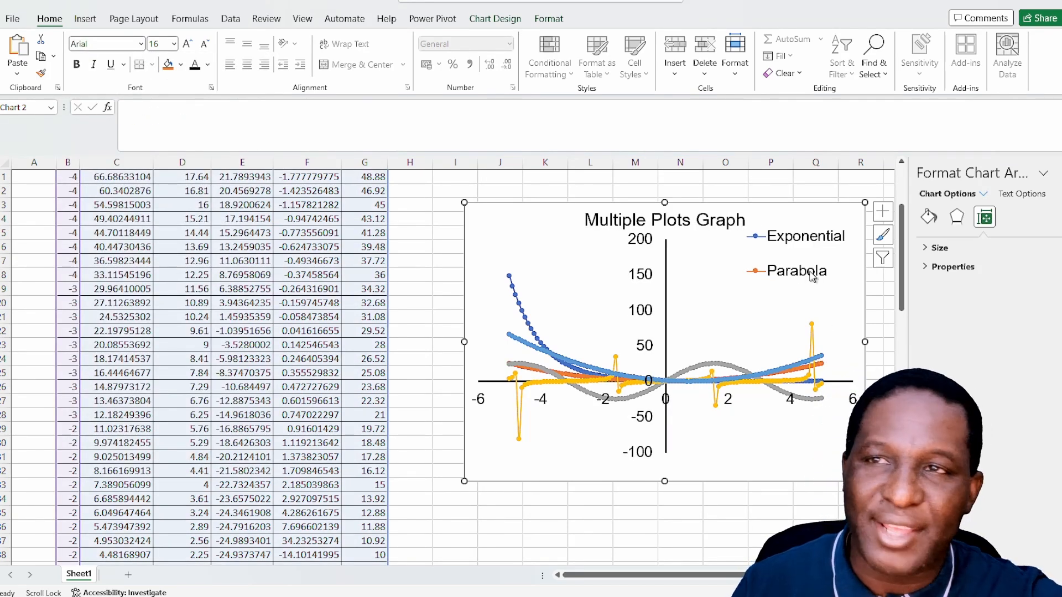
Resize the legend so all five series fit and reduce its text by two font sizes.
{"action": "left_click", "coordinate": [814, 285]}
{"action": "left_click_drag", "start_coordinate": [796, 297], "coordinate": [795, 376]}
{"action": "left_click_drag", "start_coordinate": [742, 300], "coordinate": [697, 301]}
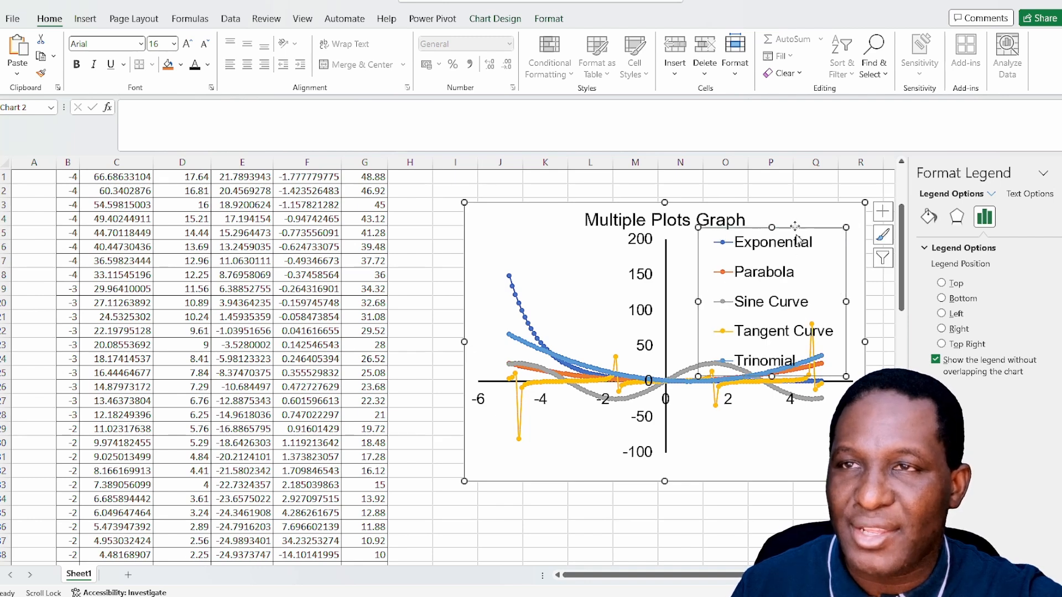
{"action": "left_click", "coordinate": [206, 45]}
{"action": "left_click", "coordinate": [205, 45]}
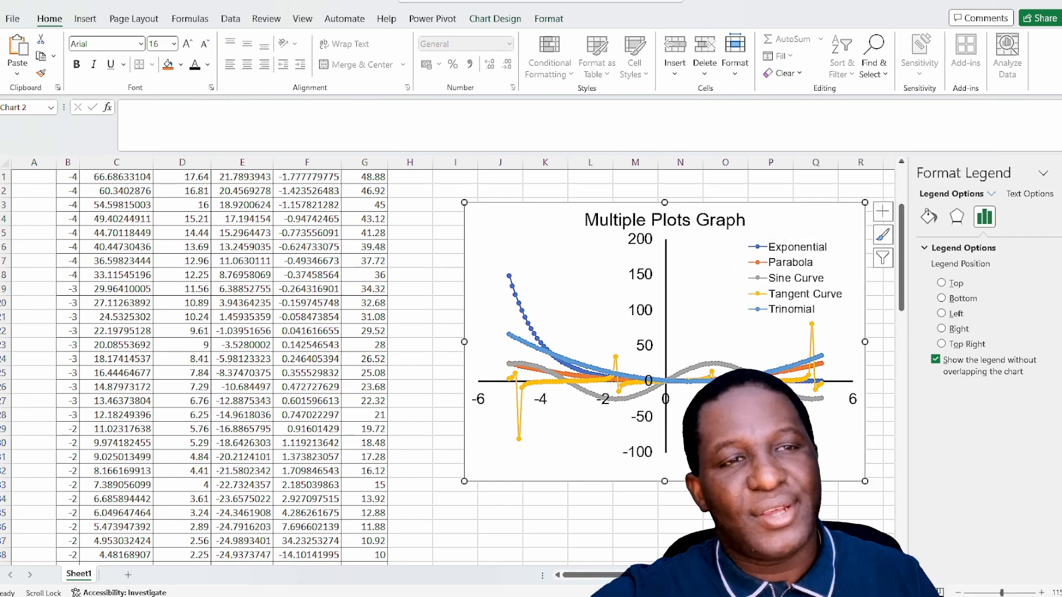
{"action": "left_click", "coordinate": [836, 467]}
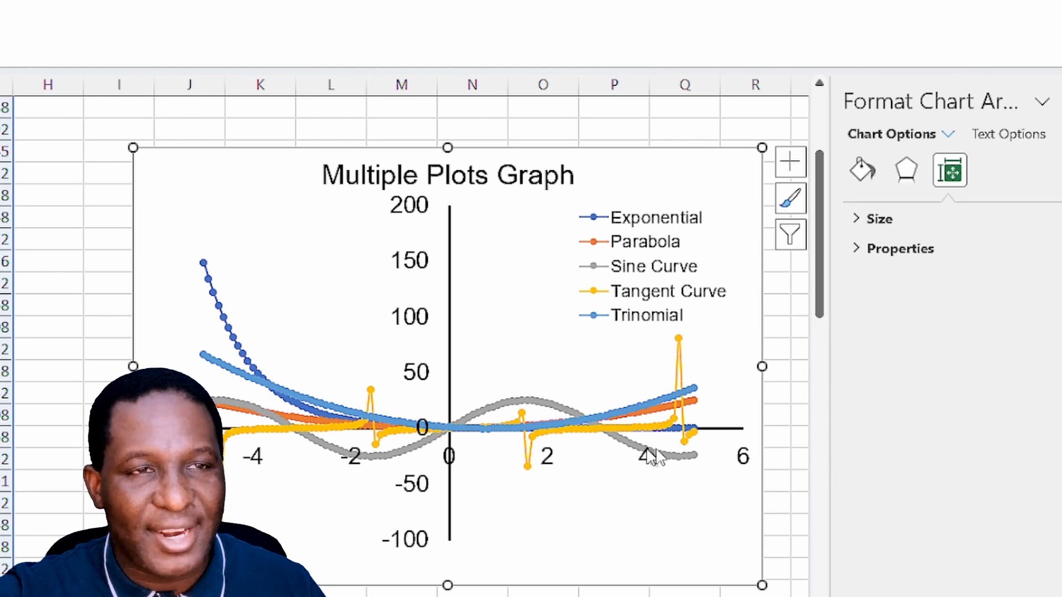
Set the horizontal axis major unit to 1.0.
{"action": "left_click", "coordinate": [715, 430]}
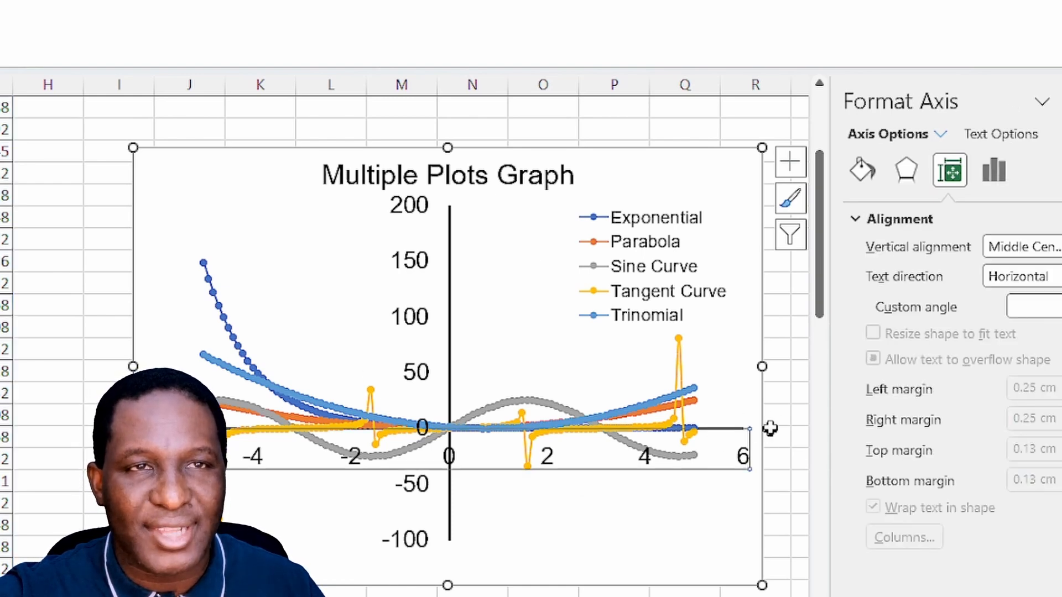
{"action": "left_click", "coordinate": [993, 173]}
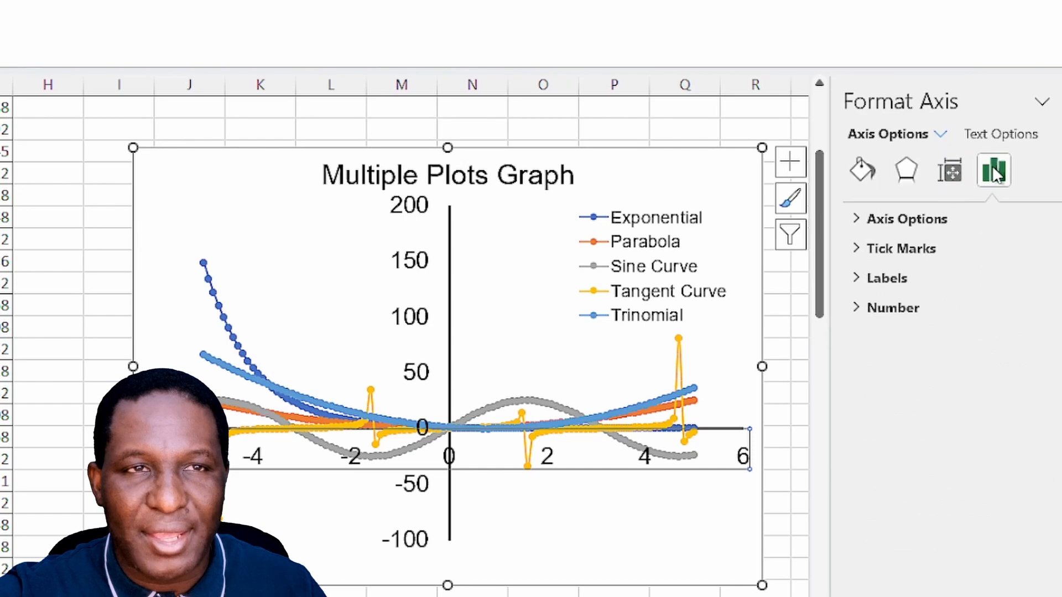
{"action": "left_click", "coordinate": [856, 223]}
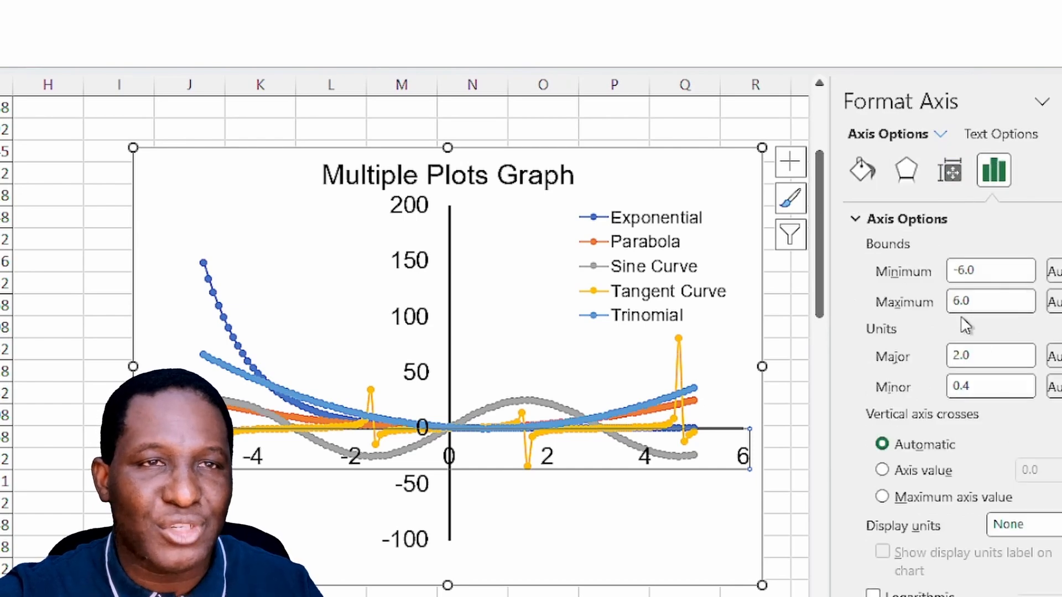
{"action": "left_click", "coordinate": [960, 359]}
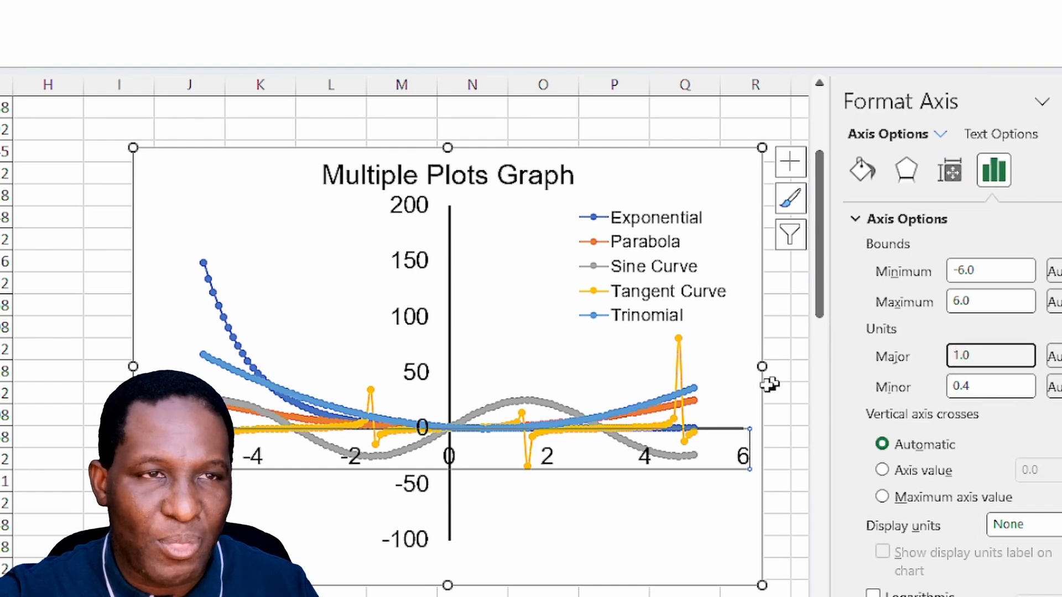
{"action": "type", "text": "1"}
{"action": "key", "text": "Return"}
{"action": "left_click", "coordinate": [465, 343]}
Set the vertical axis major unit to 25.
{"action": "left_click", "coordinate": [426, 334]}
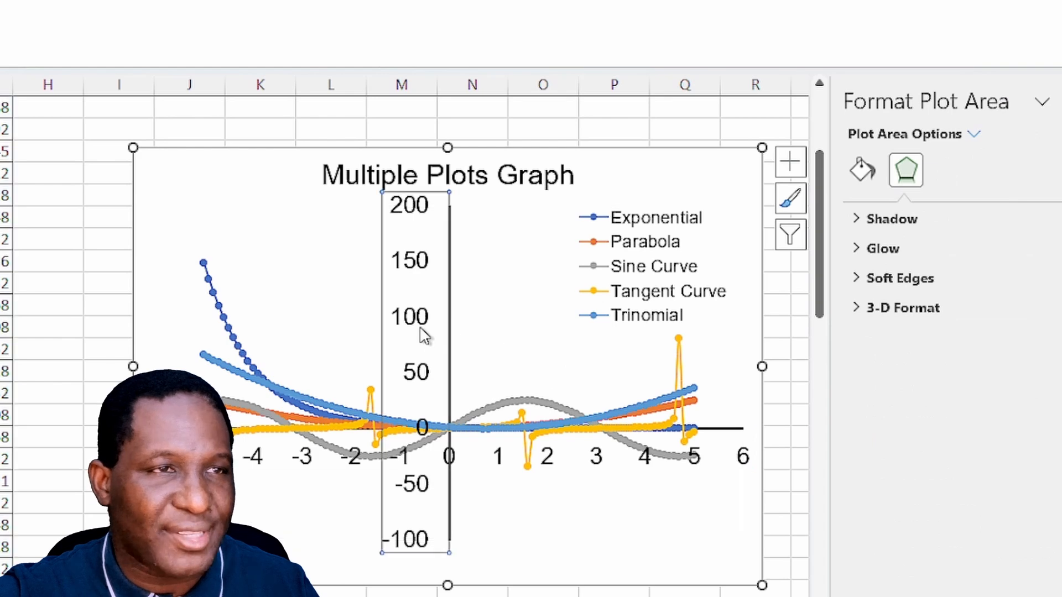
{"action": "left_click", "coordinate": [1002, 173]}
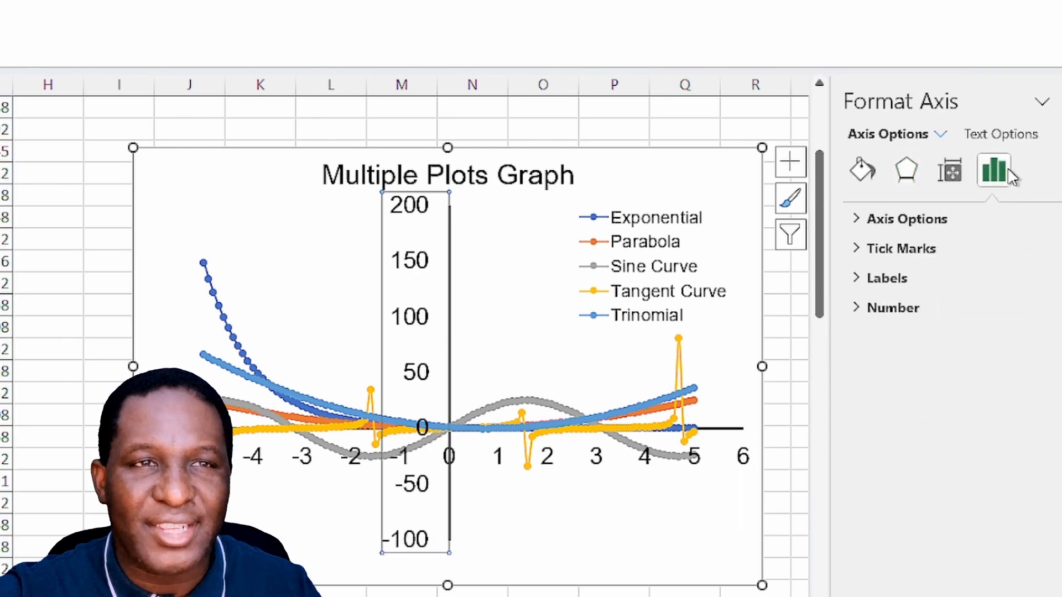
{"action": "left_click", "coordinate": [859, 221]}
{"action": "left_click", "coordinate": [958, 358]}
{"action": "type", "text": "25"}
{"action": "left_click", "coordinate": [603, 351]}
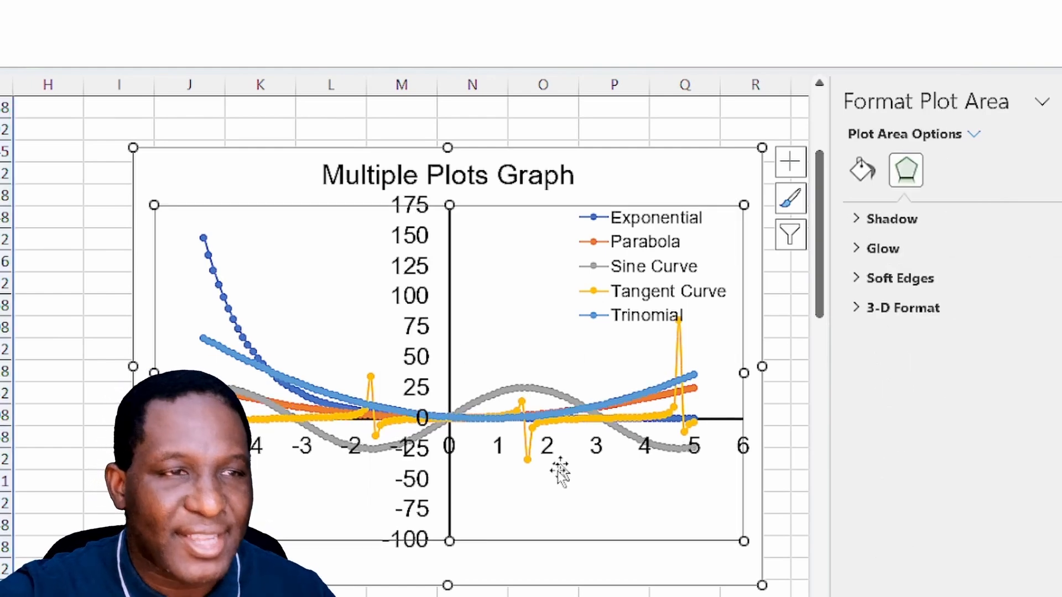
Enlarge the chart by extending its lower, left and upper edges outward.
{"action": "left_click_drag", "start_coordinate": [448, 583], "coordinate": [448, 596]}
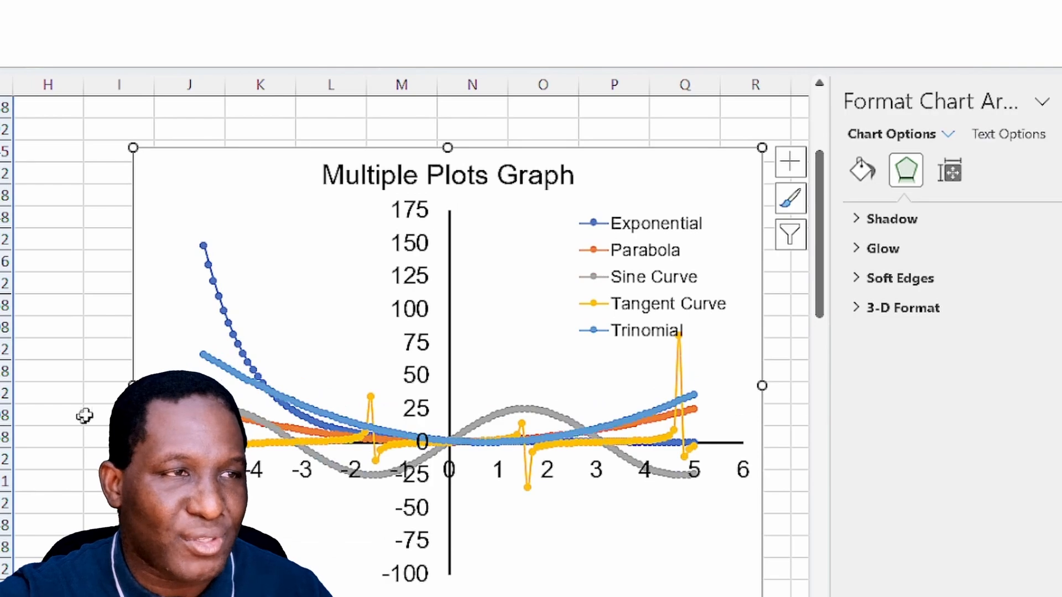
{"action": "left_click_drag", "start_coordinate": [131, 385], "coordinate": [103, 385]}
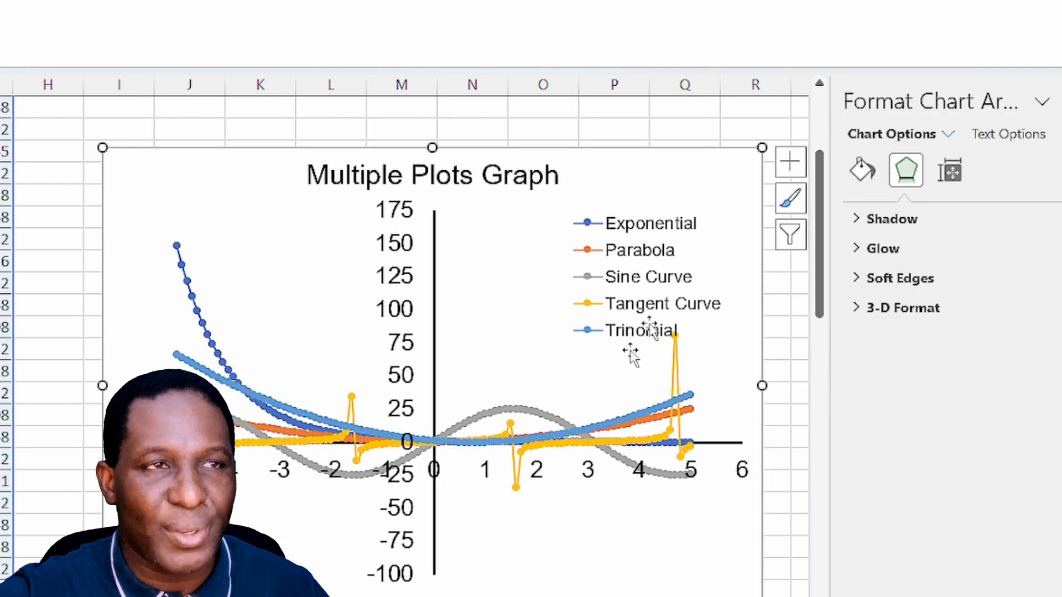
{"action": "left_click_drag", "start_coordinate": [432, 147], "coordinate": [432, 109]}
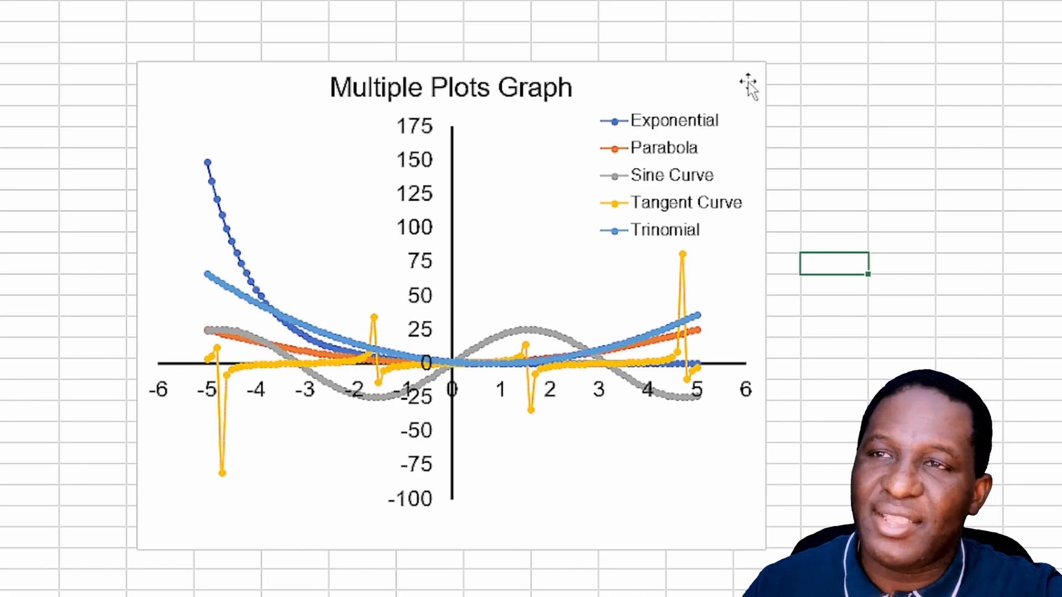
Remove the outline around the chart area.
{"action": "left_click", "coordinate": [748, 86]}
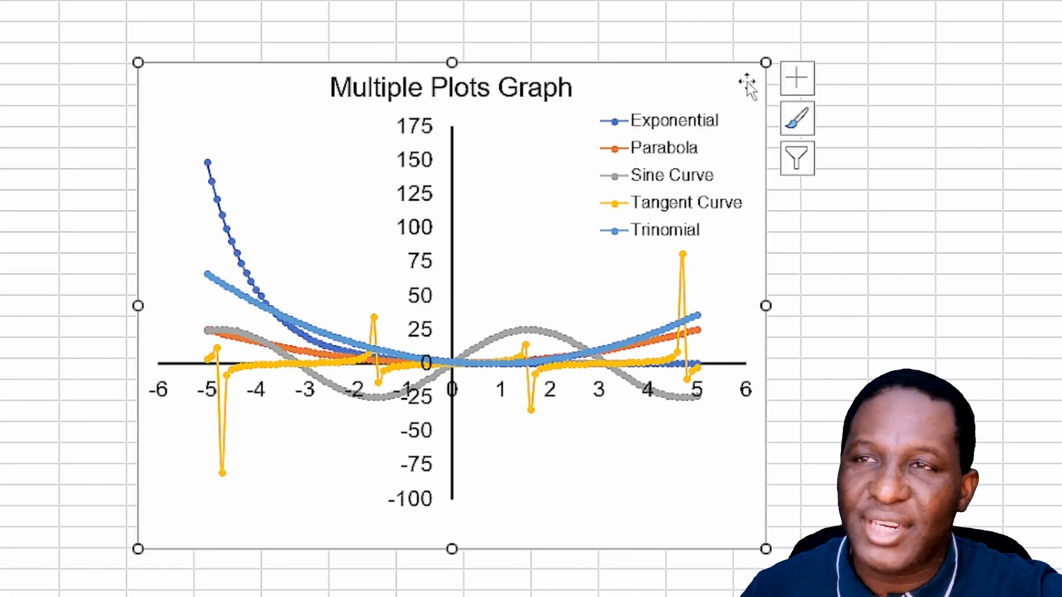
{"action": "right_click", "coordinate": [747, 82]}
{"action": "left_click", "coordinate": [849, 3]}
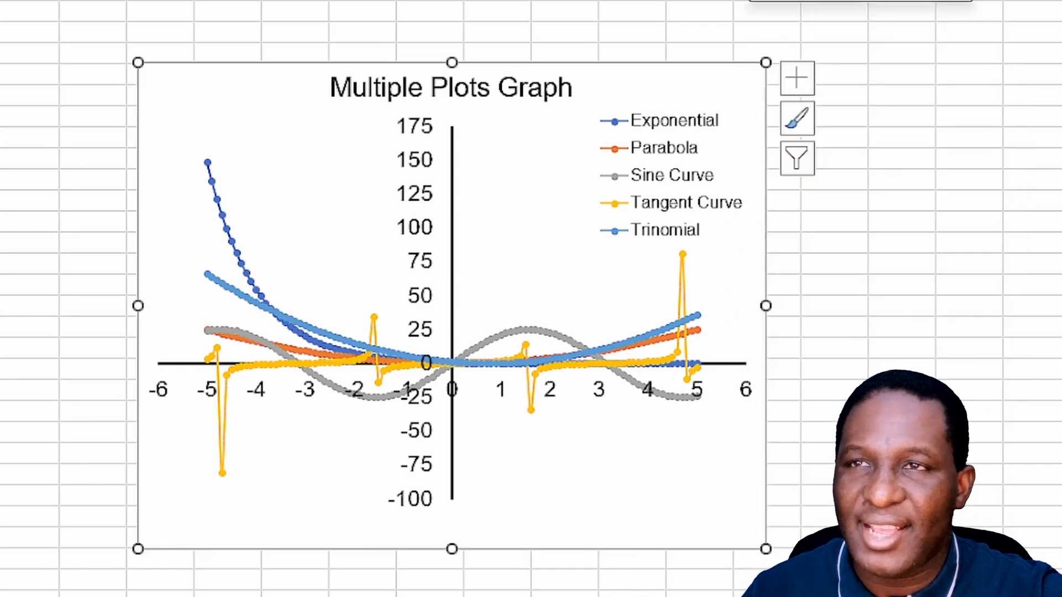
{"action": "left_click", "coordinate": [889, 277]}
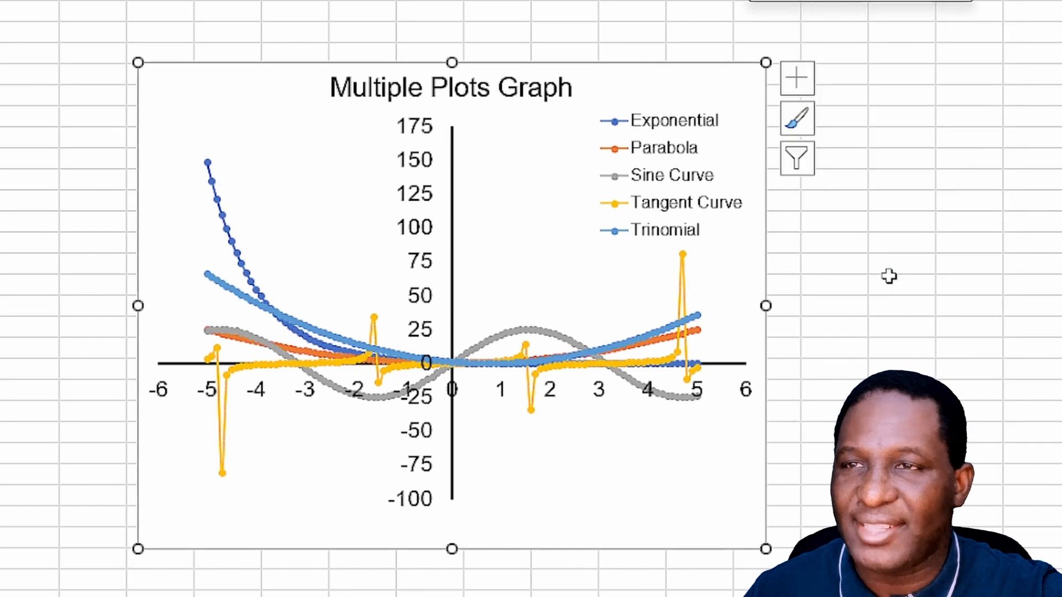
{"action": "left_click", "coordinate": [920, 299]}
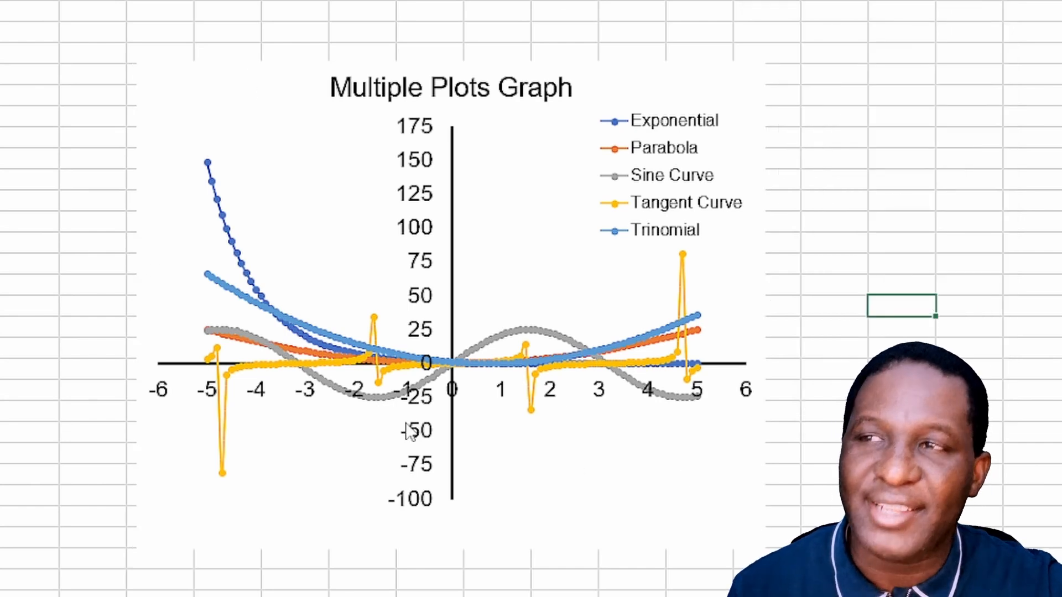
Change the chart's color scheme to the fourth Colorful palette, which starts with green, light blue and gold.
{"action": "left_click", "coordinate": [214, 72]}
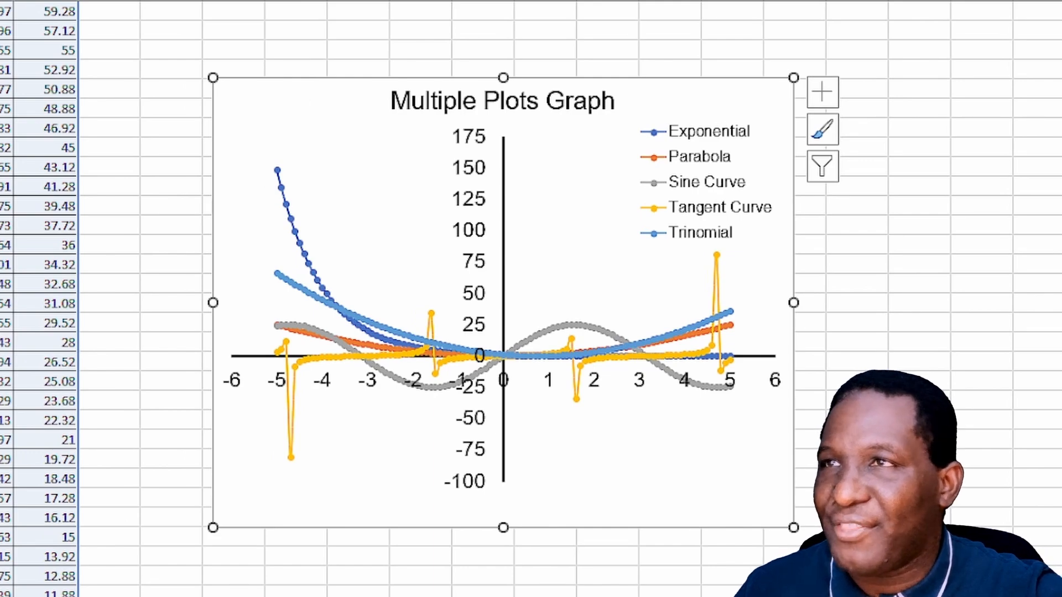
{"action": "left_click", "coordinate": [495, 19]}
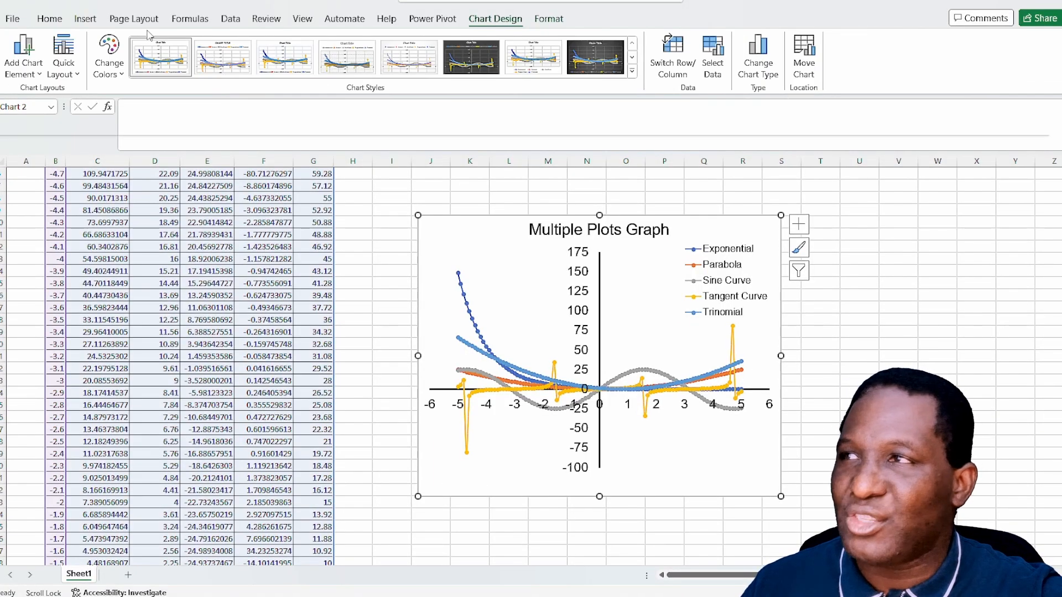
{"action": "left_click", "coordinate": [108, 56]}
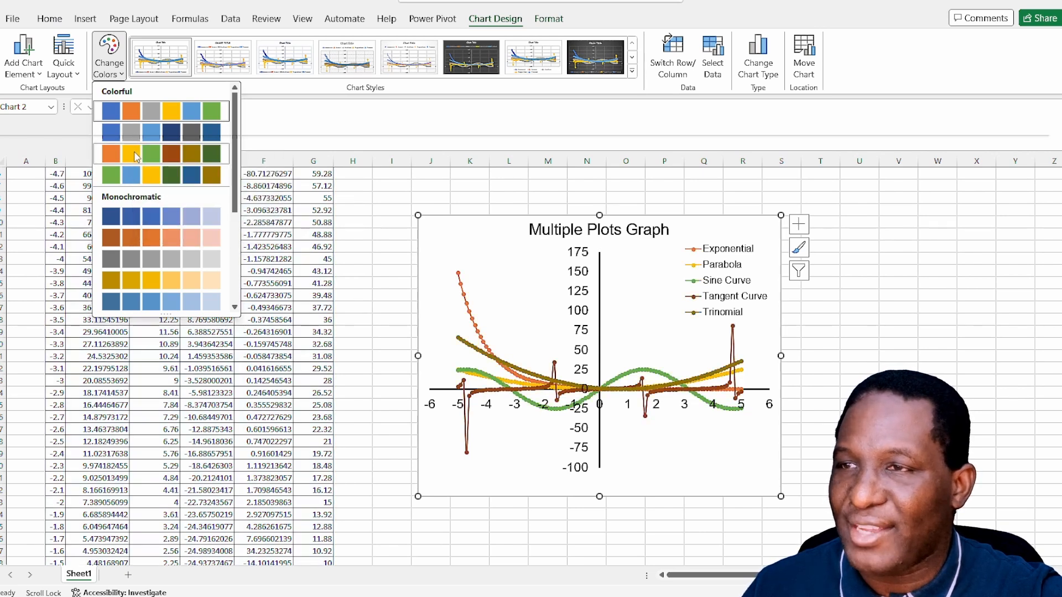
{"action": "left_click", "coordinate": [137, 178]}
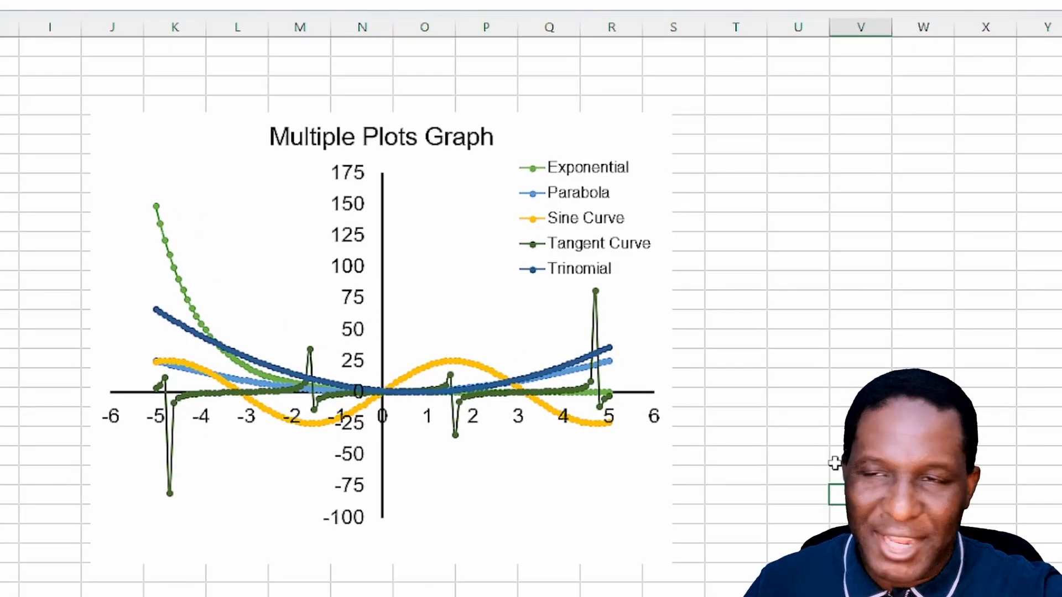
Set both the marker fill and the outline of the Sine Curve series to standard red.
{"action": "left_click", "coordinate": [461, 360]}
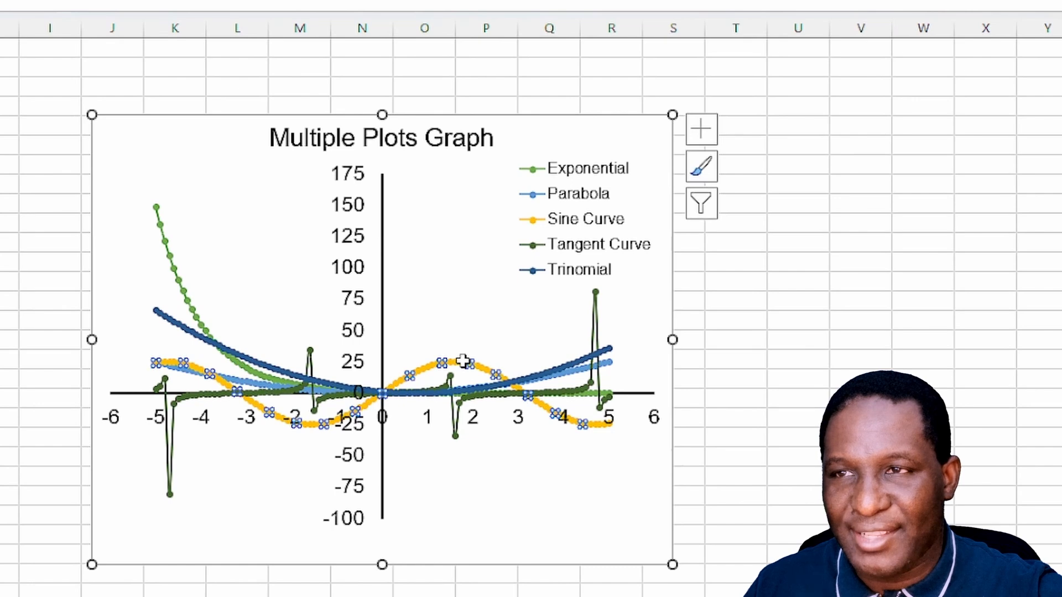
{"action": "right_click", "coordinate": [461, 359]}
{"action": "left_click", "coordinate": [504, 308]}
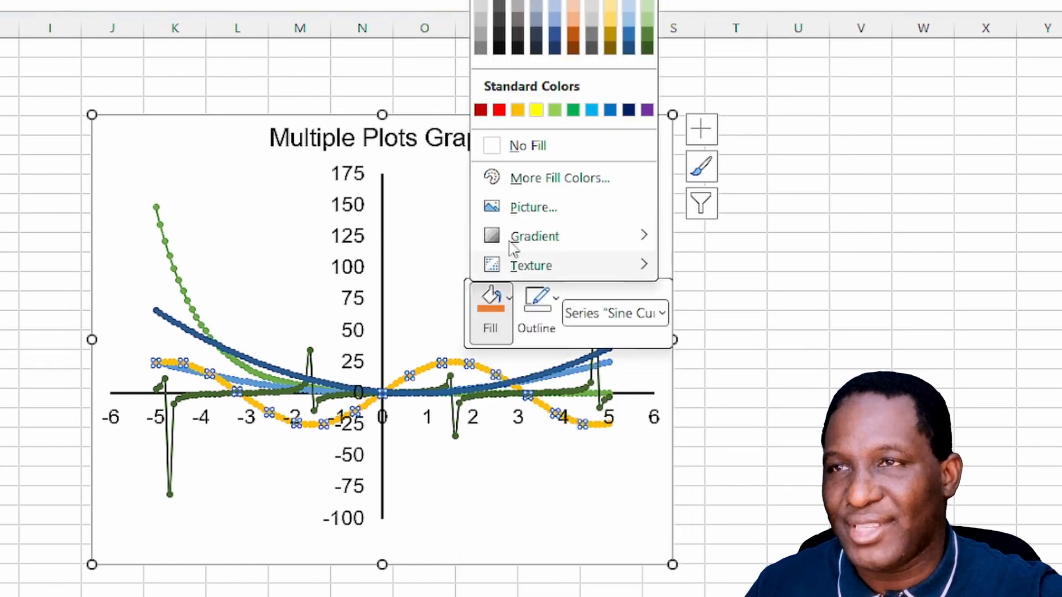
{"action": "left_click", "coordinate": [499, 109]}
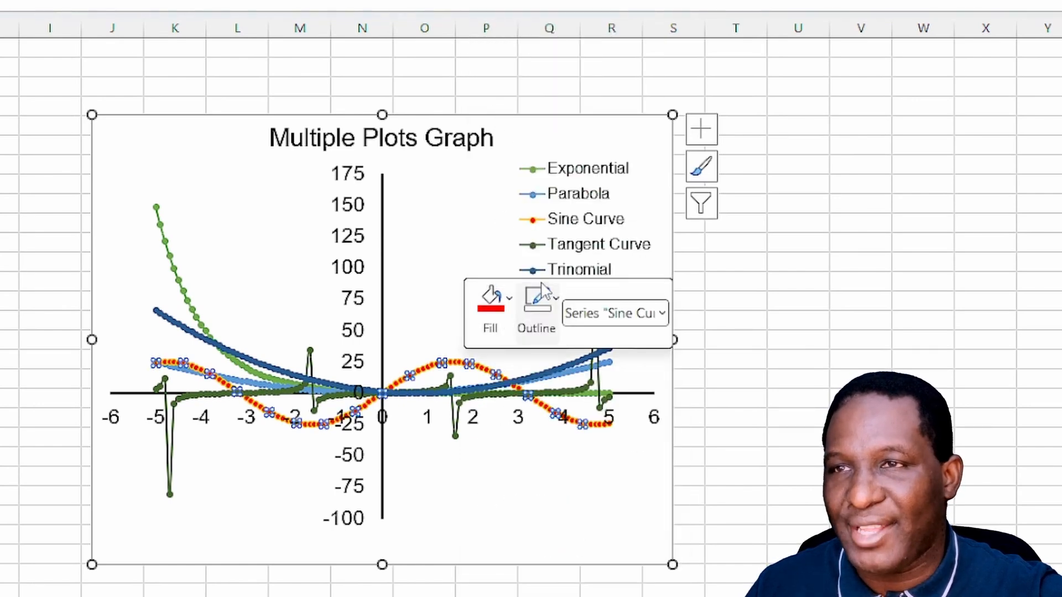
{"action": "left_click", "coordinate": [547, 316]}
{"action": "left_click", "coordinate": [543, 109]}
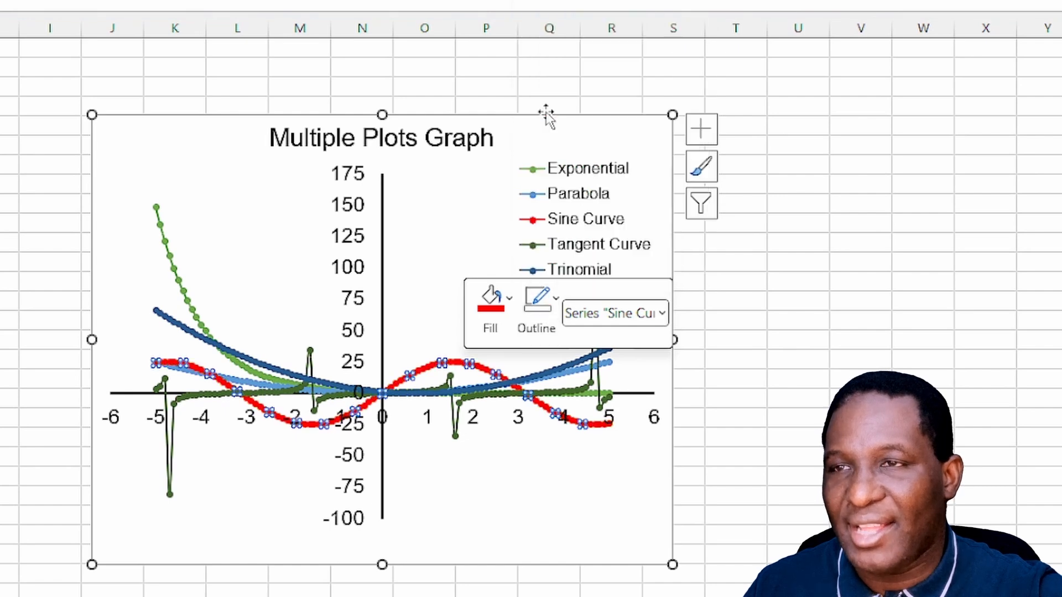
Set both the marker fill and the outline of the Exponential series to black.
{"action": "left_click", "coordinate": [183, 296]}
{"action": "right_click", "coordinate": [183, 296]}
{"action": "left_click", "coordinate": [210, 238]}
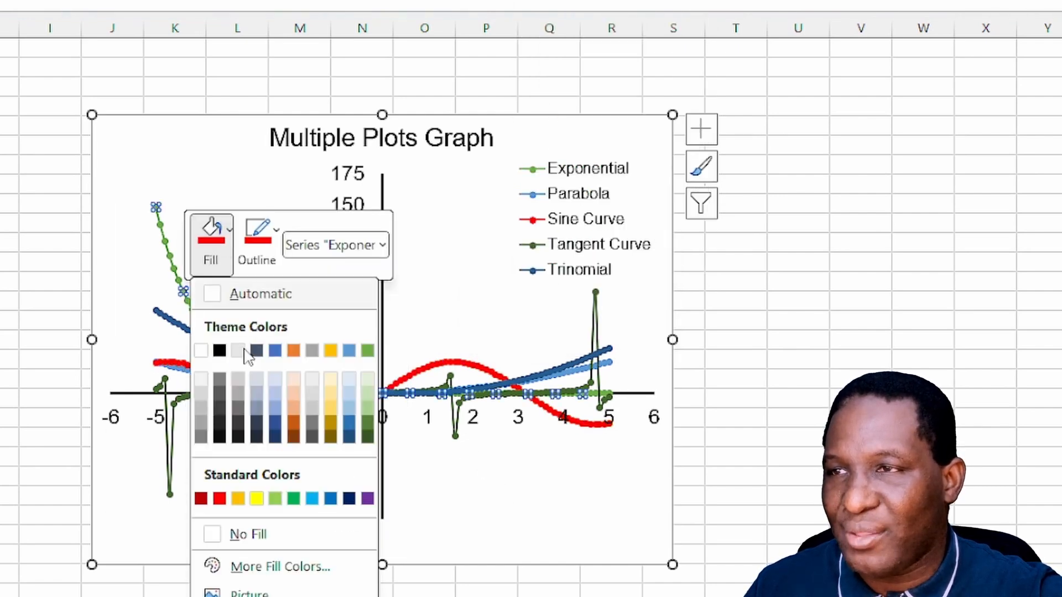
{"action": "left_click", "coordinate": [219, 351]}
{"action": "left_click", "coordinate": [258, 232]}
{"action": "left_click", "coordinate": [262, 351]}
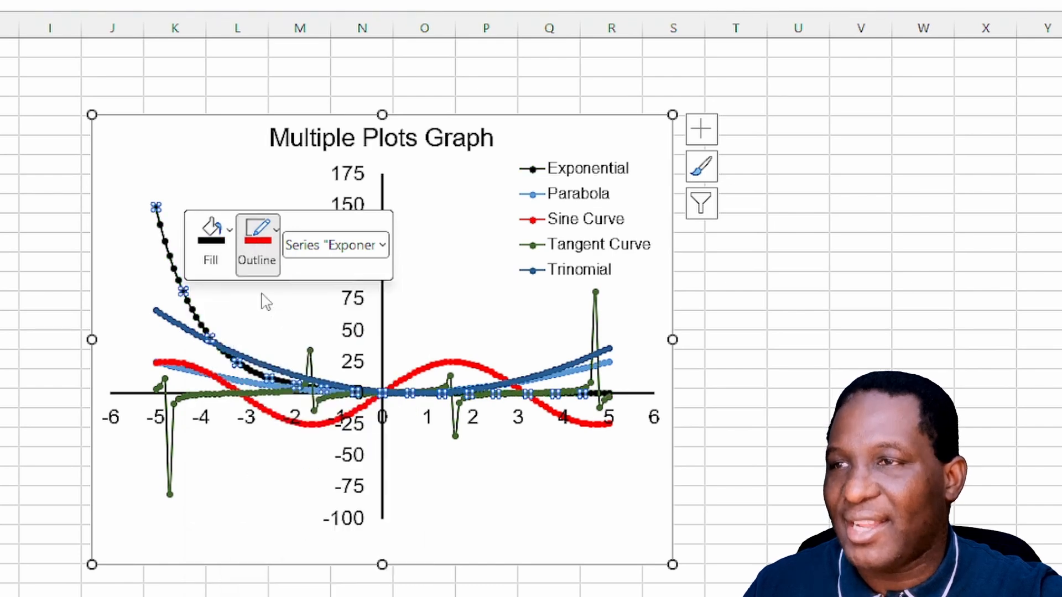
{"action": "left_click", "coordinate": [558, 542]}
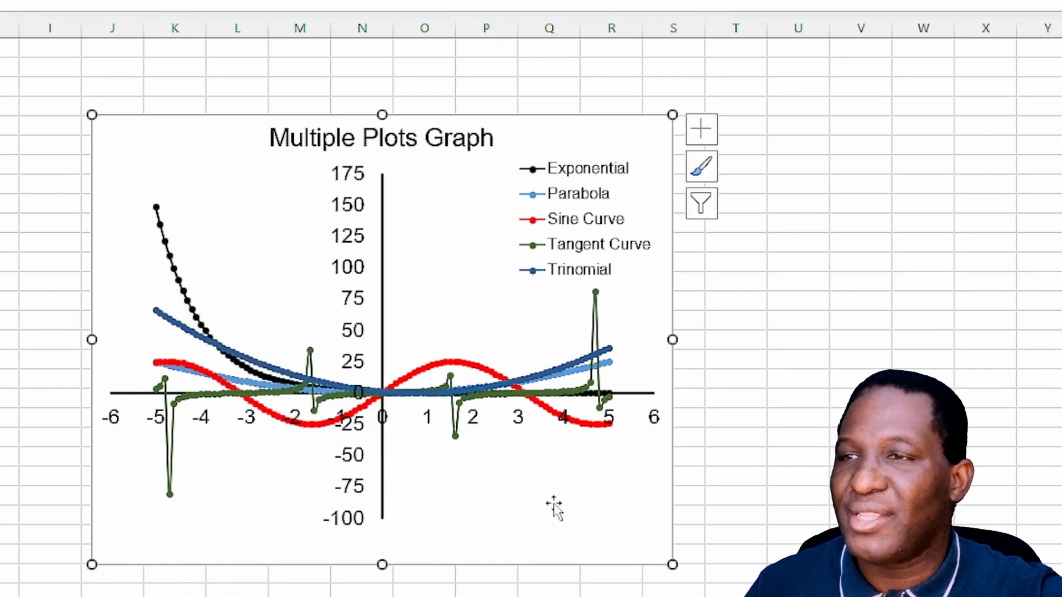
Set both the marker fill and the outline of the Trinomial series to standard blue.
{"action": "left_click", "coordinate": [265, 366]}
{"action": "right_click", "coordinate": [264, 367]}
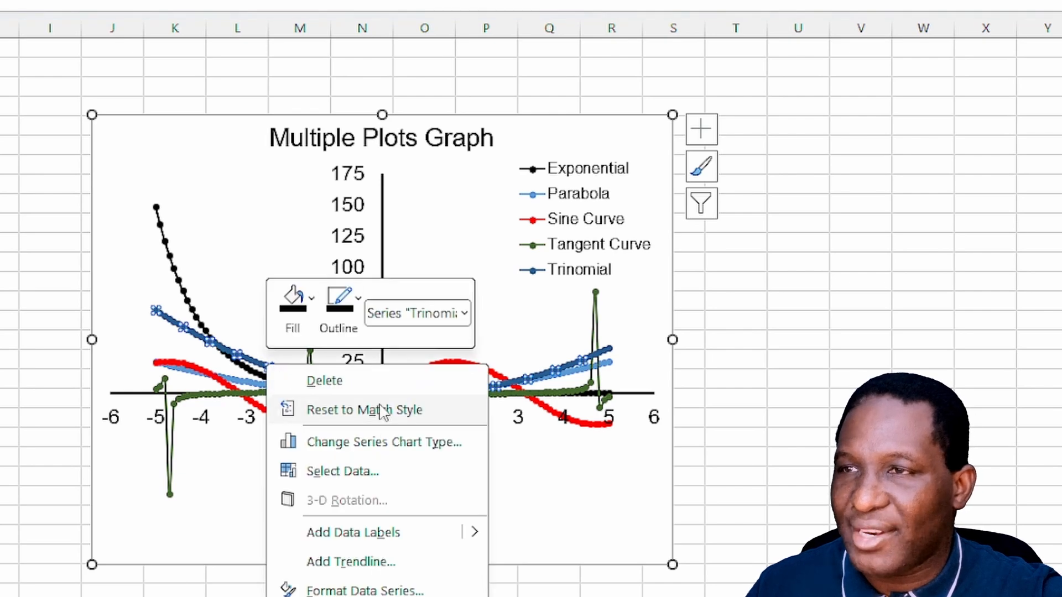
{"action": "left_click", "coordinate": [311, 299]}
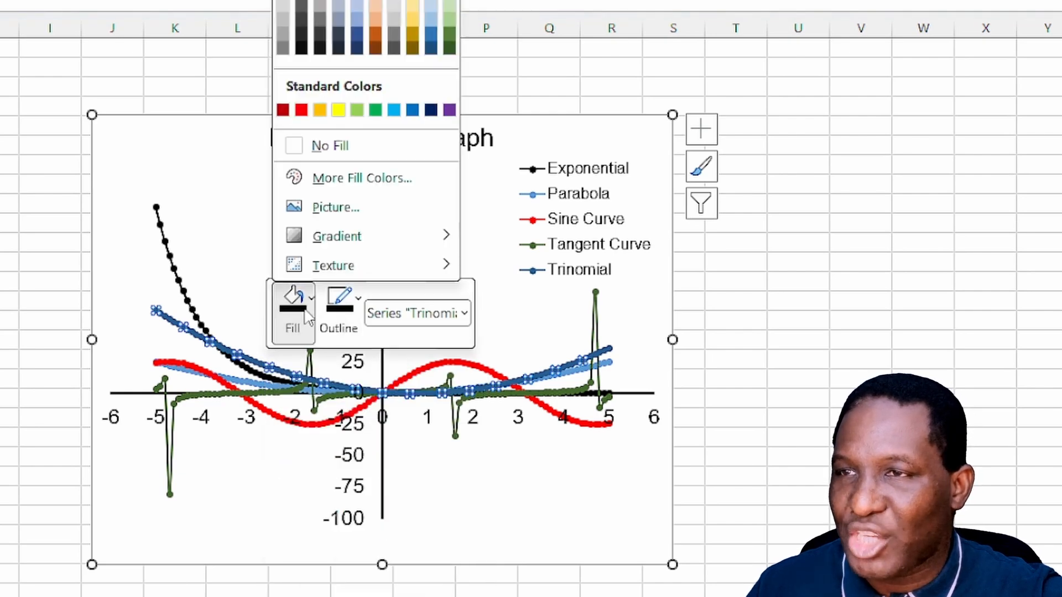
{"action": "left_click", "coordinate": [413, 112]}
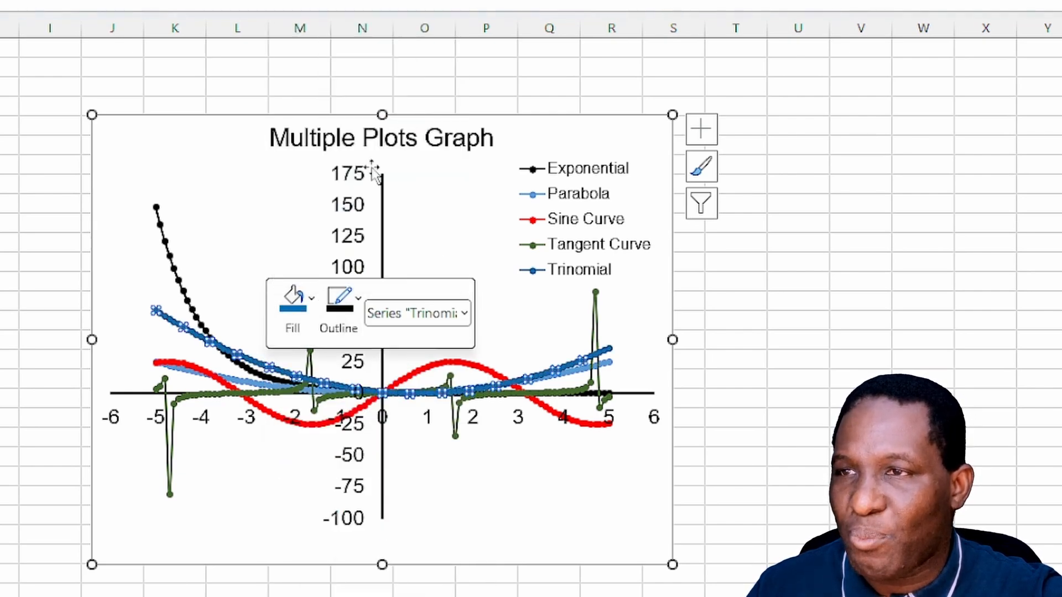
{"action": "left_click", "coordinate": [342, 318]}
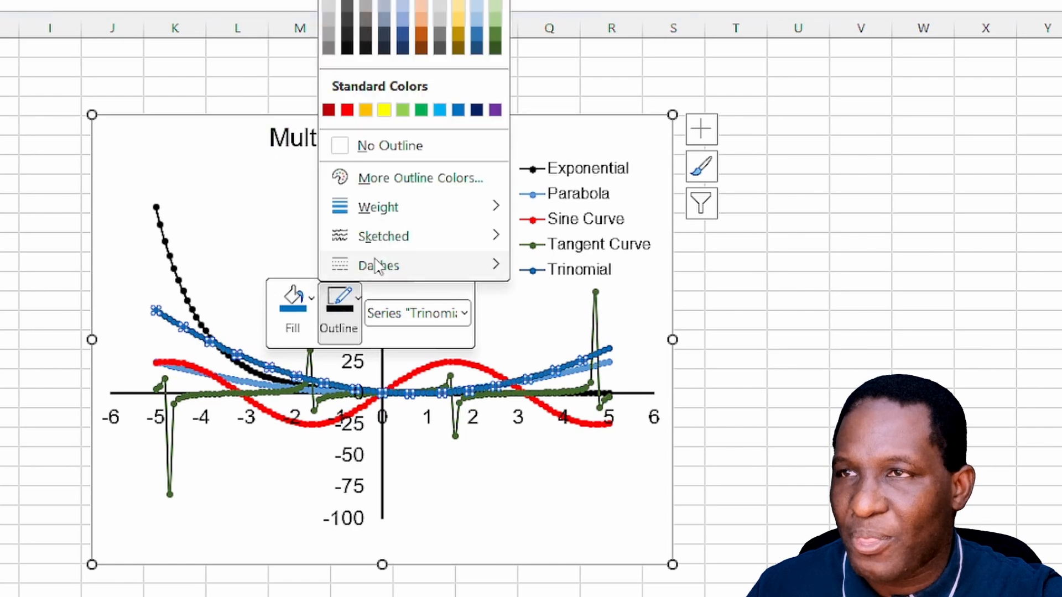
{"action": "left_click", "coordinate": [455, 110]}
{"action": "left_click", "coordinate": [790, 443]}
Set the marker fill of the Tangent Curve series to standard yellow and deselect the chart.
{"action": "left_click", "coordinate": [224, 403]}
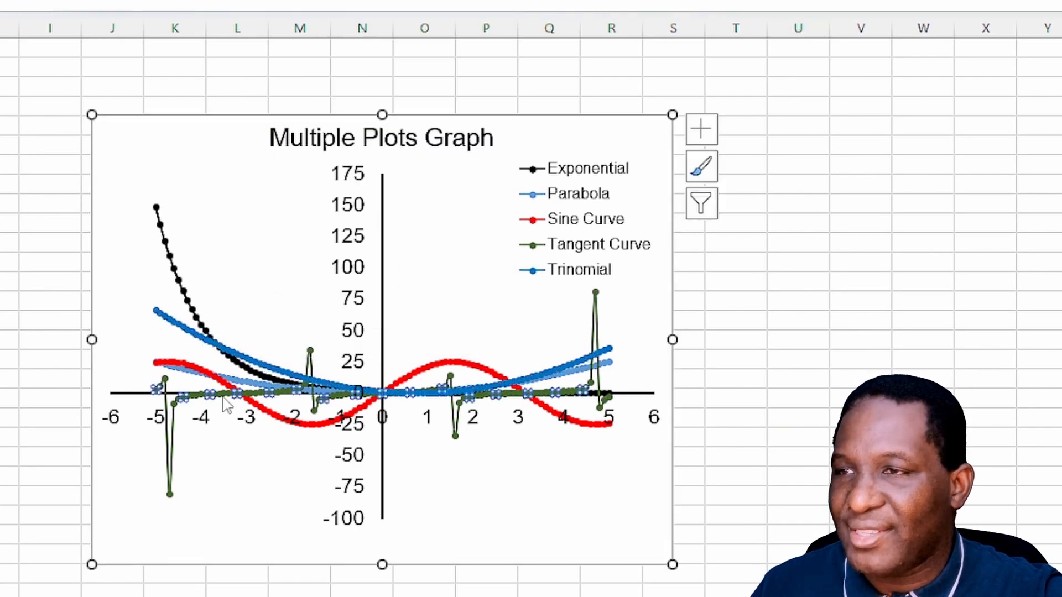
{"action": "right_click", "coordinate": [227, 401]}
{"action": "left_click", "coordinate": [267, 347]}
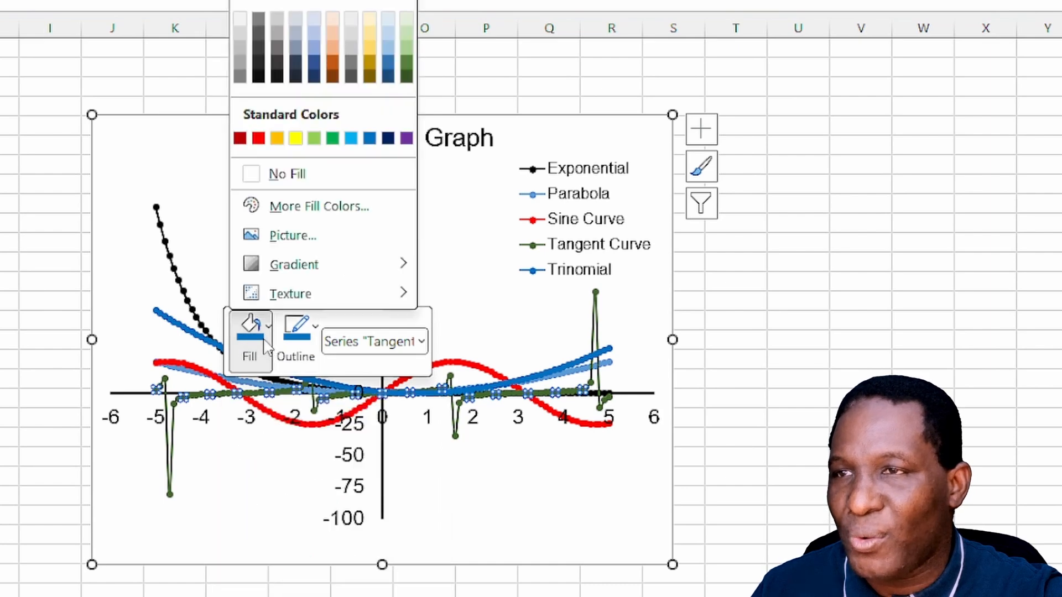
{"action": "left_click", "coordinate": [295, 138]}
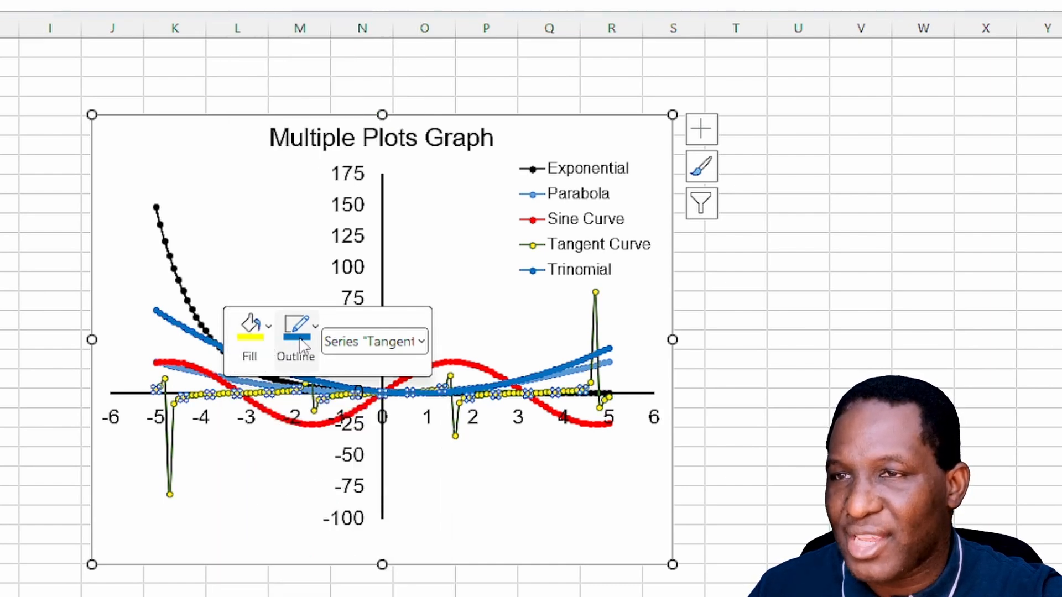
{"action": "left_click", "coordinate": [552, 482]}
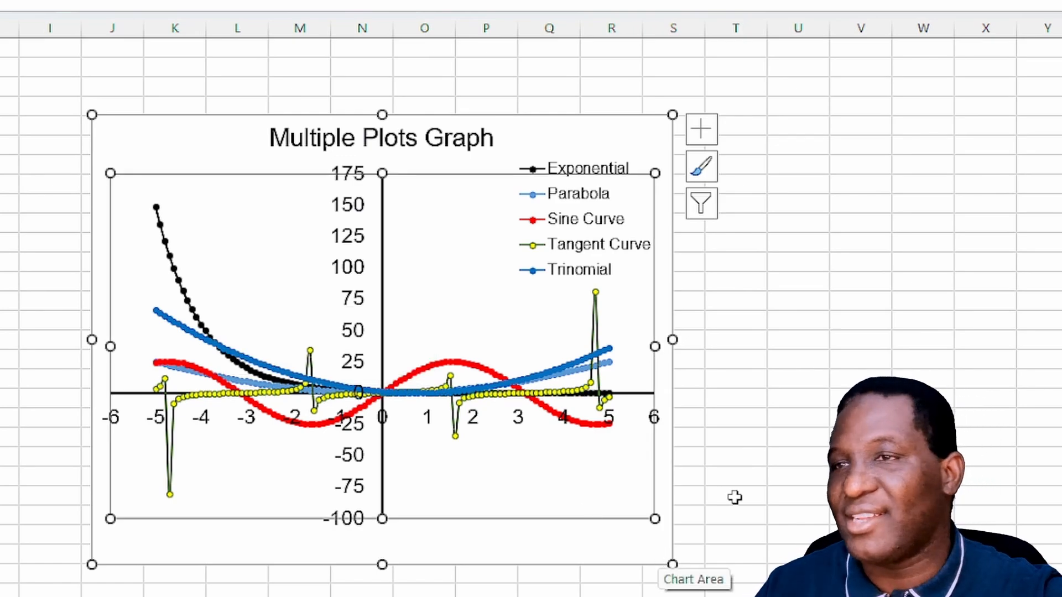
{"action": "left_click", "coordinate": [802, 298]}
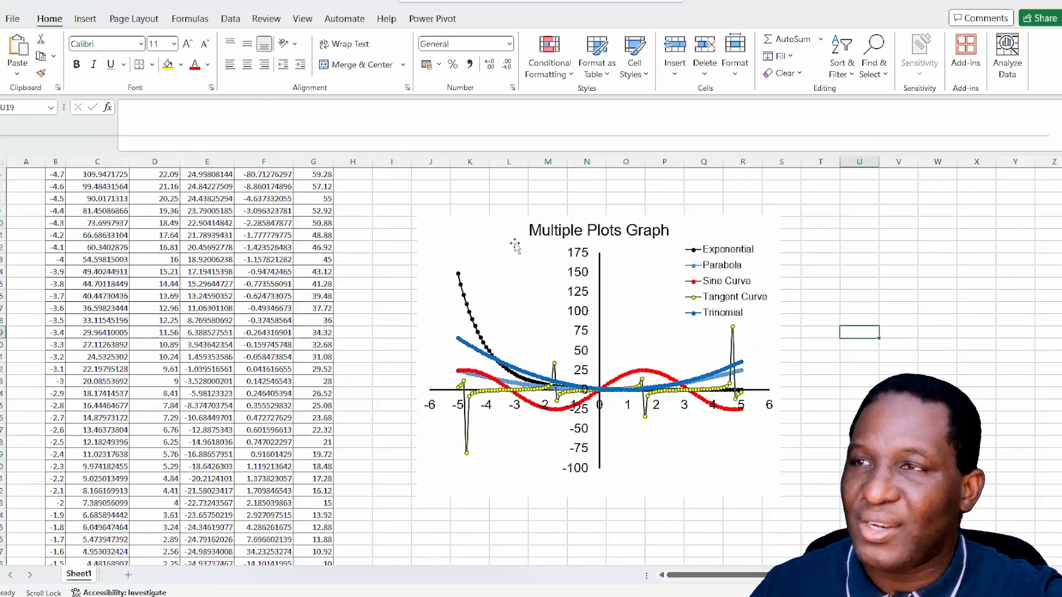
Copy the whole Multiple Plots Graph chart.
{"action": "left_click", "coordinate": [461, 223]}
{"action": "right_click", "coordinate": [461, 222]}
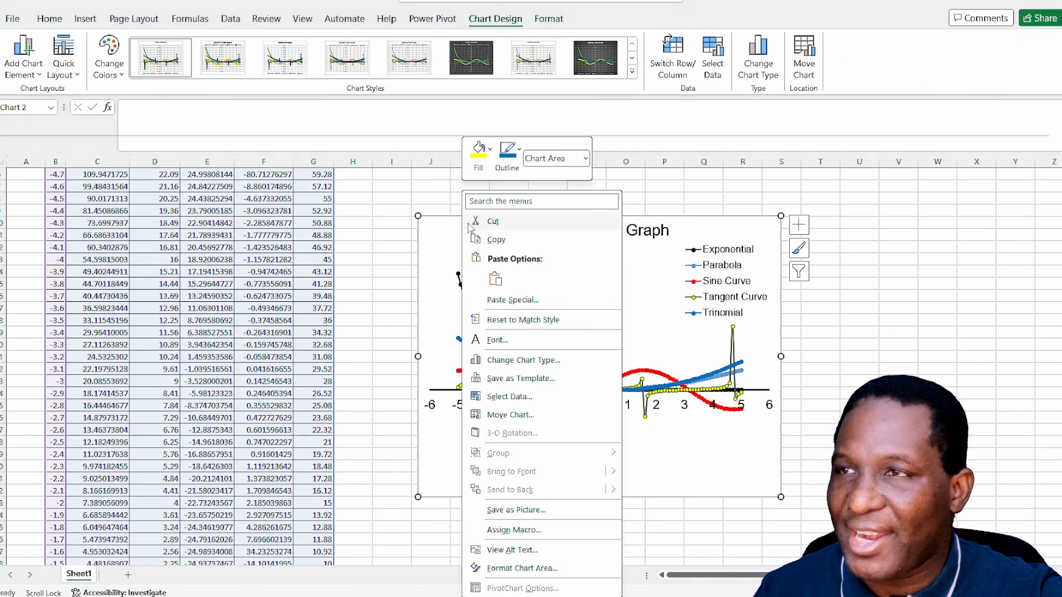
{"action": "left_click", "coordinate": [496, 236]}
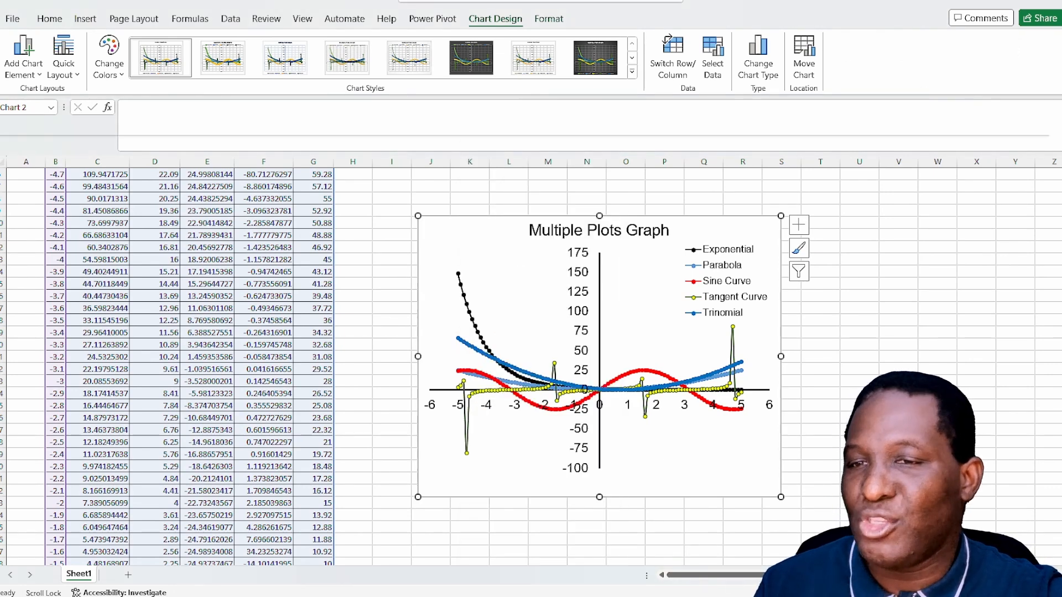
Switch to the Word document and paste the chart below the image credit as Picture (Enhanced Metafile) using Paste Special.
{"action": "key", "text": "alt+Tab"}
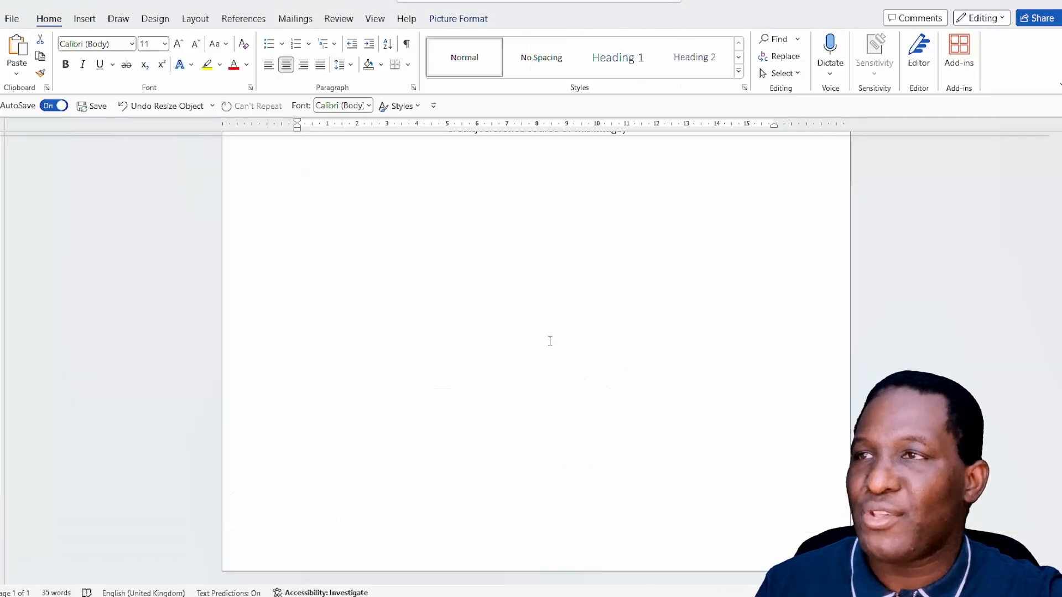
{"action": "left_click", "coordinate": [461, 177]}
{"action": "scroll", "coordinate": [474, 247], "scroll_direction": "up", "scroll_amount": 2}
{"action": "scroll", "coordinate": [497, 294], "scroll_direction": "down", "scroll_amount": 2}
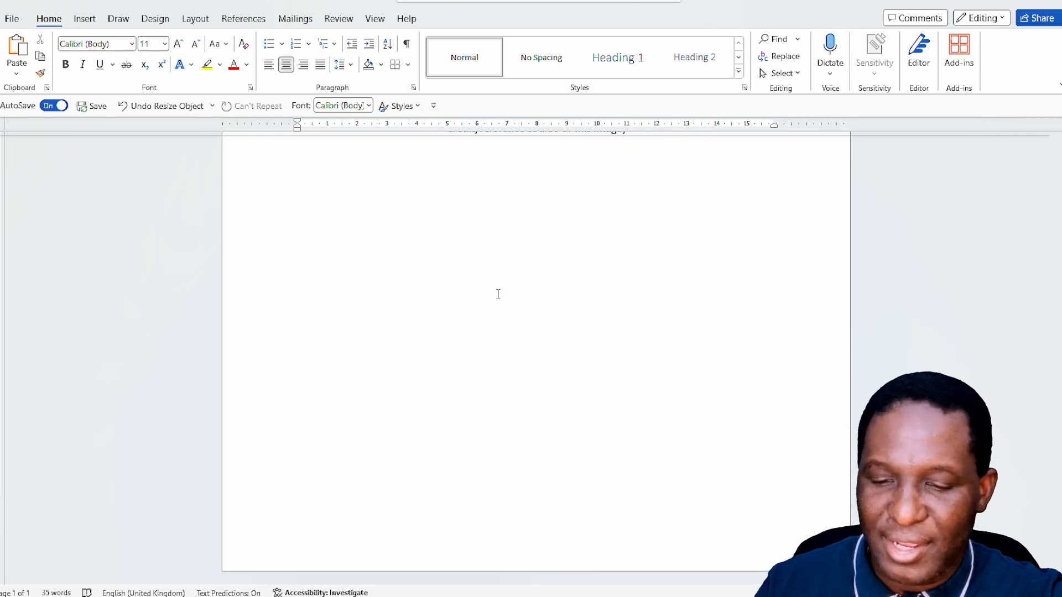
{"action": "left_click", "coordinate": [16, 73]}
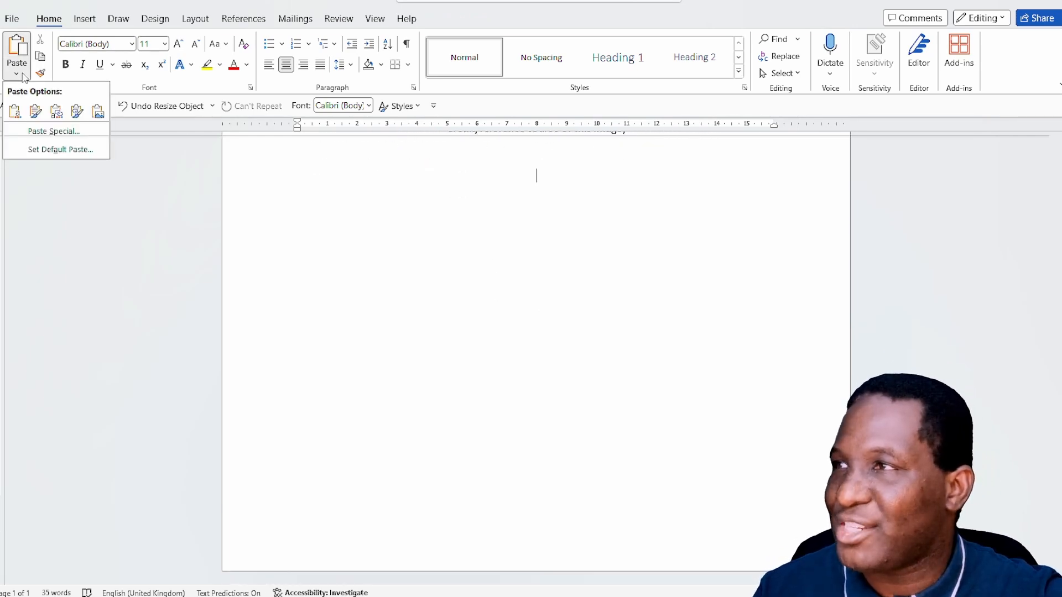
{"action": "left_click", "coordinate": [50, 131]}
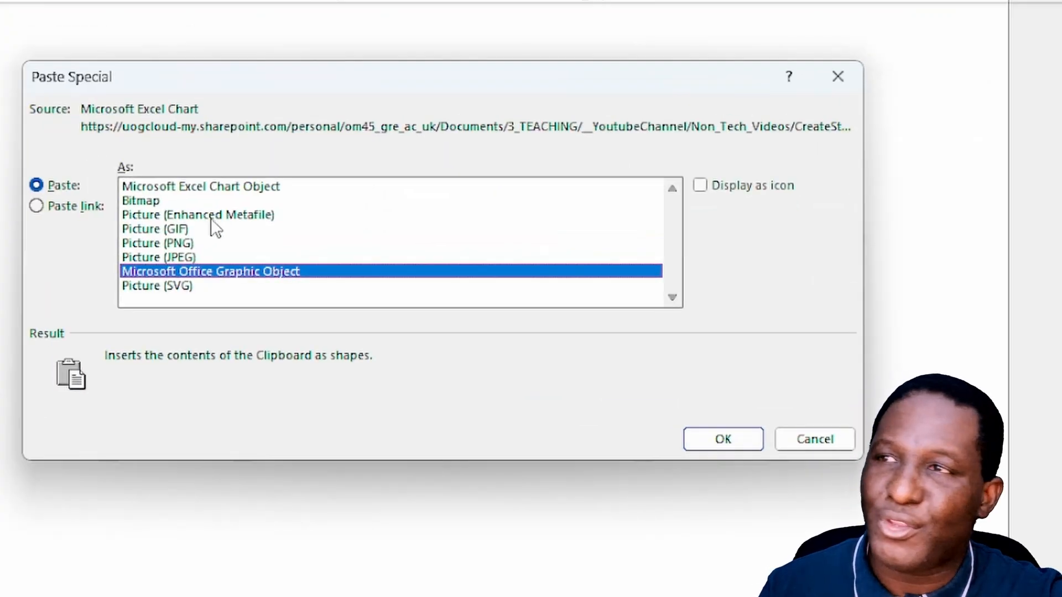
{"action": "left_click", "coordinate": [214, 219]}
{"action": "left_click", "coordinate": [711, 441]}
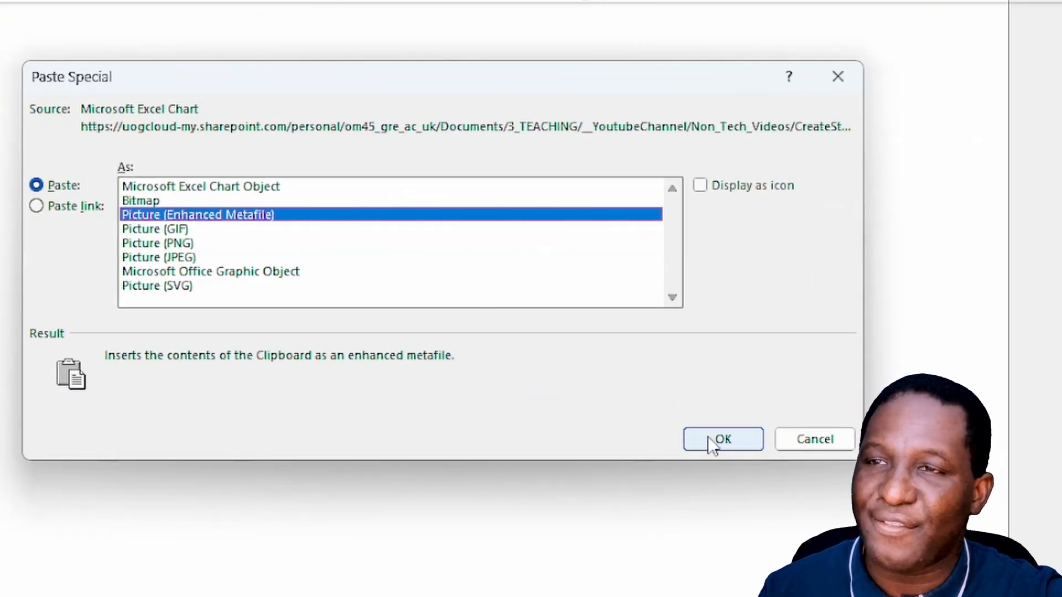
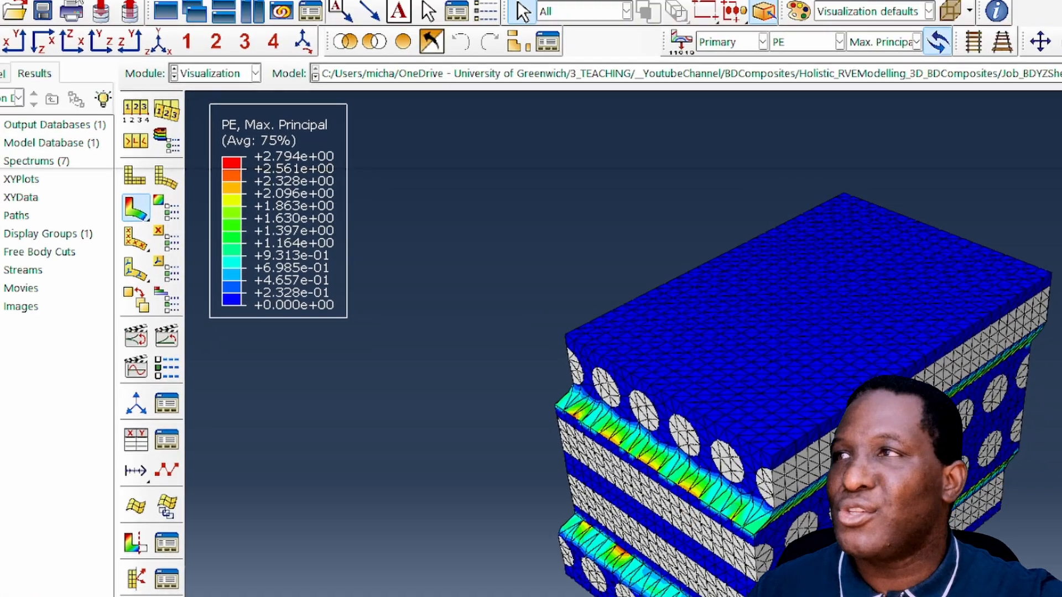
Turn off all viewport annotations of the simulation result except the triad and the legend.
{"action": "left_click", "coordinate": [106, 4]}
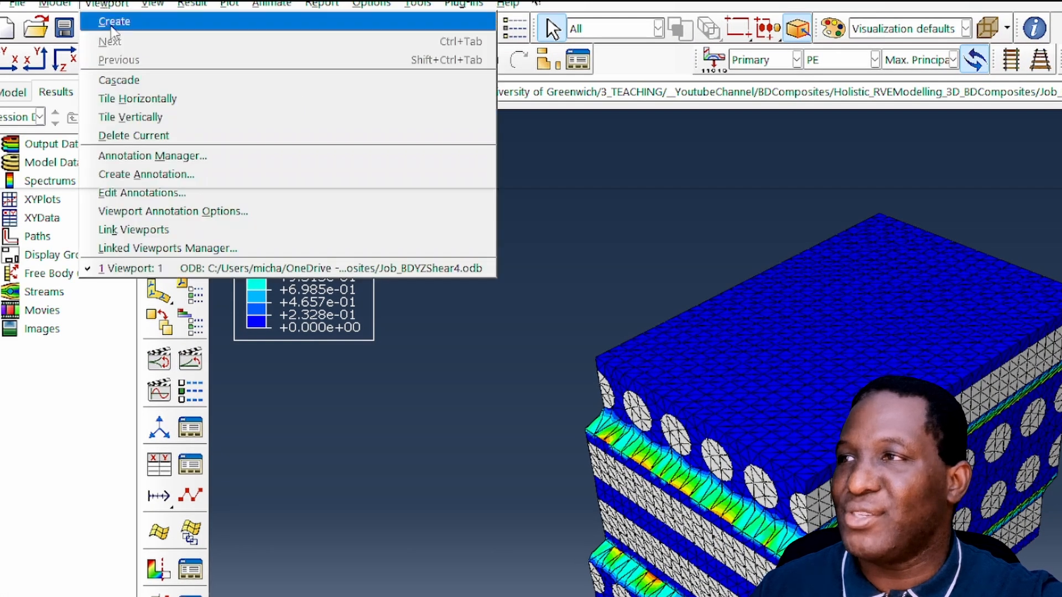
{"action": "left_click", "coordinate": [148, 212]}
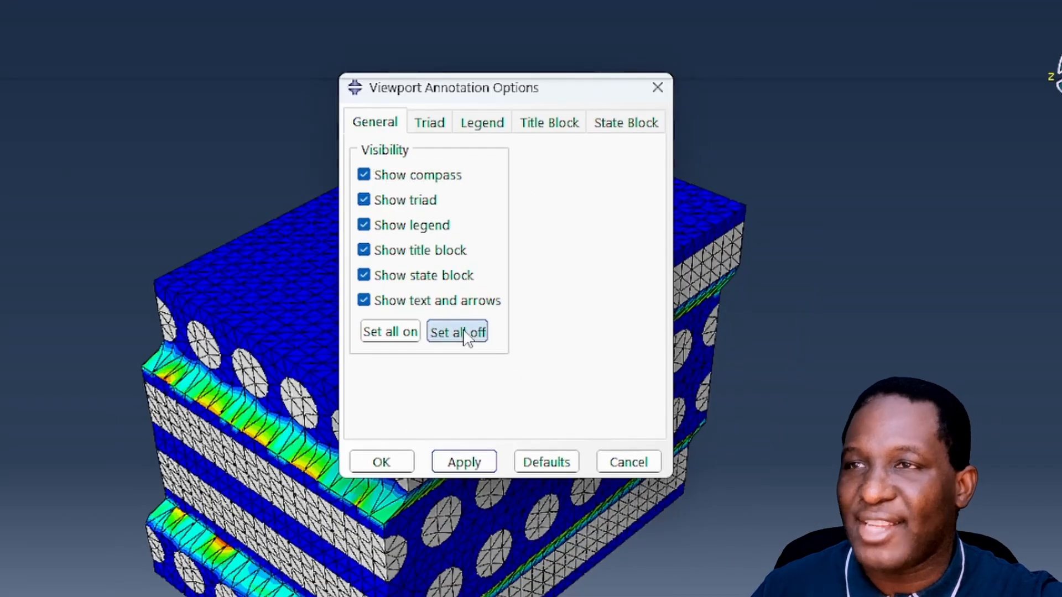
{"action": "left_click", "coordinate": [866, 406]}
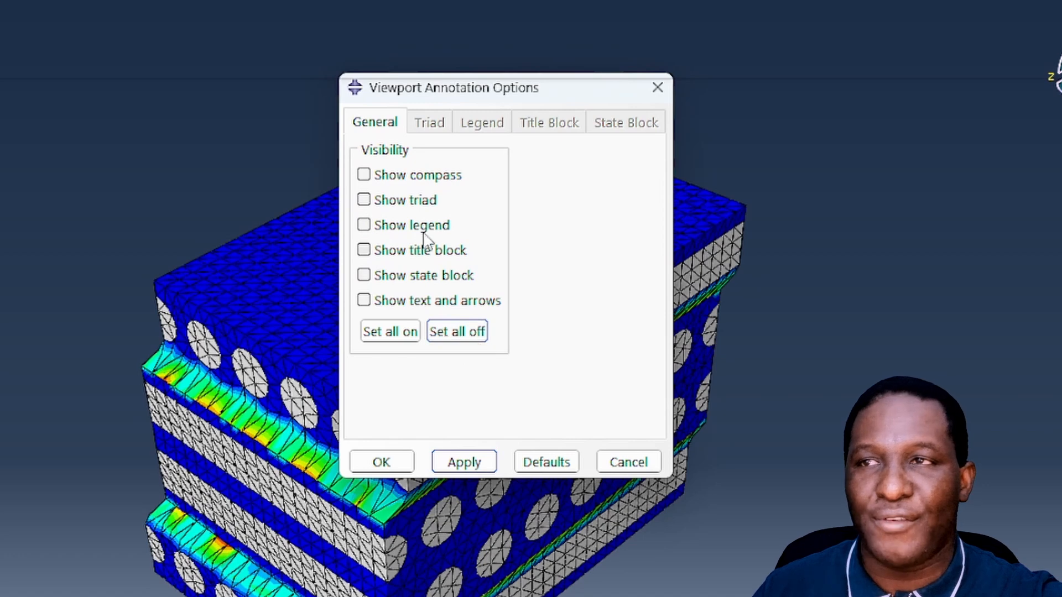
{"action": "left_click", "coordinate": [423, 201]}
{"action": "left_click", "coordinate": [431, 227]}
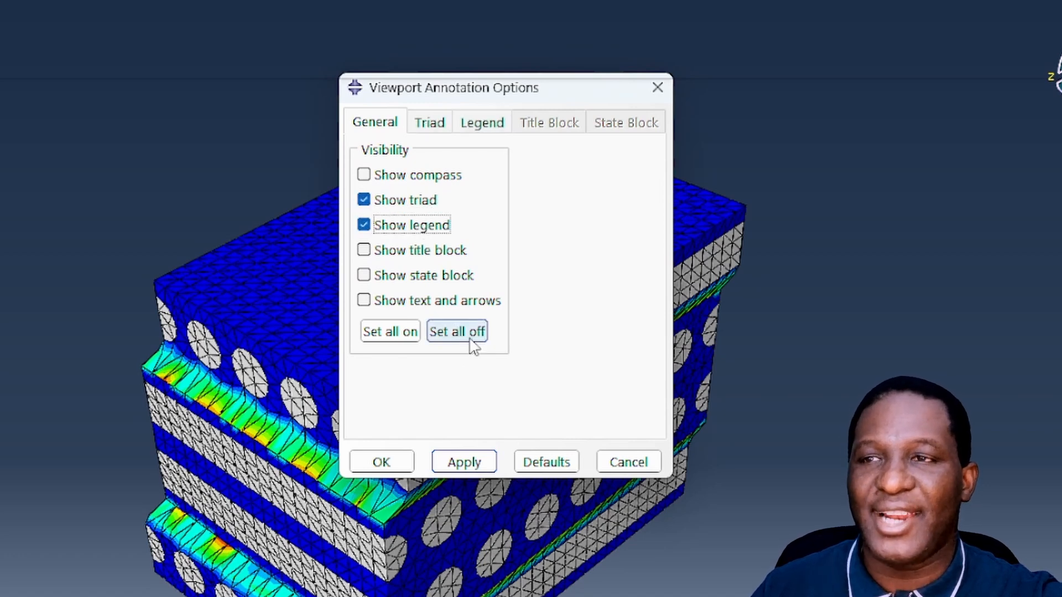
Set the legend text's font size to 20 points and remove the legend's bounding box.
{"action": "left_click", "coordinate": [480, 125]}
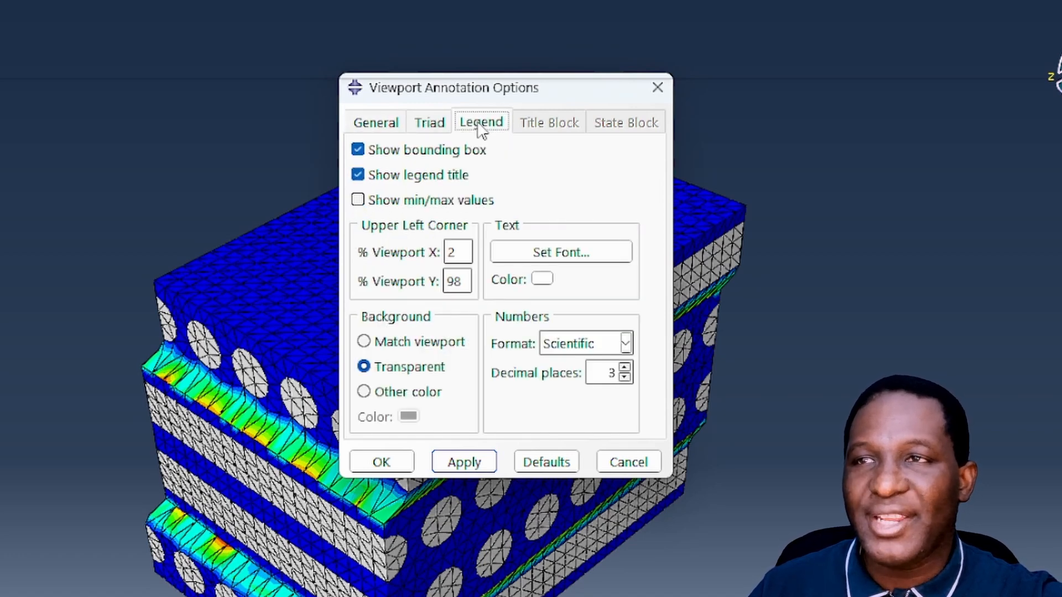
{"action": "left_click", "coordinate": [561, 252]}
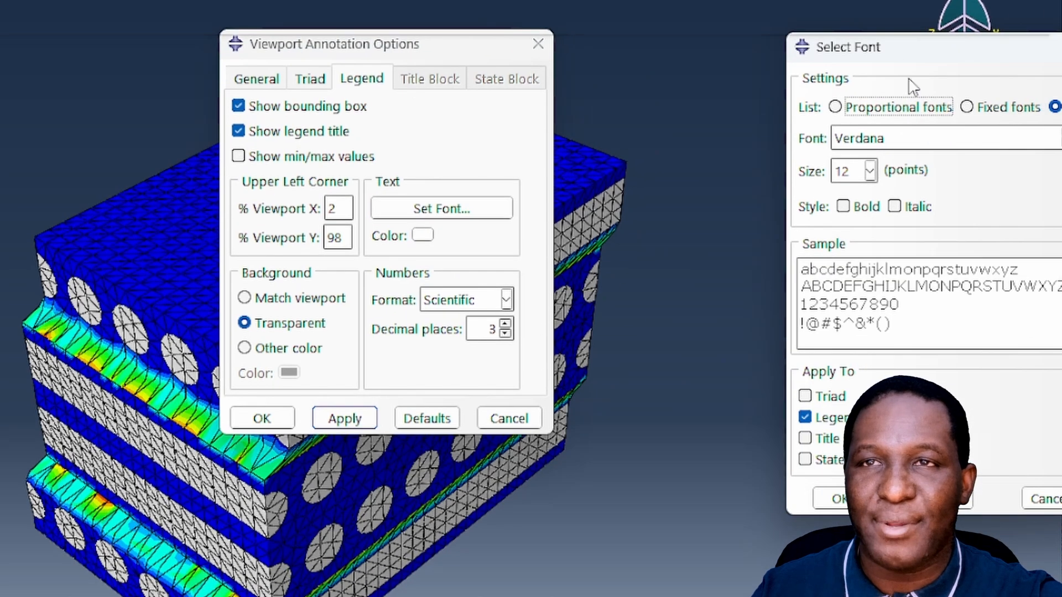
{"action": "left_click_drag", "start_coordinate": [1029, 90], "coordinate": [887, 69]}
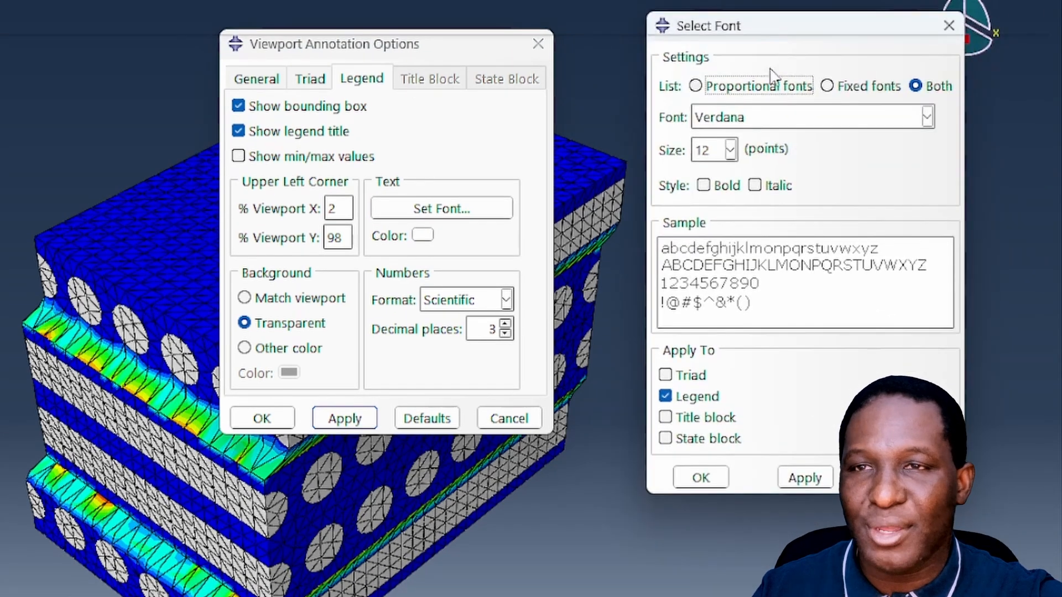
{"action": "left_click", "coordinate": [731, 151]}
{"action": "left_click", "coordinate": [714, 235]}
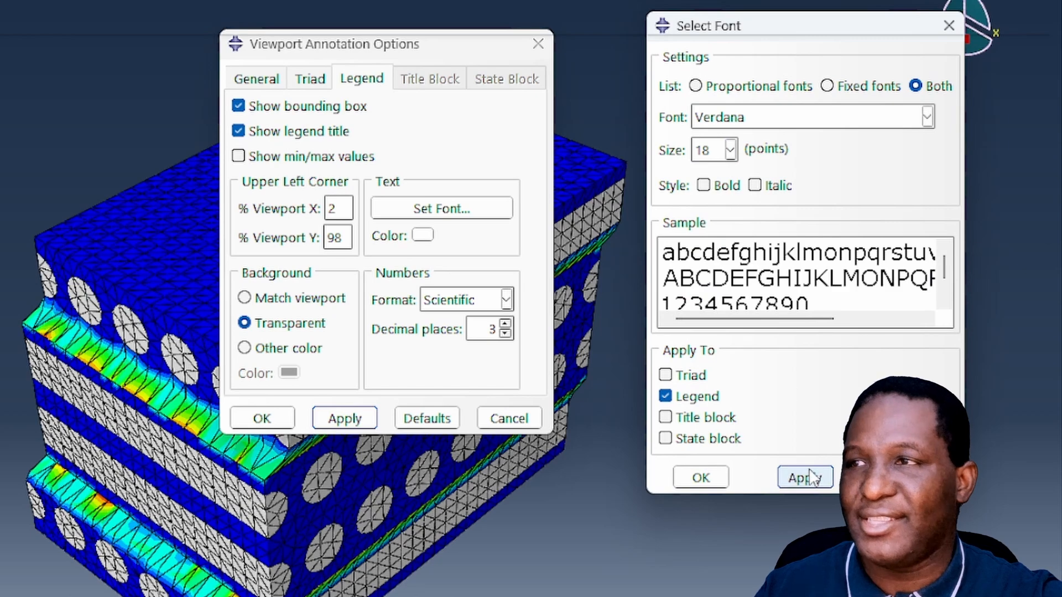
{"action": "left_click", "coordinate": [806, 477]}
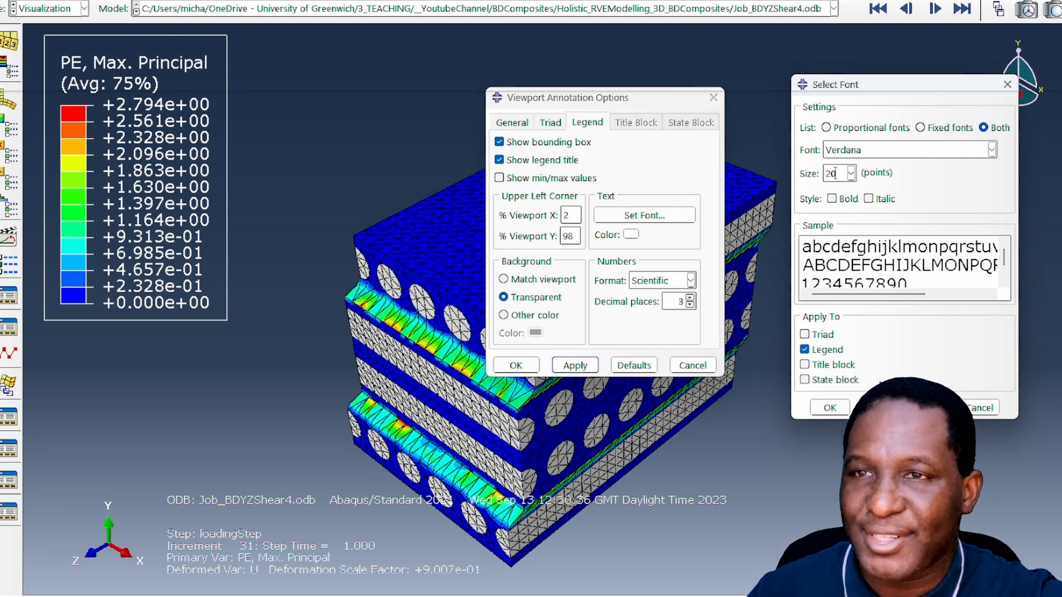
{"action": "left_click", "coordinate": [905, 408]}
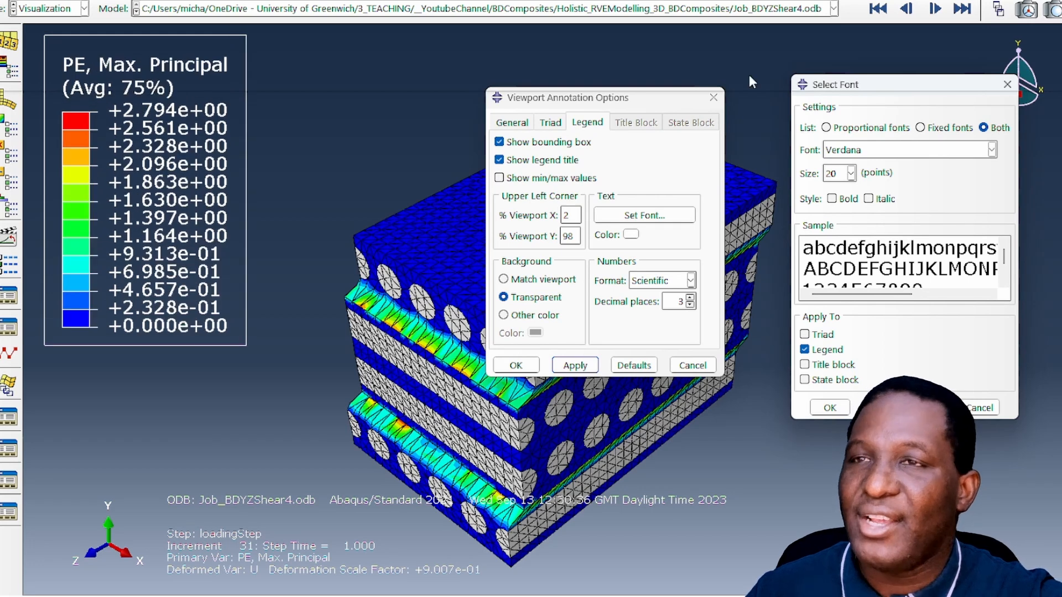
{"action": "left_click", "coordinate": [829, 407]}
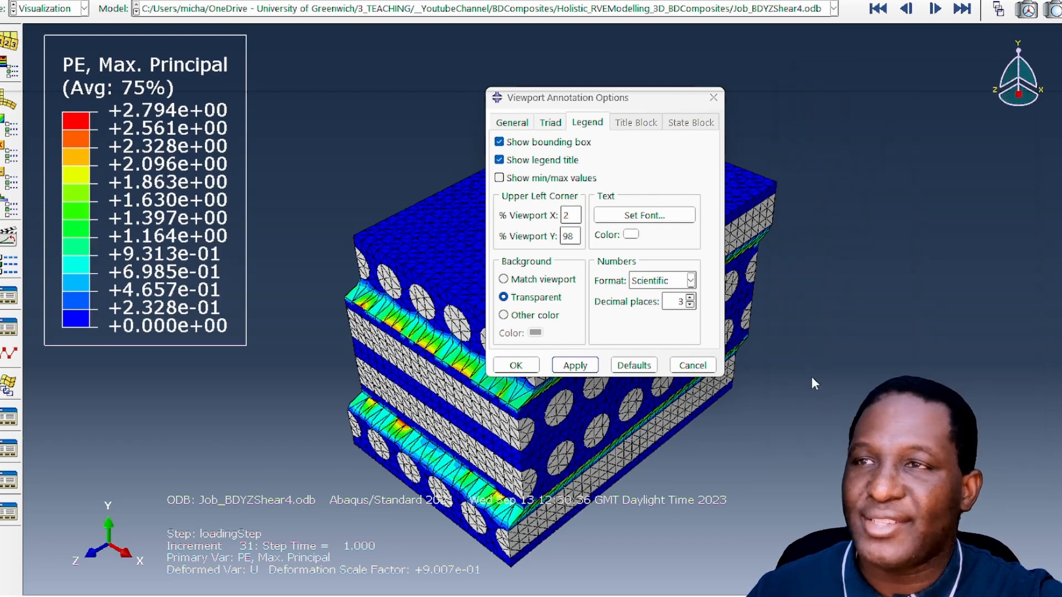
{"action": "left_click", "coordinate": [567, 144]}
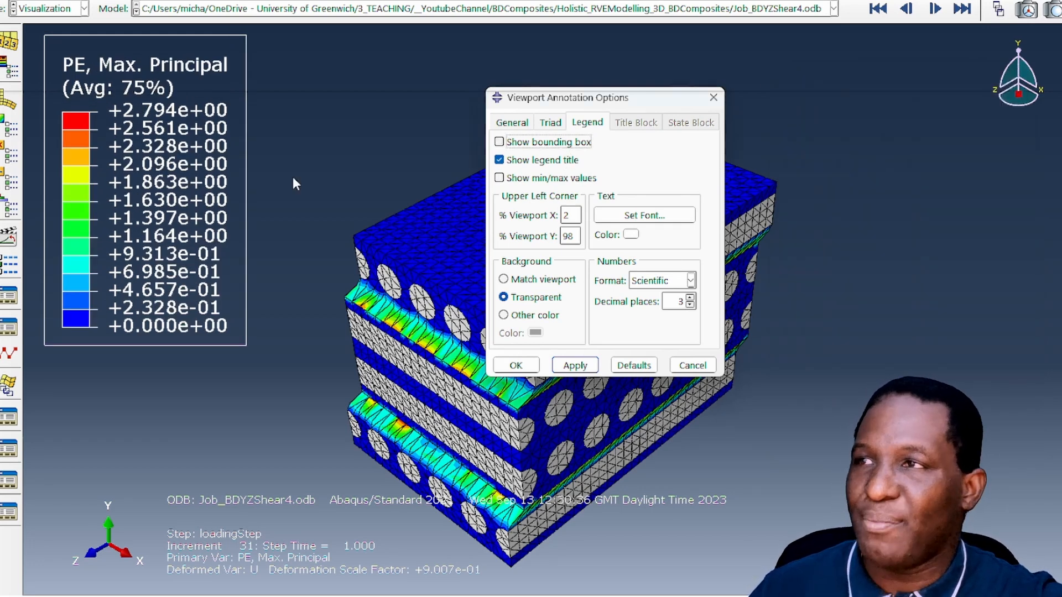
{"action": "left_click", "coordinate": [575, 365]}
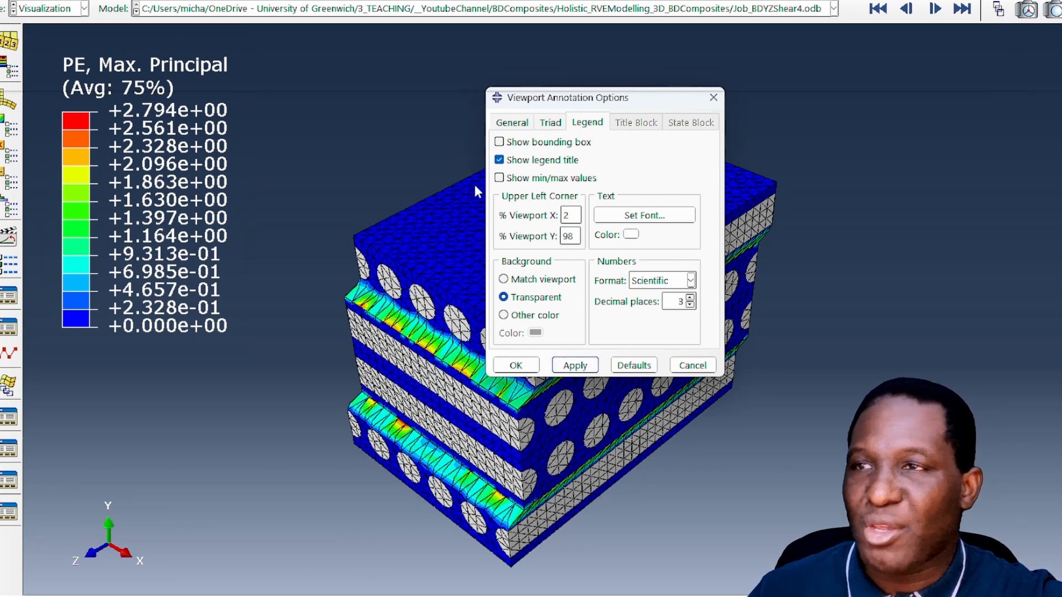
Try showing the min/max values below the contour legend.
{"action": "left_click", "coordinate": [499, 178]}
{"action": "left_click", "coordinate": [581, 366]}
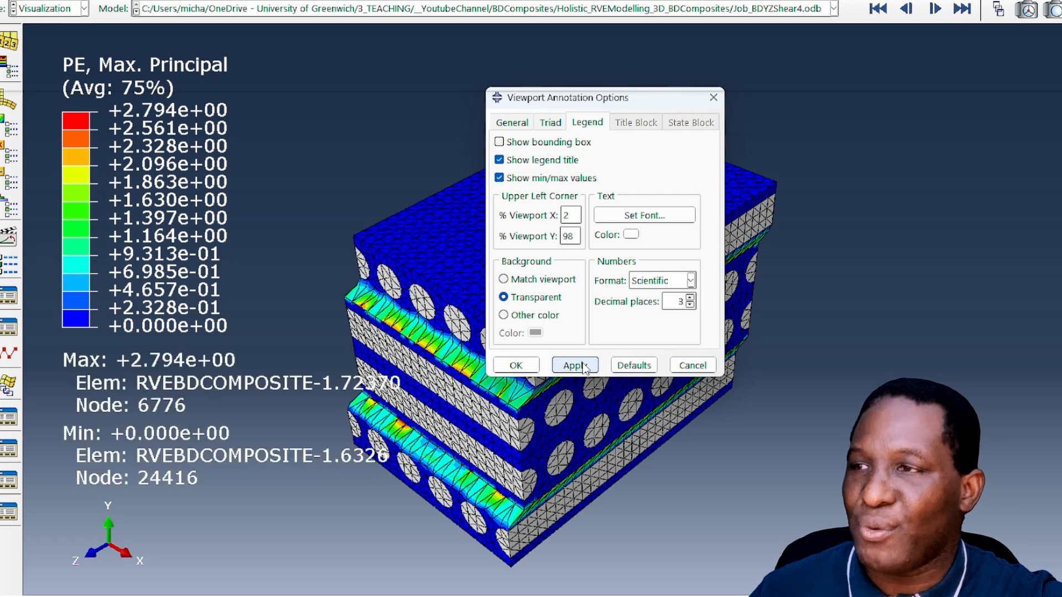
{"action": "left_click", "coordinate": [530, 178]}
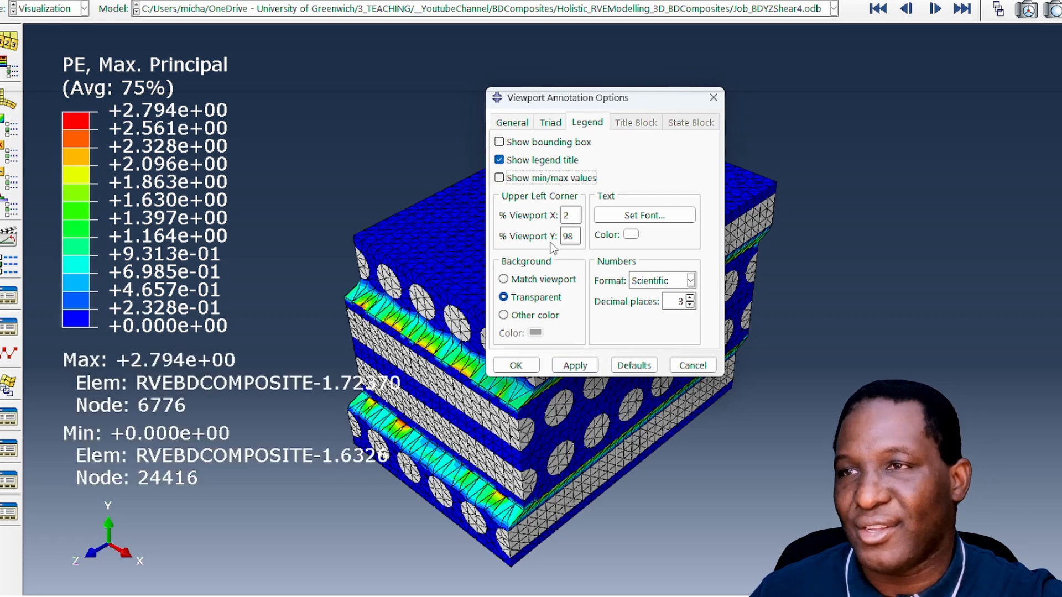
{"action": "left_click", "coordinate": [578, 366]}
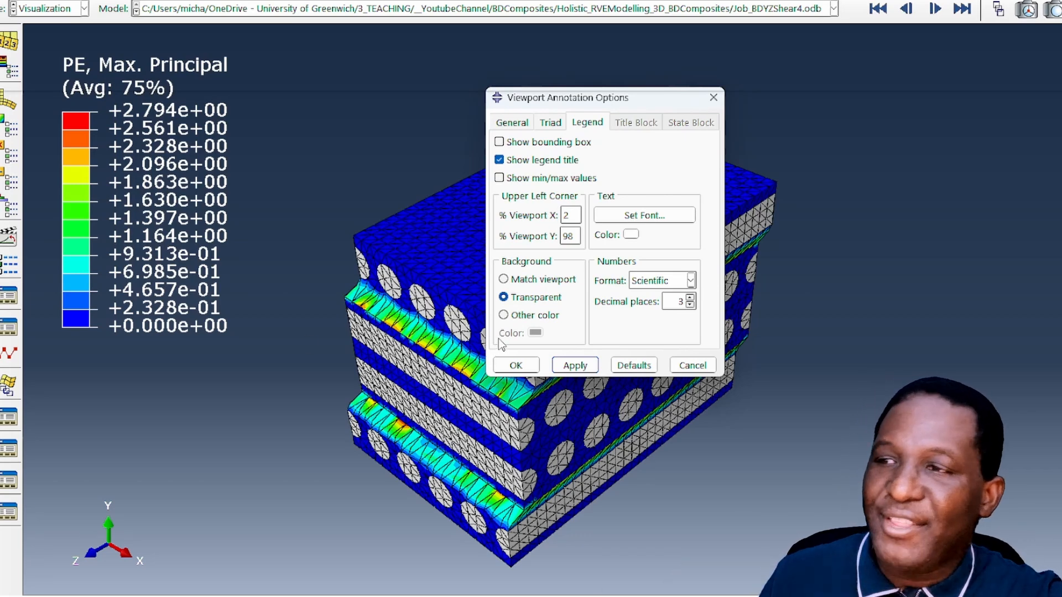
Set the font size of the triad labels to 20 points.
{"action": "left_click", "coordinate": [551, 124]}
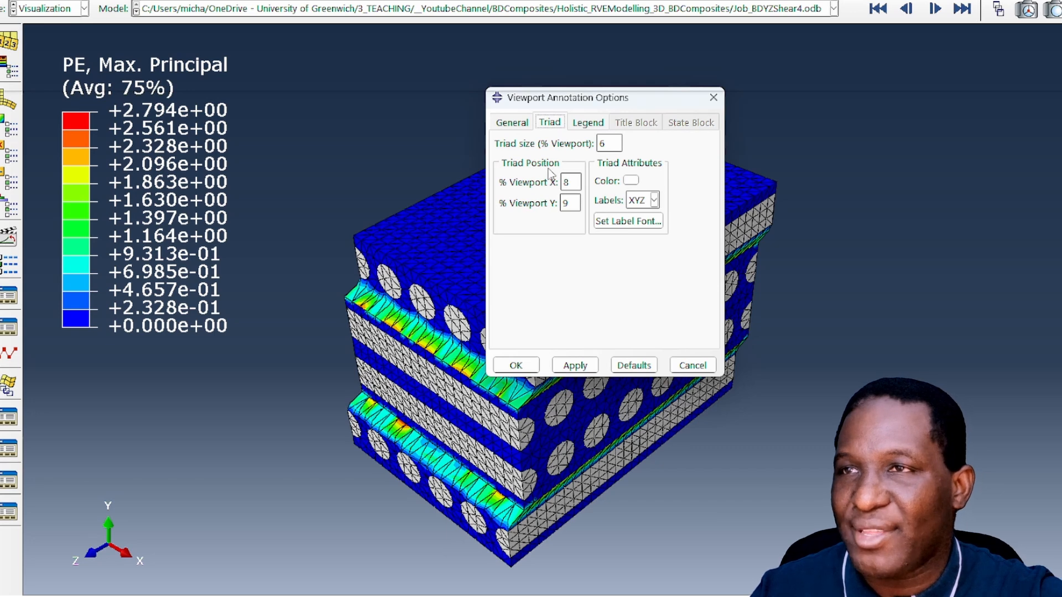
{"action": "left_click", "coordinate": [648, 222]}
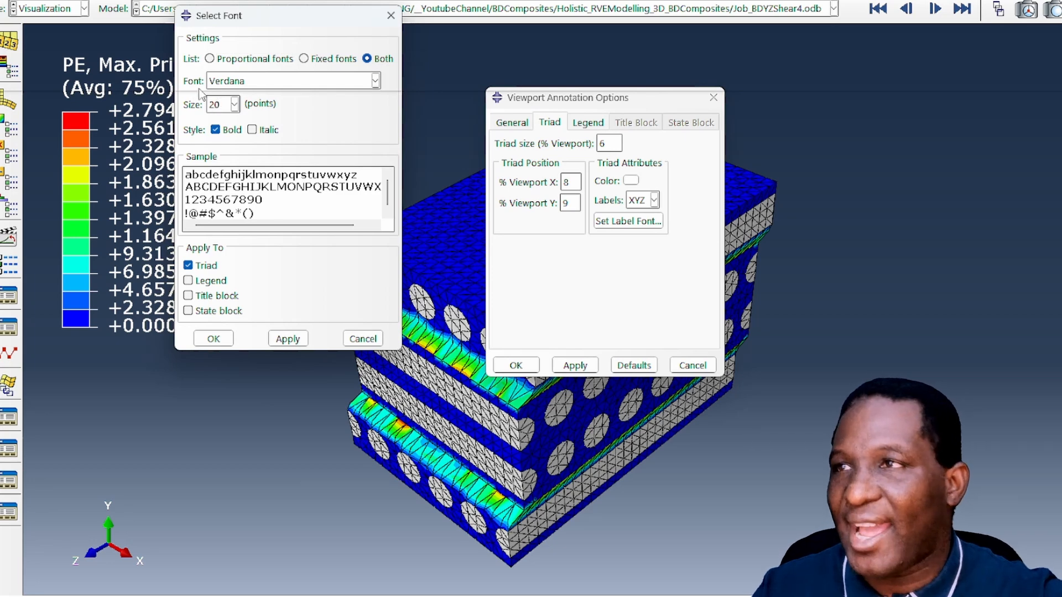
{"action": "left_click", "coordinate": [290, 340]}
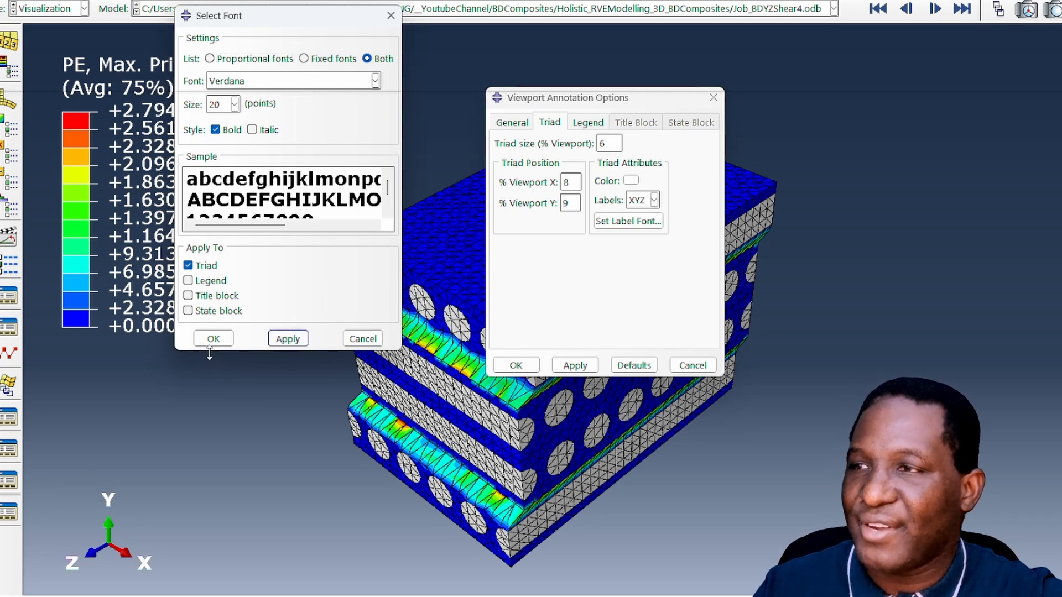
{"action": "left_click", "coordinate": [223, 342]}
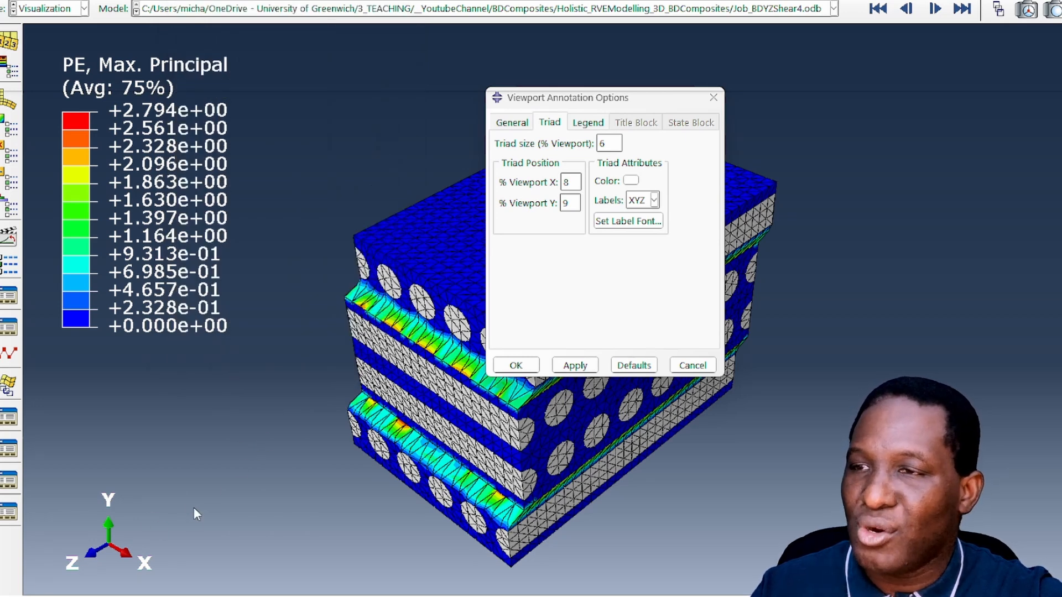
Place the triad at 20% viewport X and 20% viewport Y, and accept the annotation options.
{"action": "left_click_drag", "start_coordinate": [577, 181], "coordinate": [557, 184]}
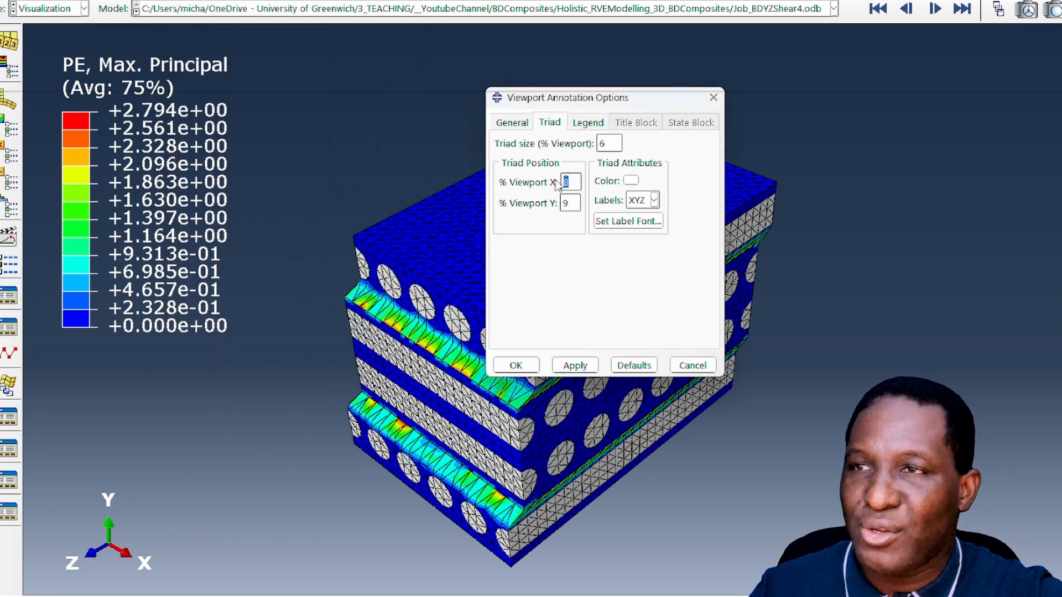
{"action": "type", "text": "20"}
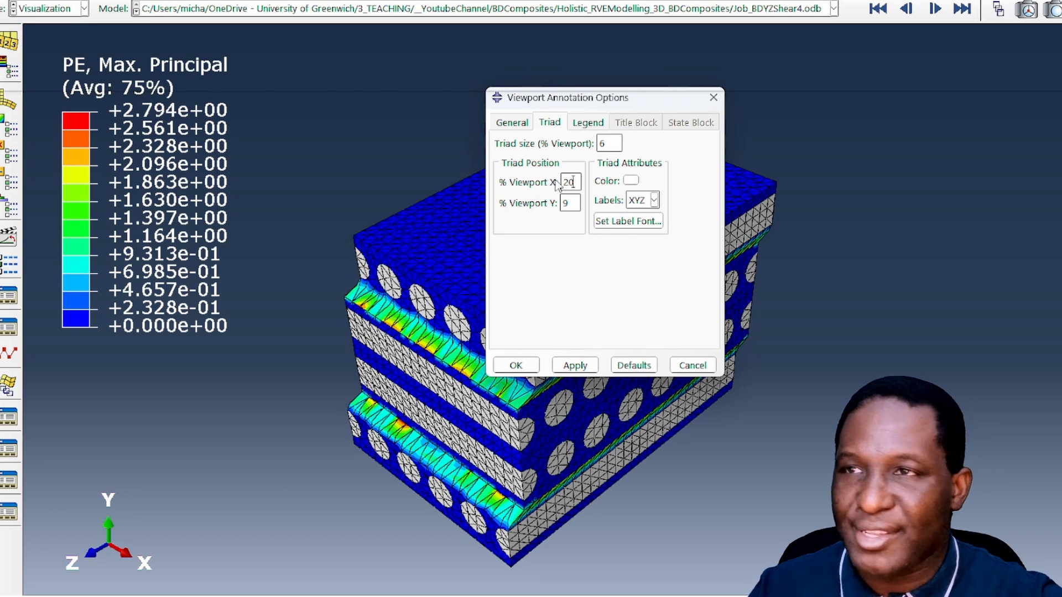
{"action": "left_click", "coordinate": [585, 372]}
{"action": "left_click_drag", "start_coordinate": [575, 203], "coordinate": [551, 208]}
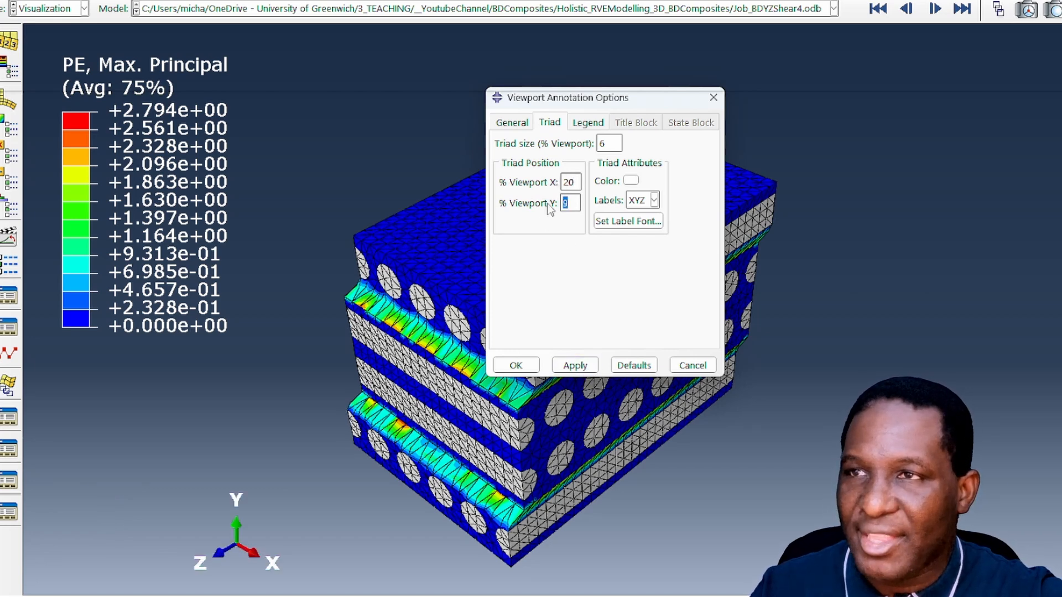
{"action": "type", "text": "15"}
{"action": "left_click", "coordinate": [575, 366]}
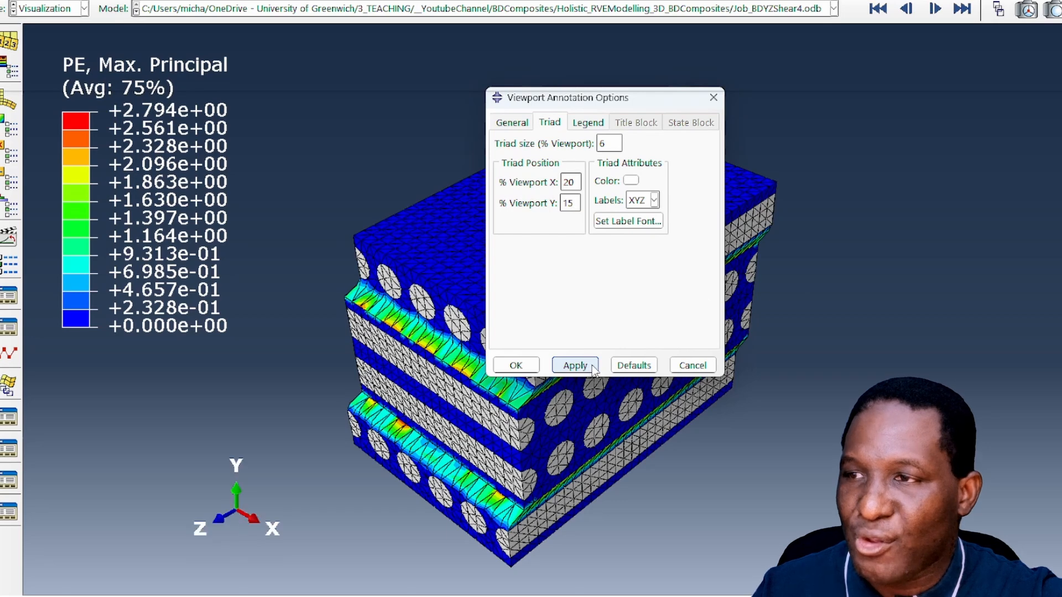
{"action": "left_click_drag", "start_coordinate": [576, 204], "coordinate": [551, 206]}
{"action": "type", "text": "20"}
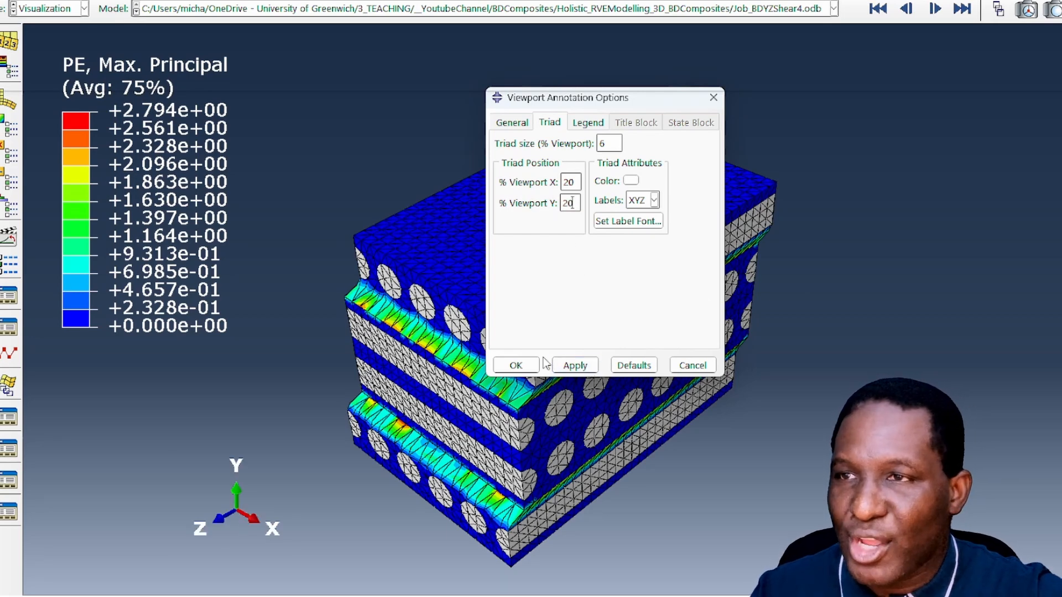
{"action": "left_click", "coordinate": [575, 365]}
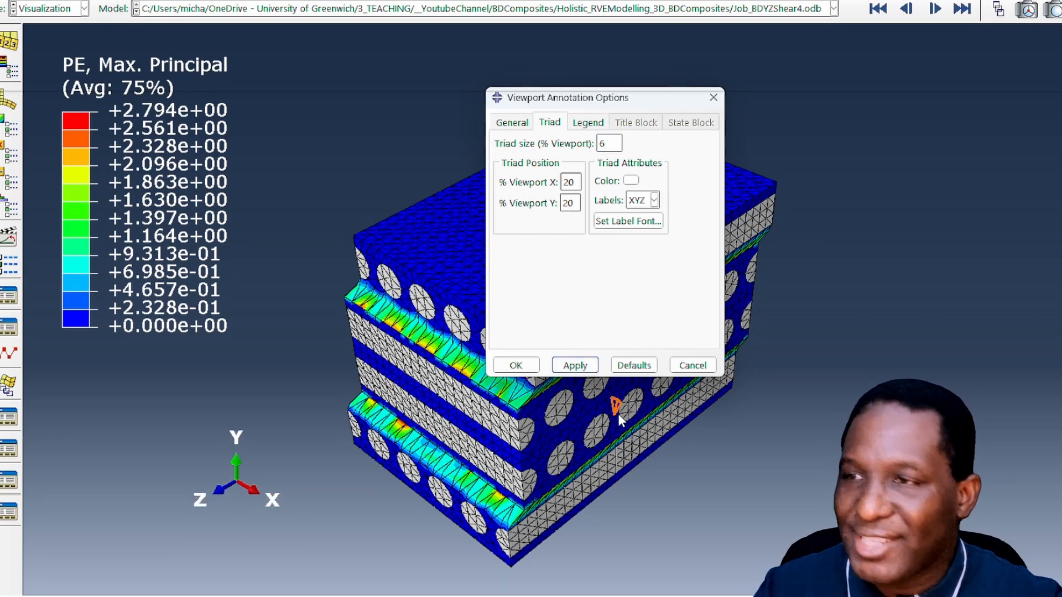
{"action": "left_click", "coordinate": [516, 366]}
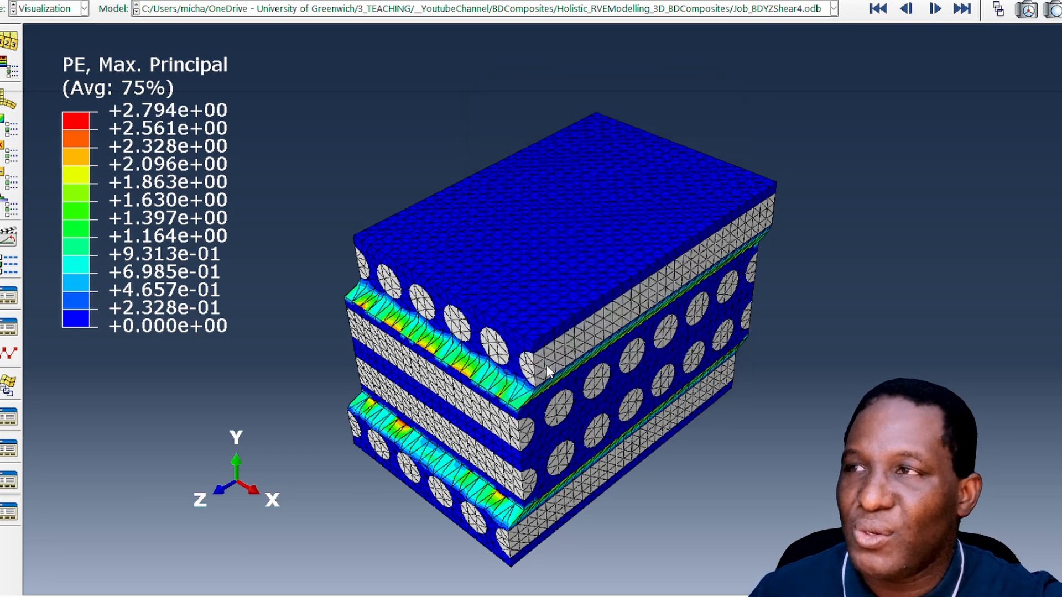
Enlarge the model in the viewport, capture it with its legend and triad in the Snipping Tool, and copy the snip.
{"action": "scroll", "coordinate": [534, 516], "scroll_direction": "down", "scroll_amount": 2}
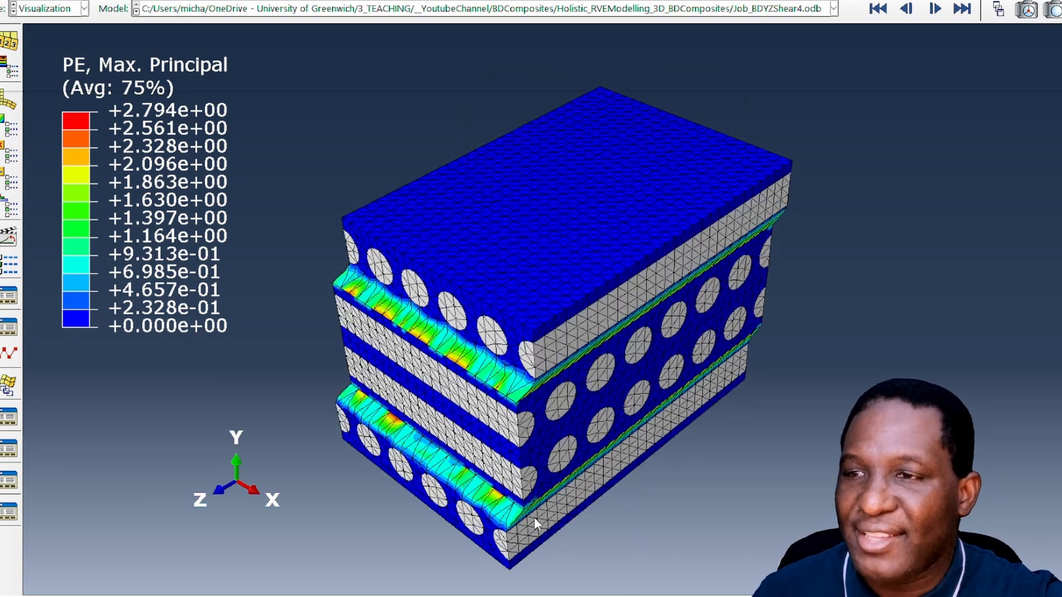
{"action": "scroll", "coordinate": [534, 517], "scroll_direction": "down", "scroll_amount": 2}
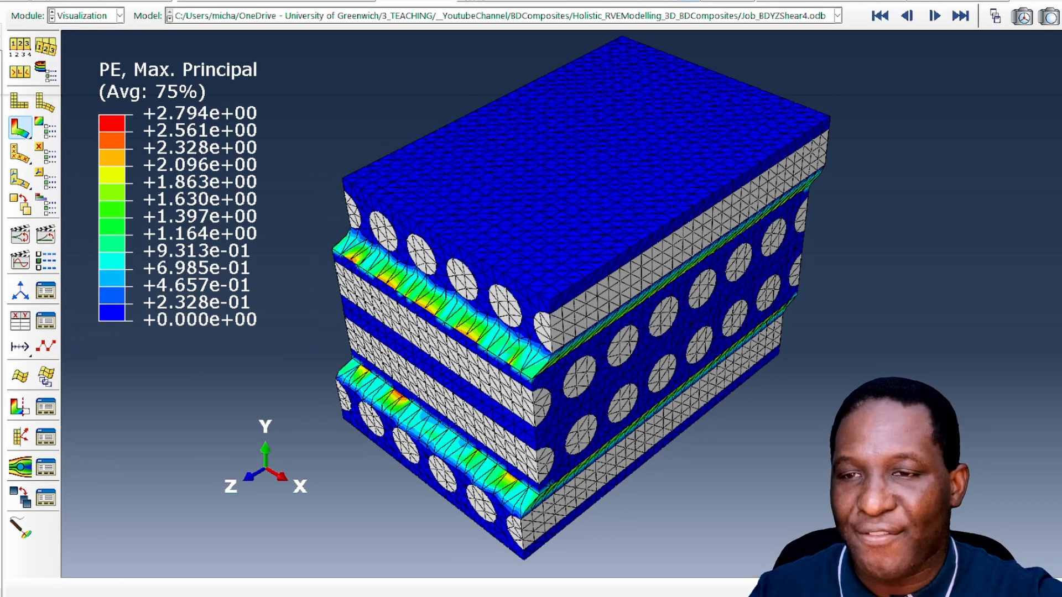
{"action": "key", "text": "alt+Tab"}
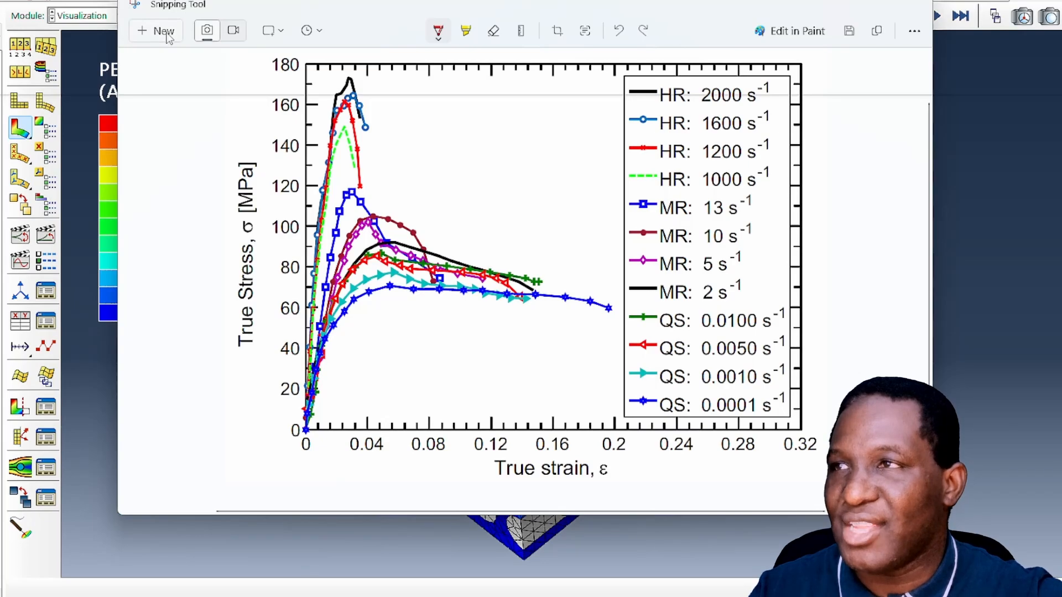
{"action": "left_click", "coordinate": [162, 32]}
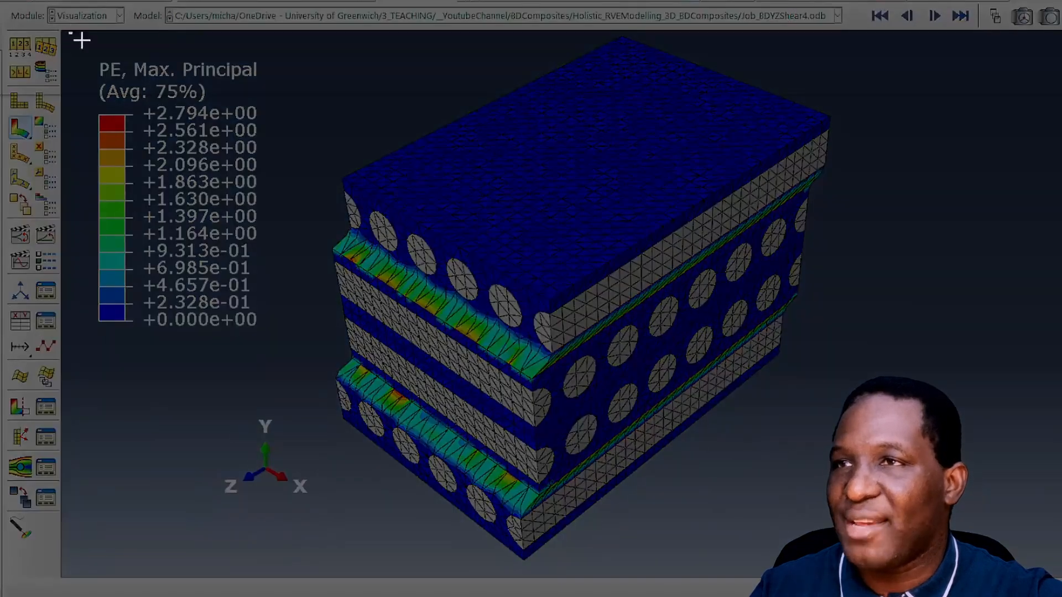
{"action": "left_click_drag", "start_coordinate": [69, 33], "coordinate": [831, 566]}
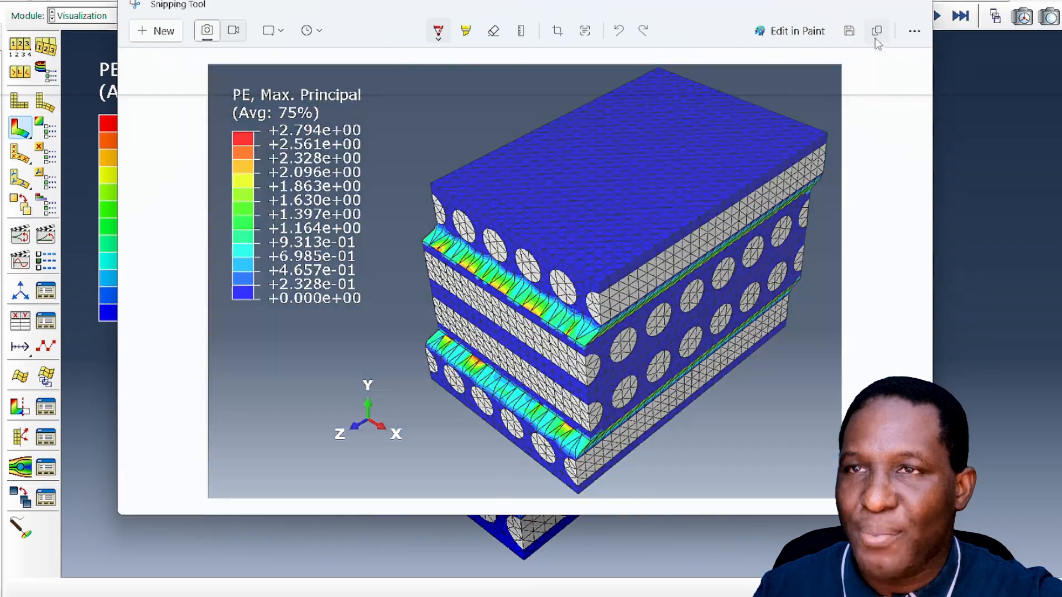
{"action": "left_click", "coordinate": [876, 30]}
Switch to PowerPoint, paste the captured contour plot onto the blank slide, and nudge it slightly to the right.
{"action": "left_click", "coordinate": [642, 596]}
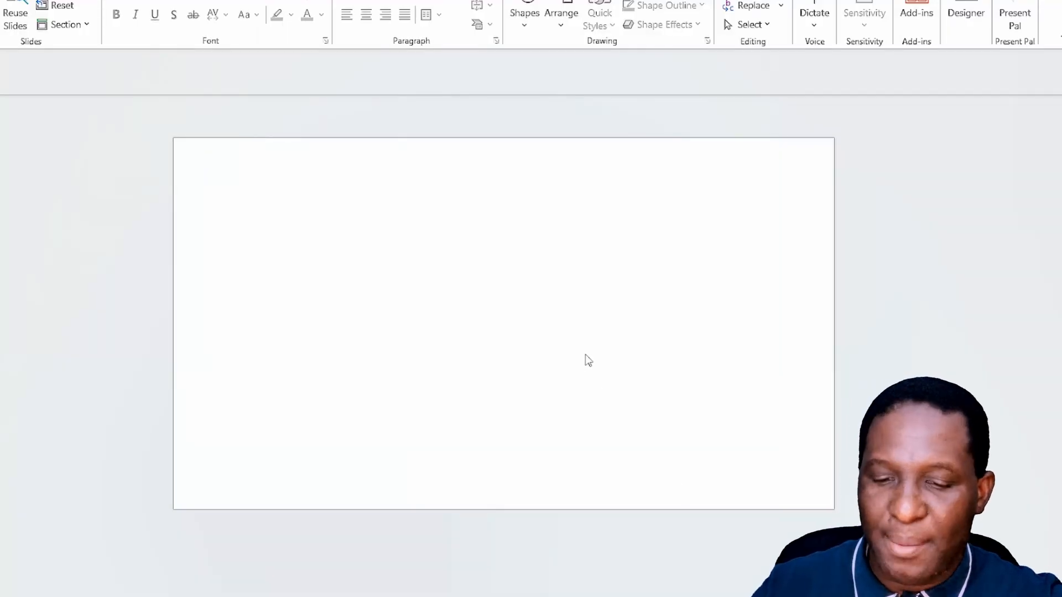
{"action": "key", "text": "ctrl+v"}
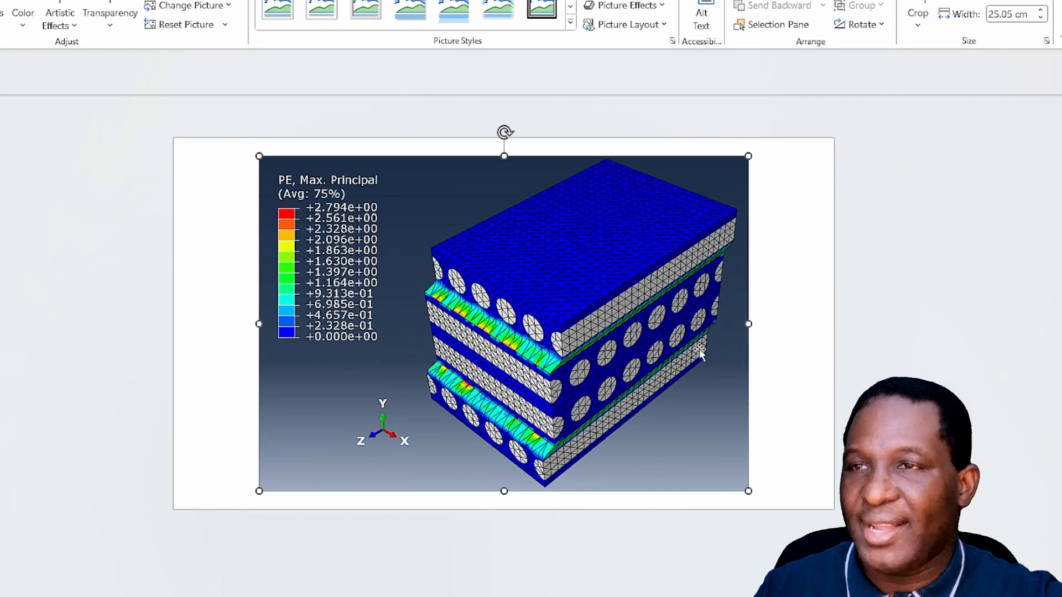
{"action": "left_click", "coordinate": [770, 342]}
{"action": "left_click_drag", "start_coordinate": [717, 371], "coordinate": [723, 371]}
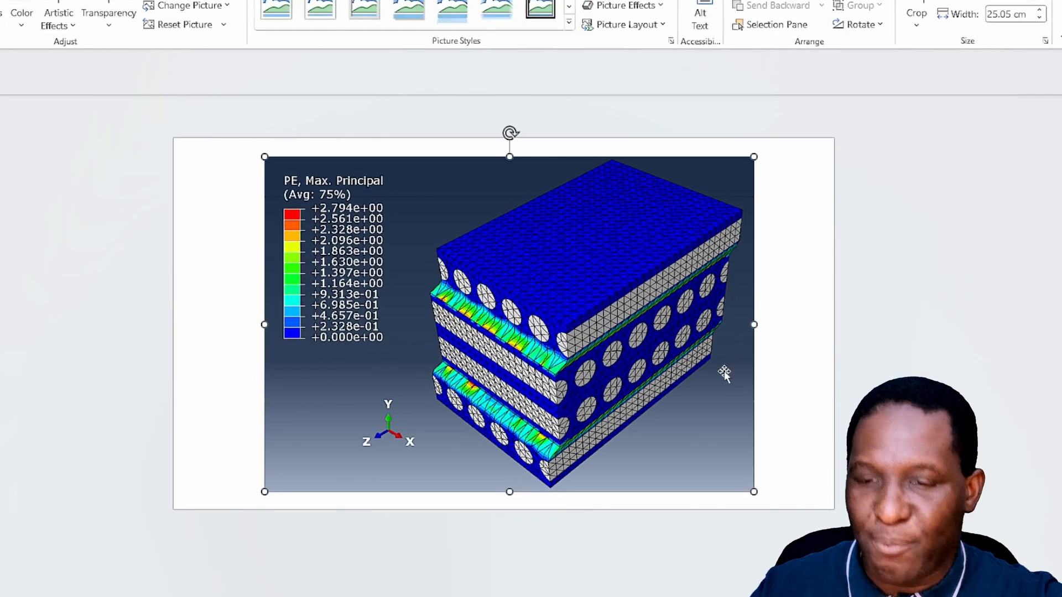
Switch to the Word document and paste the copied contour plot as a Picture (Enhanced Metafile).
{"action": "key", "text": "alt+Tab"}
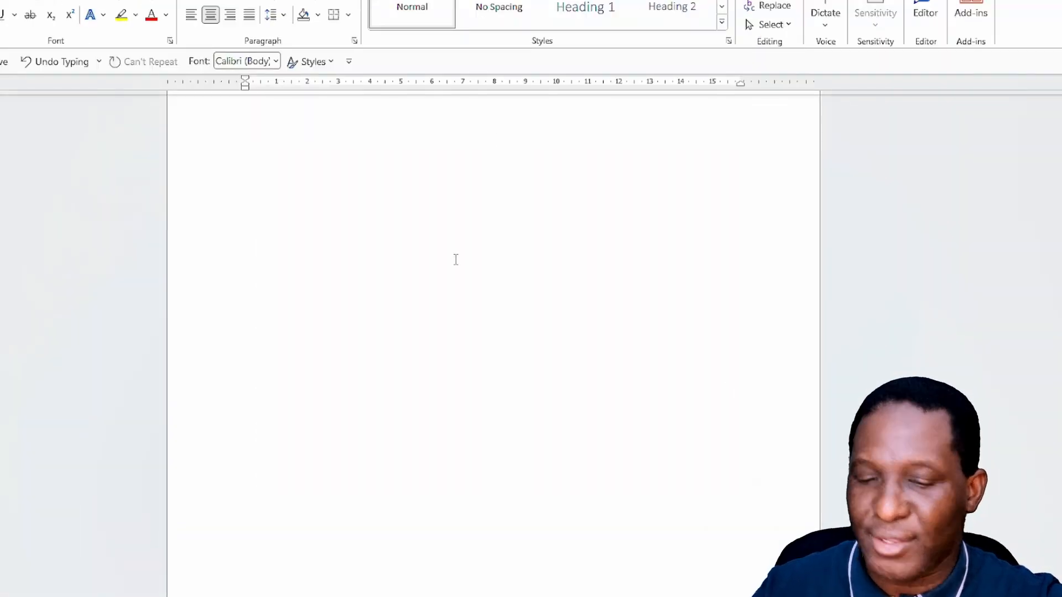
{"action": "key", "text": "ctrl+alt+v"}
{"action": "left_click", "coordinate": [340, 221]}
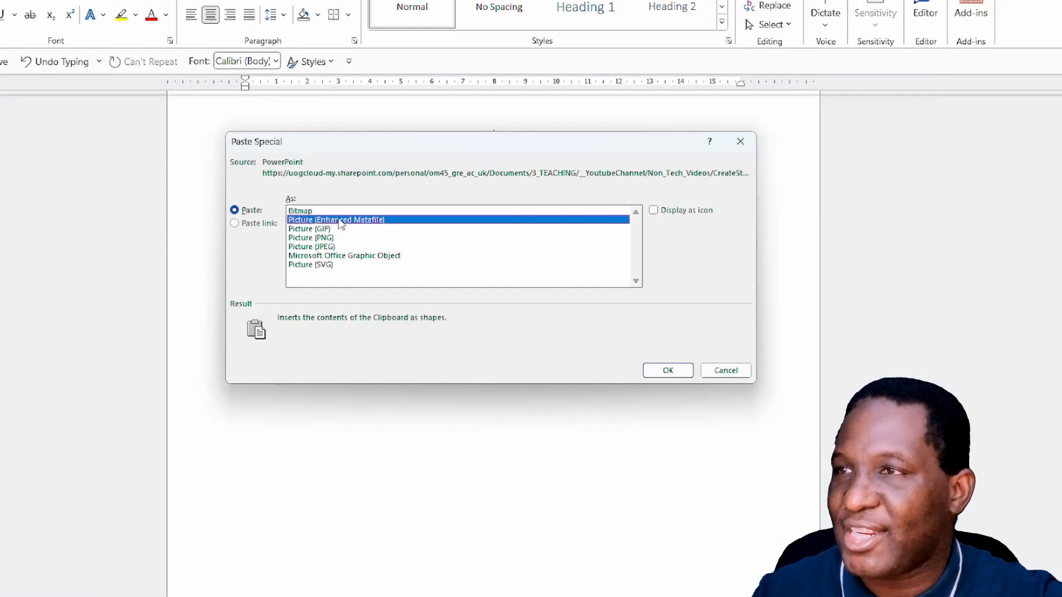
{"action": "left_click", "coordinate": [668, 371]}
{"action": "left_click", "coordinate": [709, 445]}
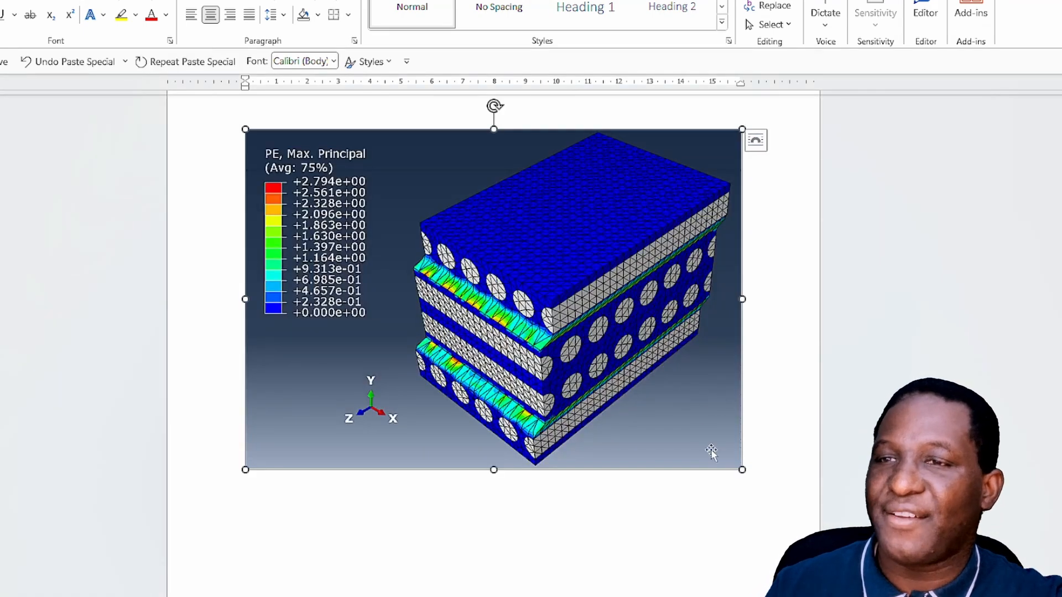
Try the pasted contour plot at a smaller size, then enlarge it again to nearly the full text width.
{"action": "left_click_drag", "start_coordinate": [742, 469], "coordinate": [674, 376]}
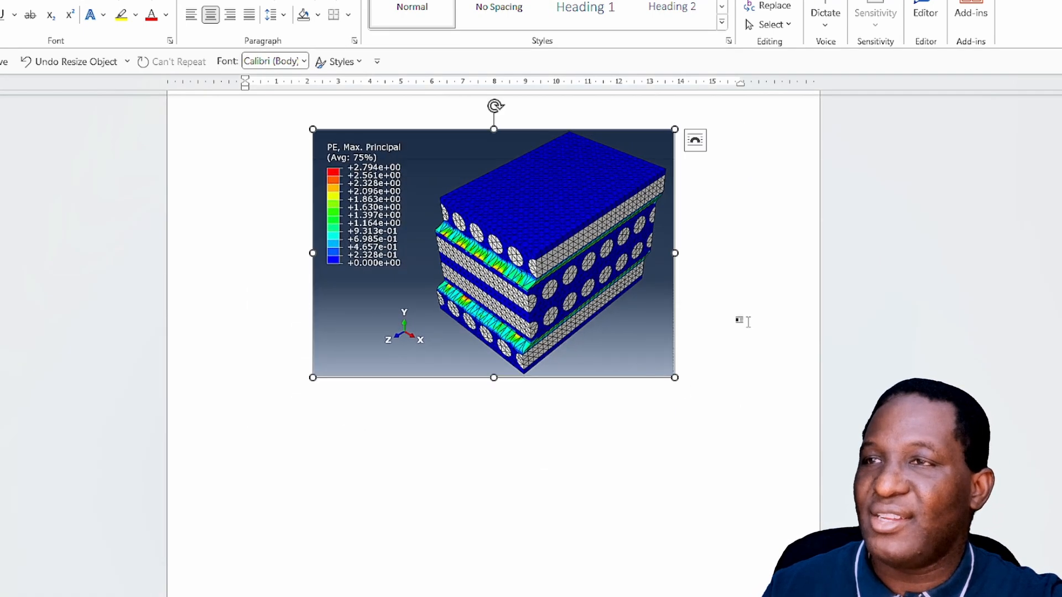
{"action": "left_click", "coordinate": [775, 316]}
{"action": "scroll", "coordinate": [780, 314], "scroll_direction": "up", "scroll_amount": 4}
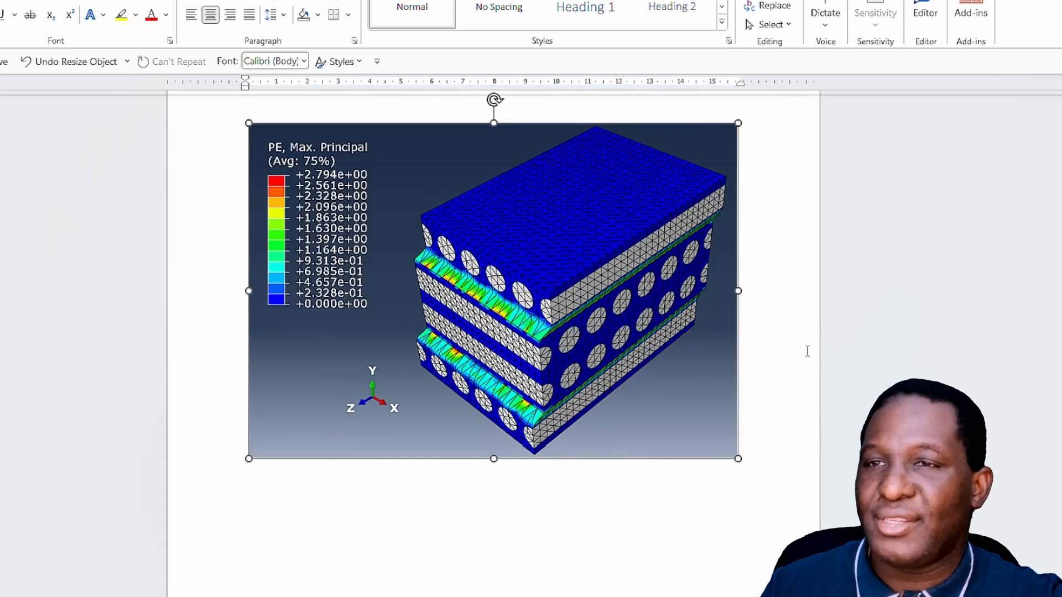
{"action": "left_click", "coordinate": [808, 351]}
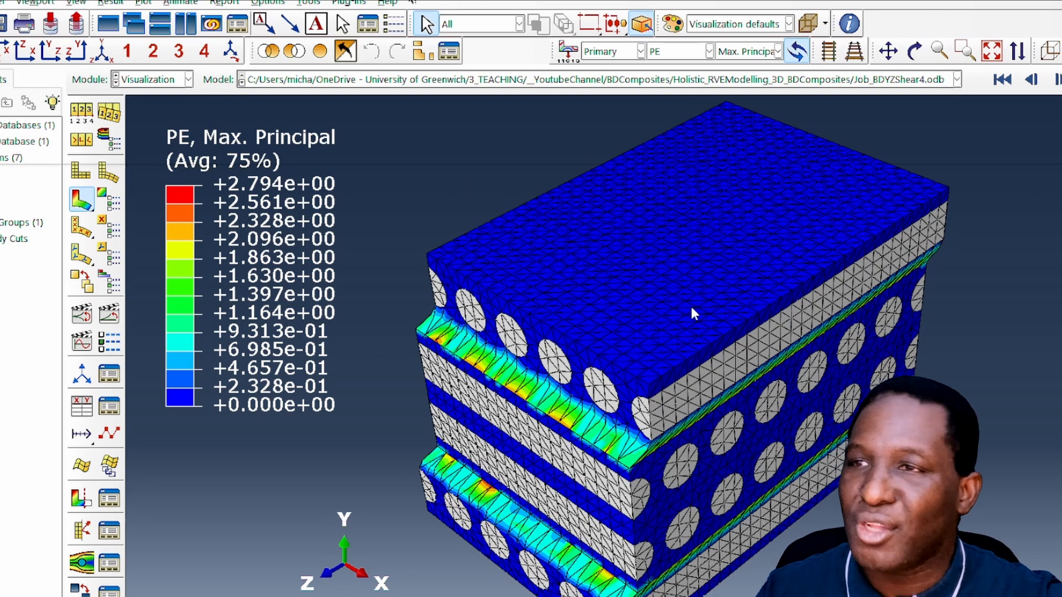
In Abaqus, set the common plot options to show only feature edges on the contour plot, and accept them.
{"action": "left_click", "coordinate": [308, 3]}
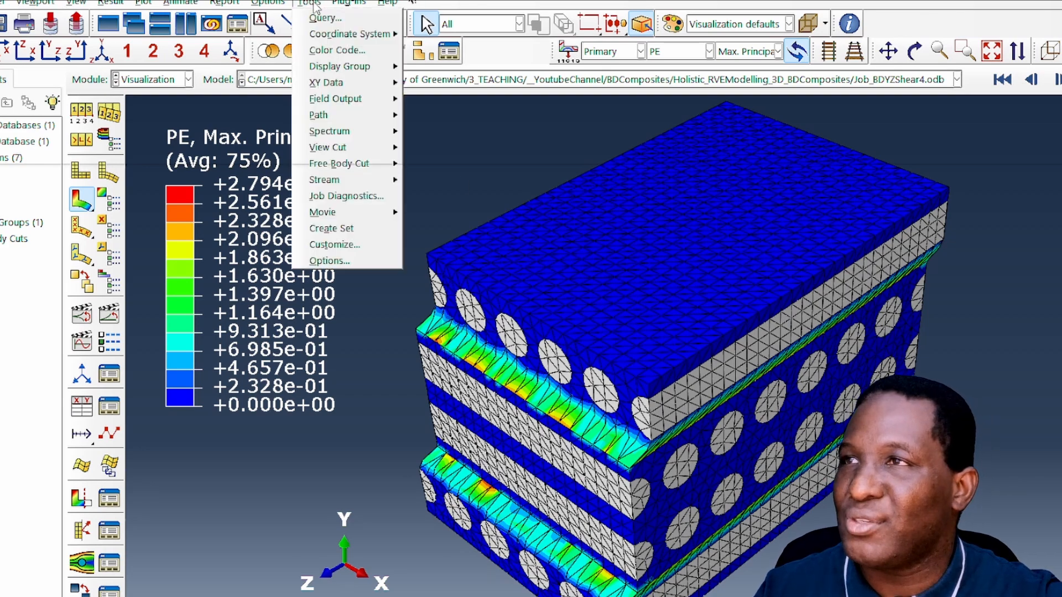
{"action": "left_click", "coordinate": [286, 18]}
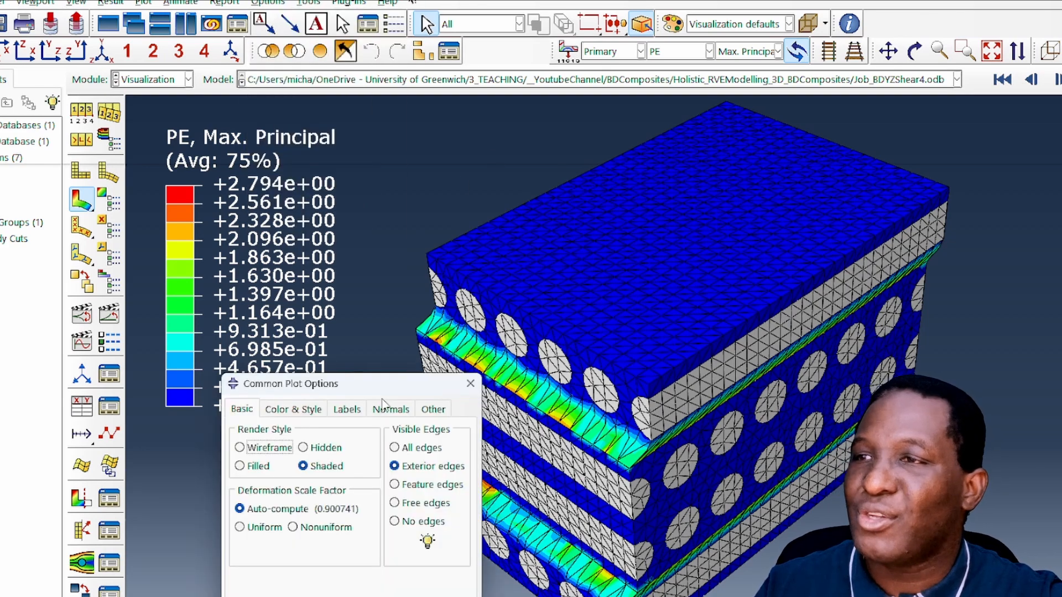
{"action": "left_click_drag", "start_coordinate": [396, 385], "coordinate": [346, 234]}
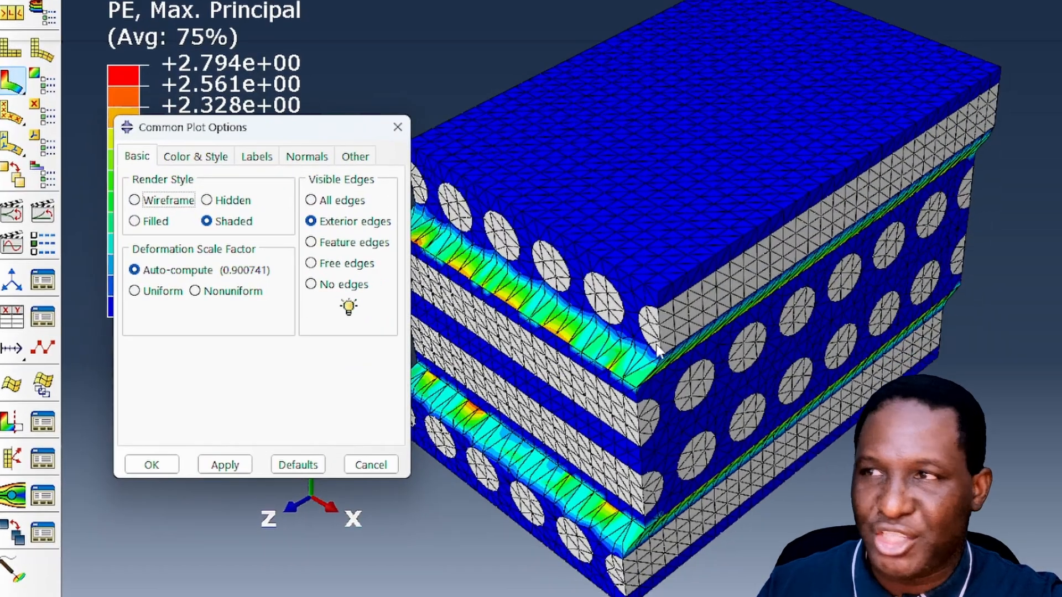
{"action": "left_click", "coordinate": [347, 223]}
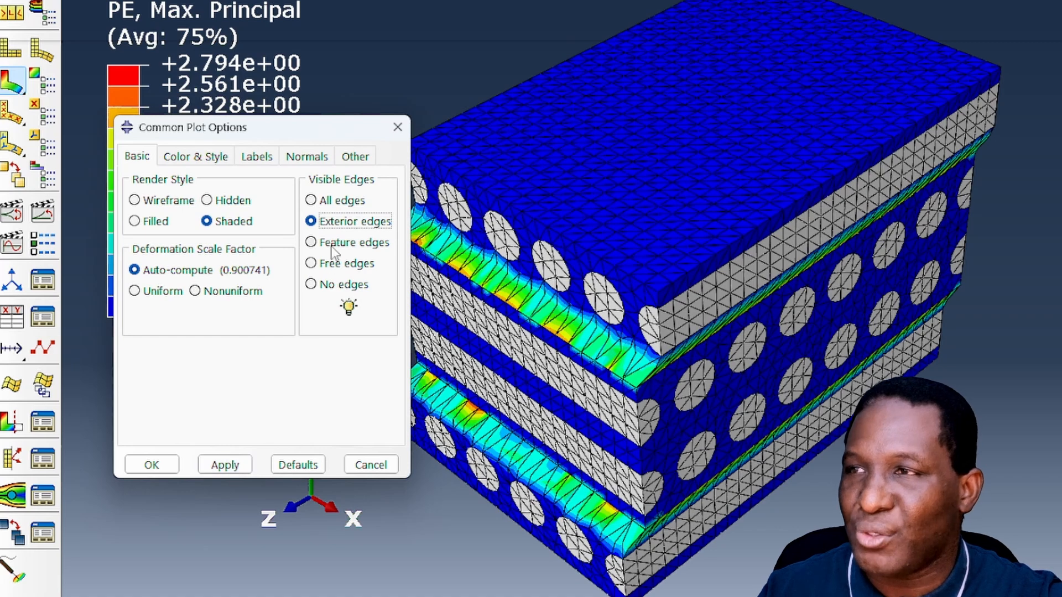
{"action": "left_click", "coordinate": [349, 243]}
{"action": "left_click", "coordinate": [225, 464]}
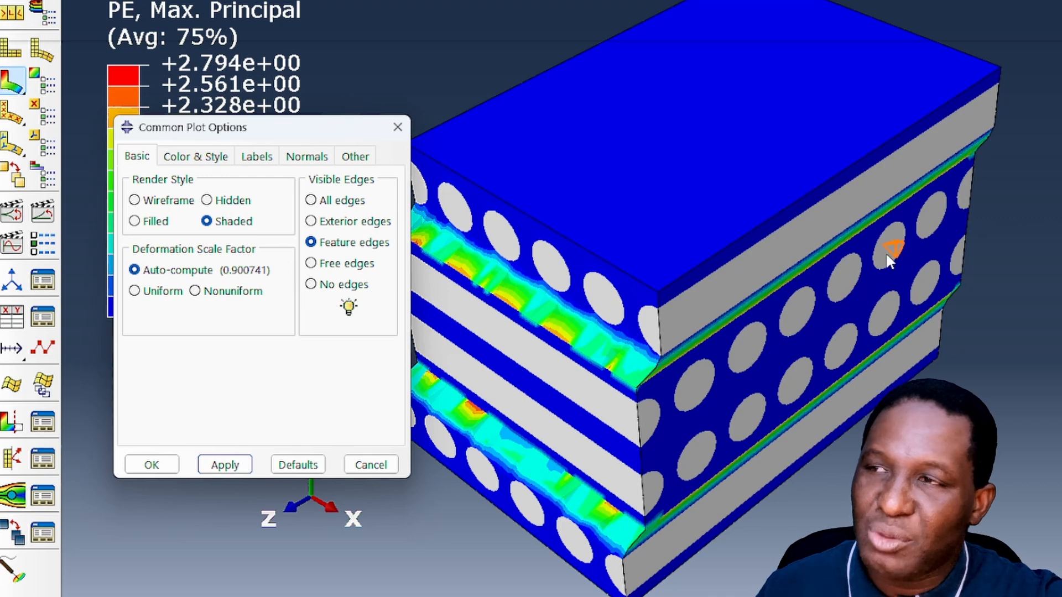
{"action": "left_click", "coordinate": [151, 465]}
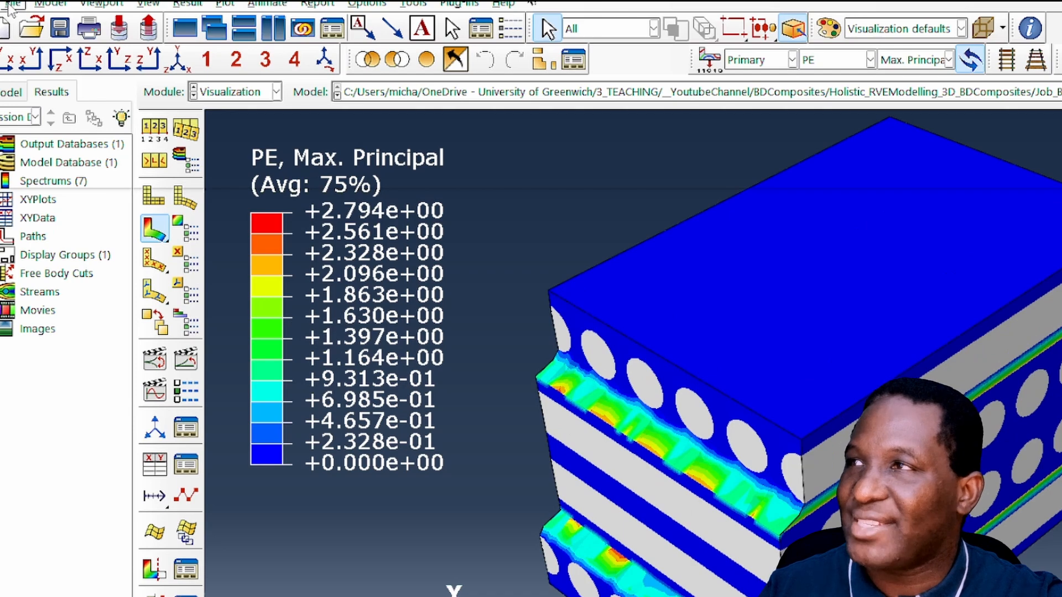
Set up printing of all viewports to a file with the Color rendition.
{"action": "left_click", "coordinate": [11, 4]}
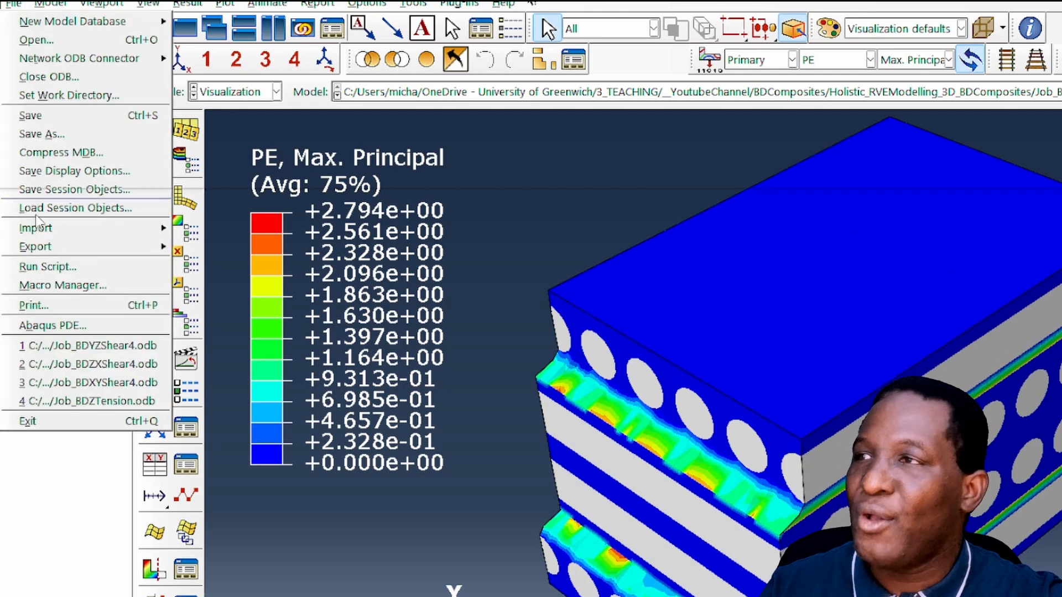
{"action": "left_click", "coordinate": [27, 304]}
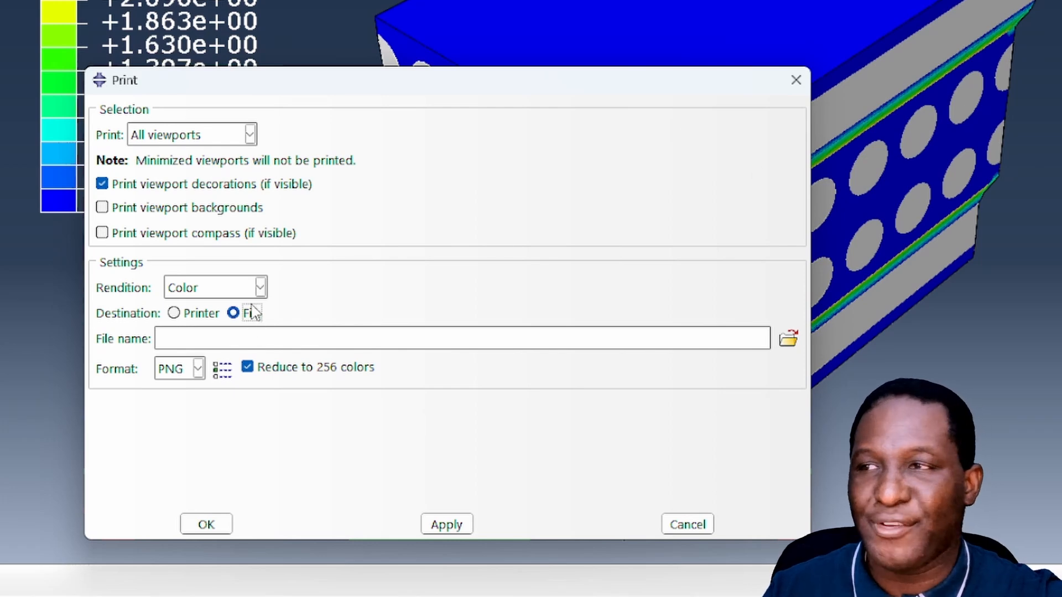
{"action": "left_click", "coordinate": [260, 287]}
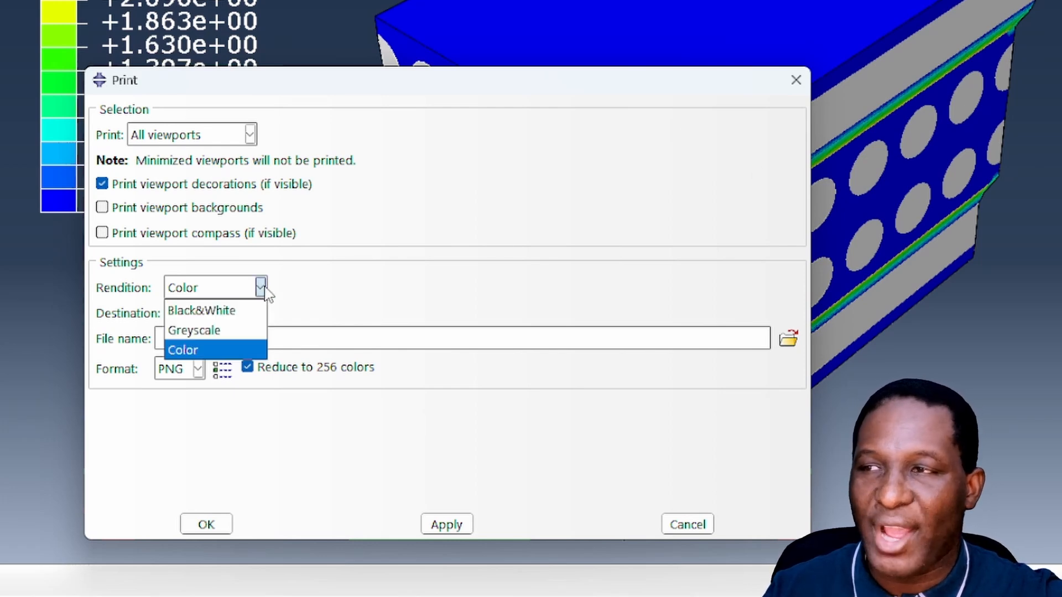
{"action": "left_click", "coordinate": [241, 348]}
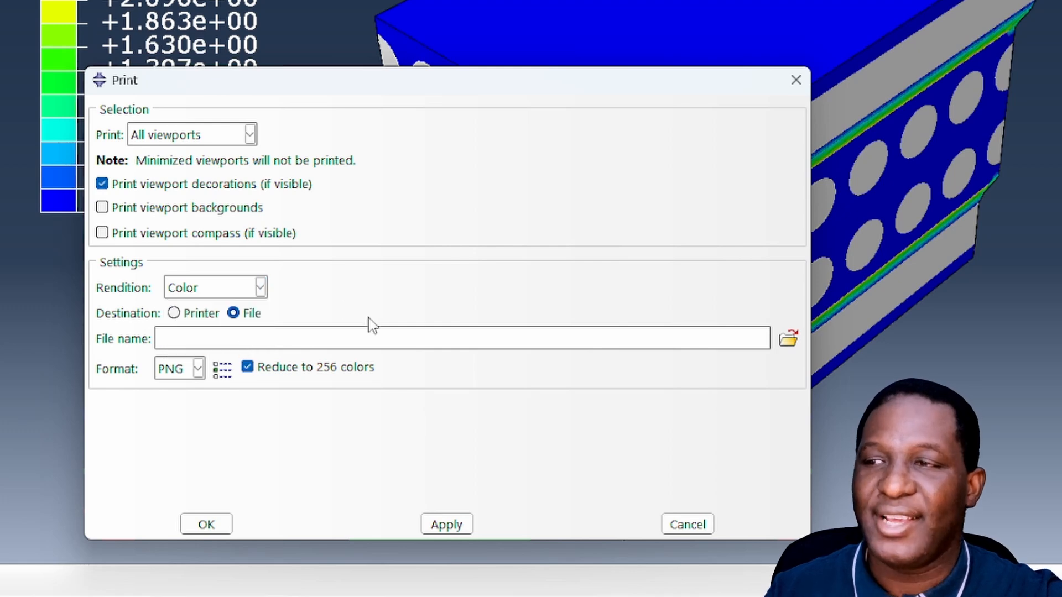
Set the print file to BDYZShear_Example_1 in the CreateStunning_Images folder, keeping the PNG file filter, and accept the selection.
{"action": "left_click", "coordinate": [787, 340]}
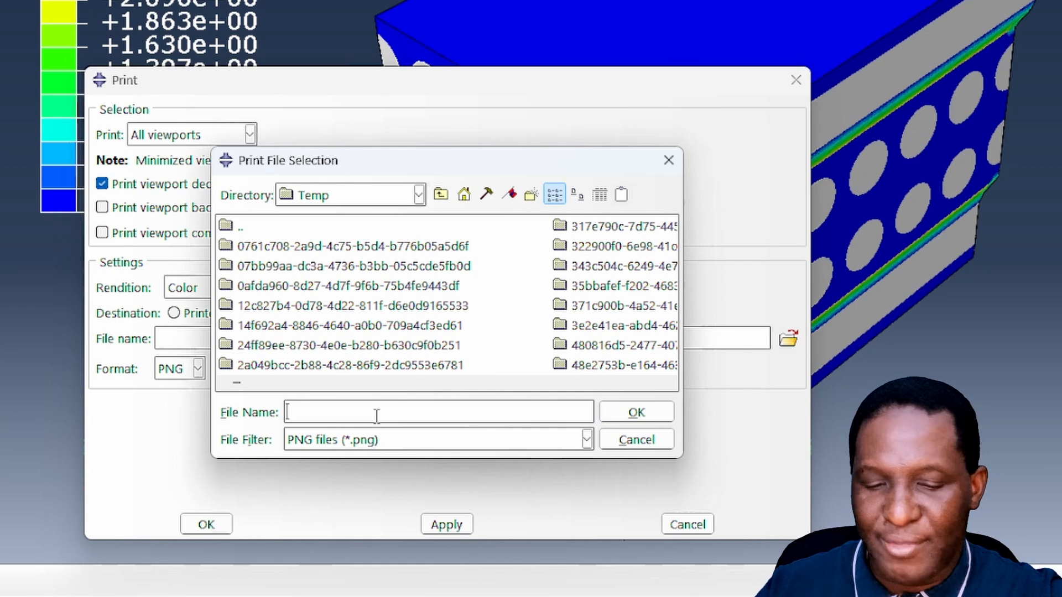
{"action": "key", "text": "ctrl+v"}
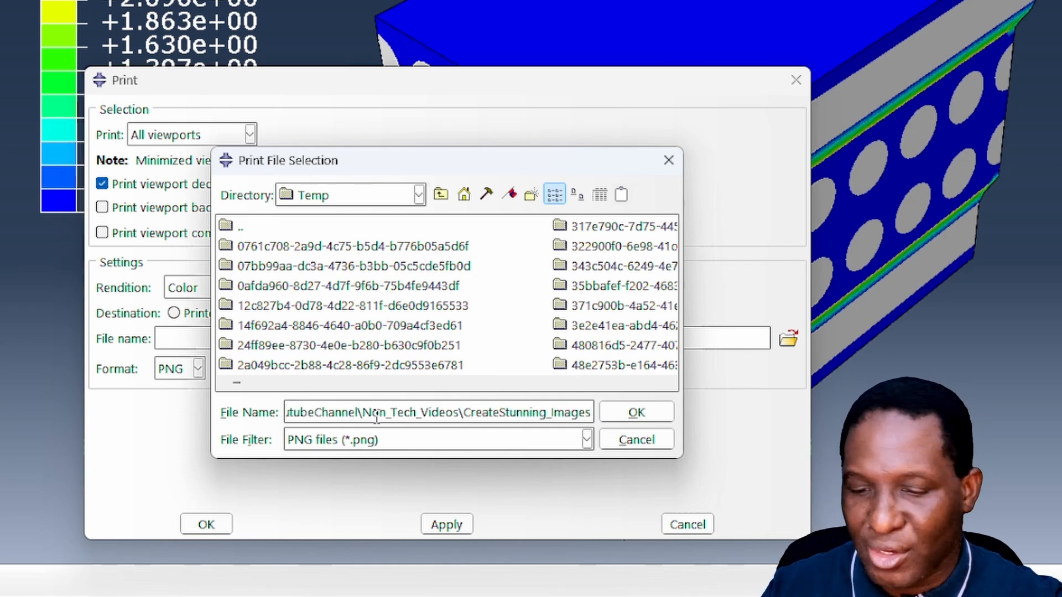
{"action": "type", "text": "\\BD"}
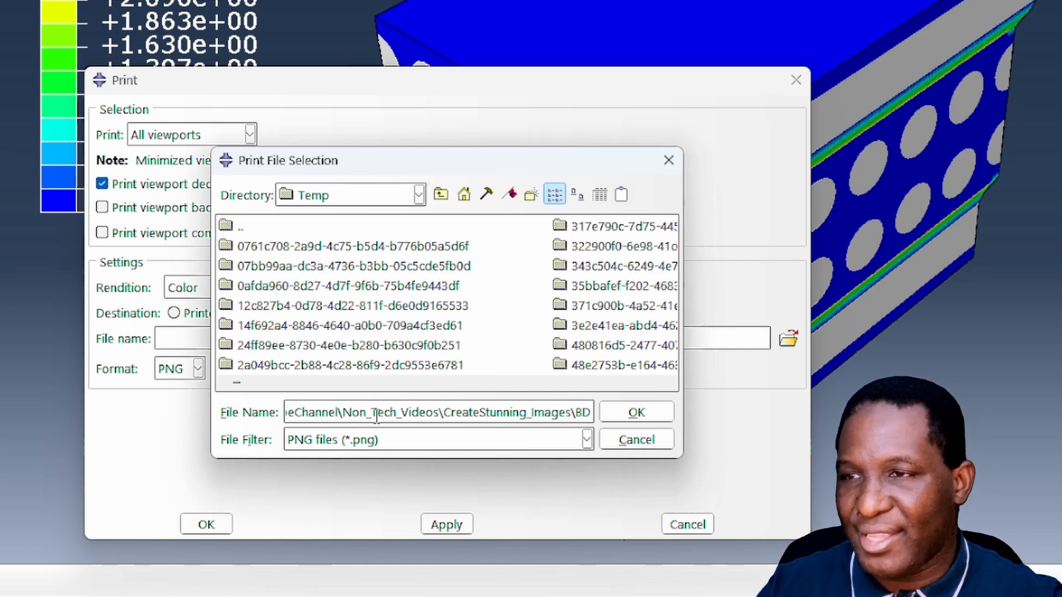
{"action": "type", "text": "YZShea"}
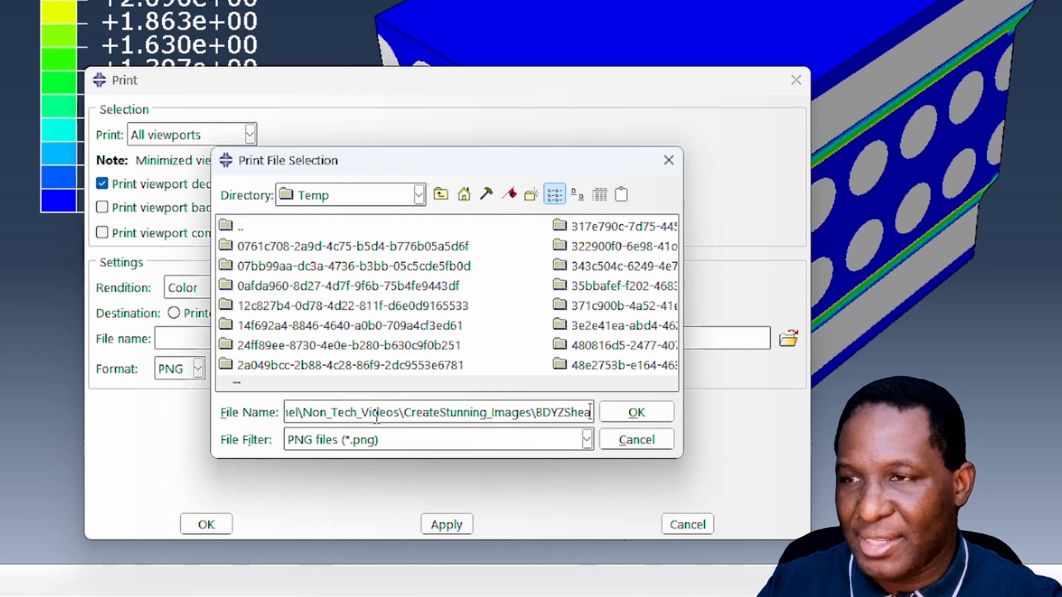
{"action": "type", "text": "r_Example"}
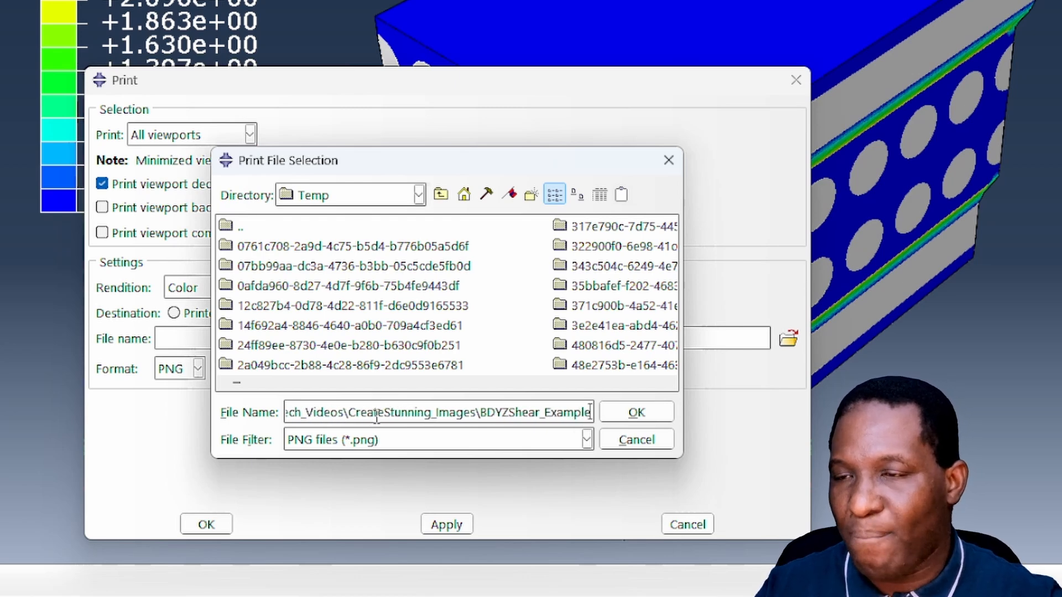
{"action": "type", "text": "_1"}
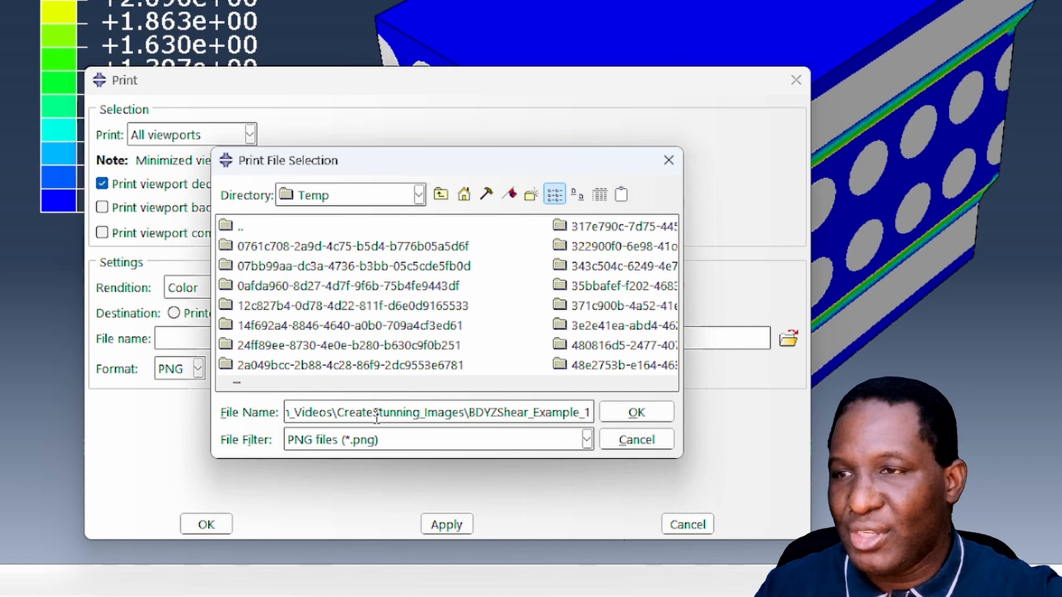
{"action": "left_click", "coordinate": [387, 446]}
{"action": "left_click", "coordinate": [385, 444]}
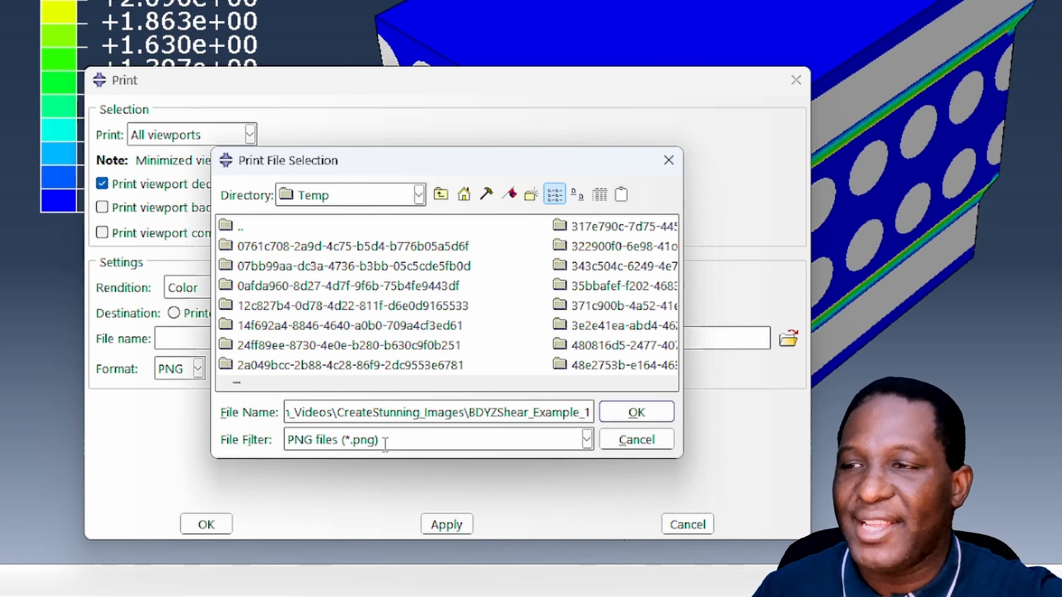
{"action": "left_click", "coordinate": [470, 444]}
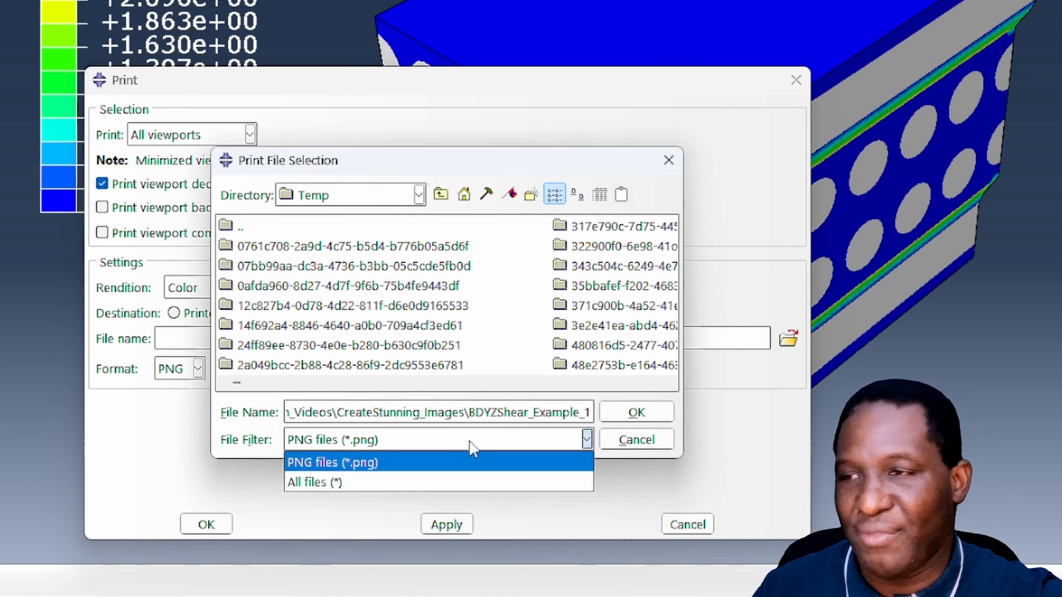
{"action": "left_click", "coordinate": [471, 440]}
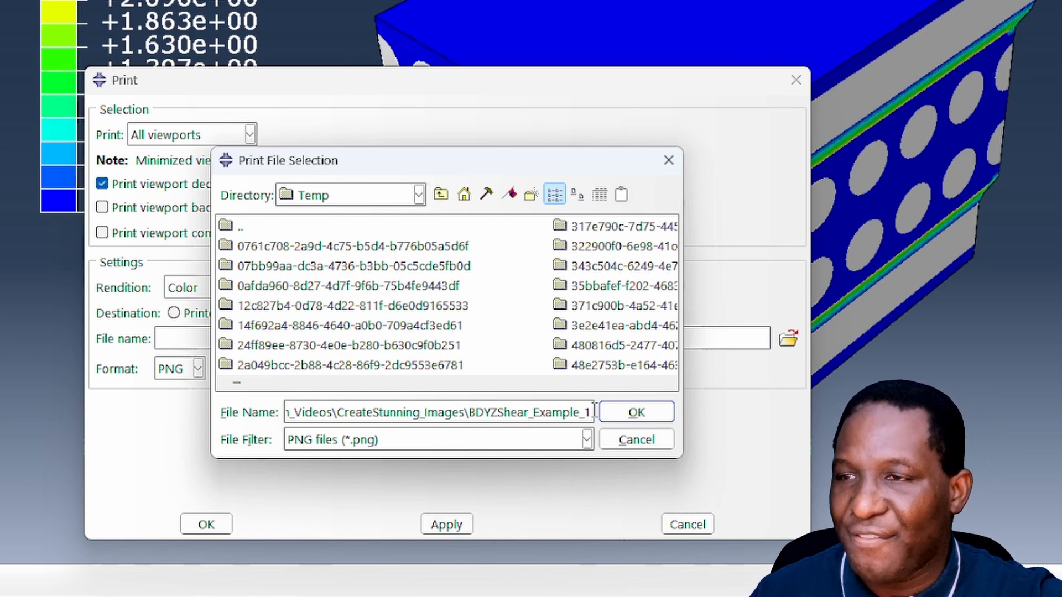
{"action": "left_click_drag", "start_coordinate": [595, 411], "coordinate": [470, 399]}
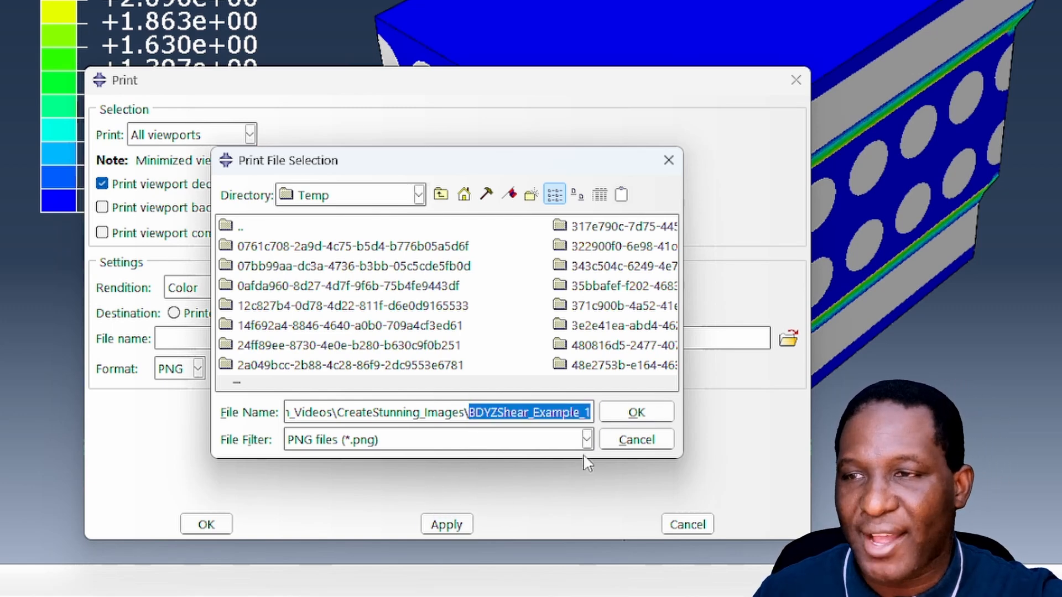
{"action": "left_click", "coordinate": [630, 425]}
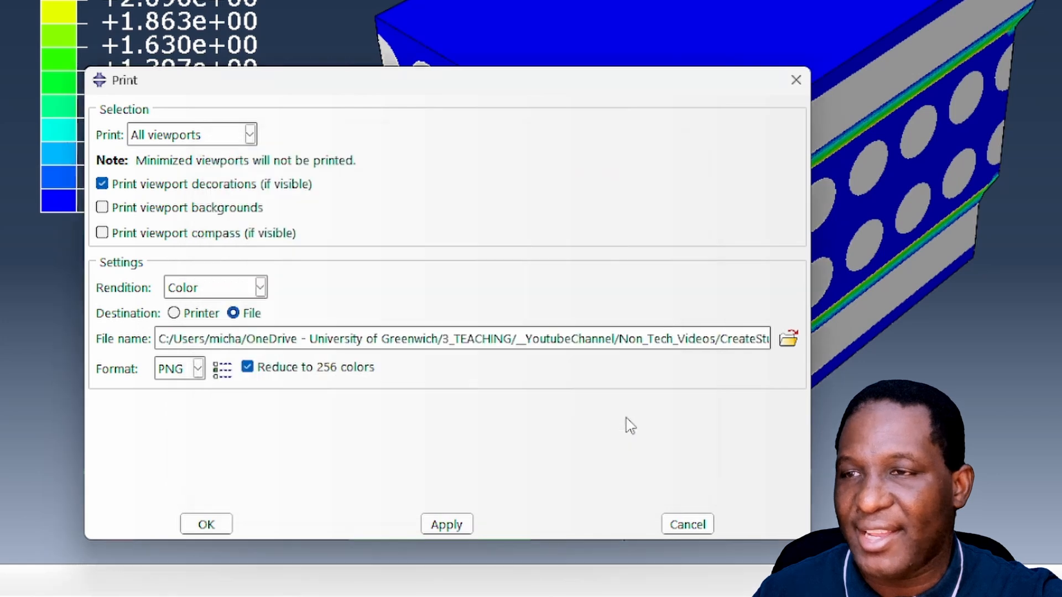
Turn off the reduction to 256 colors and set a custom PNG image size with a width of 2000 pixels.
{"action": "left_click", "coordinate": [275, 369]}
{"action": "left_click", "coordinate": [226, 370]}
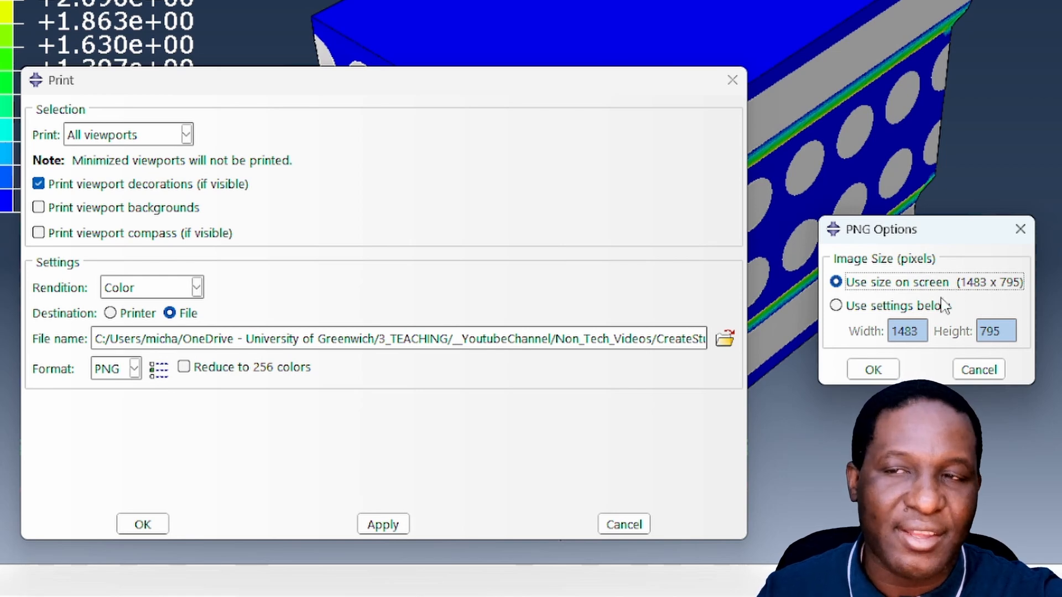
{"action": "left_click", "coordinate": [835, 305]}
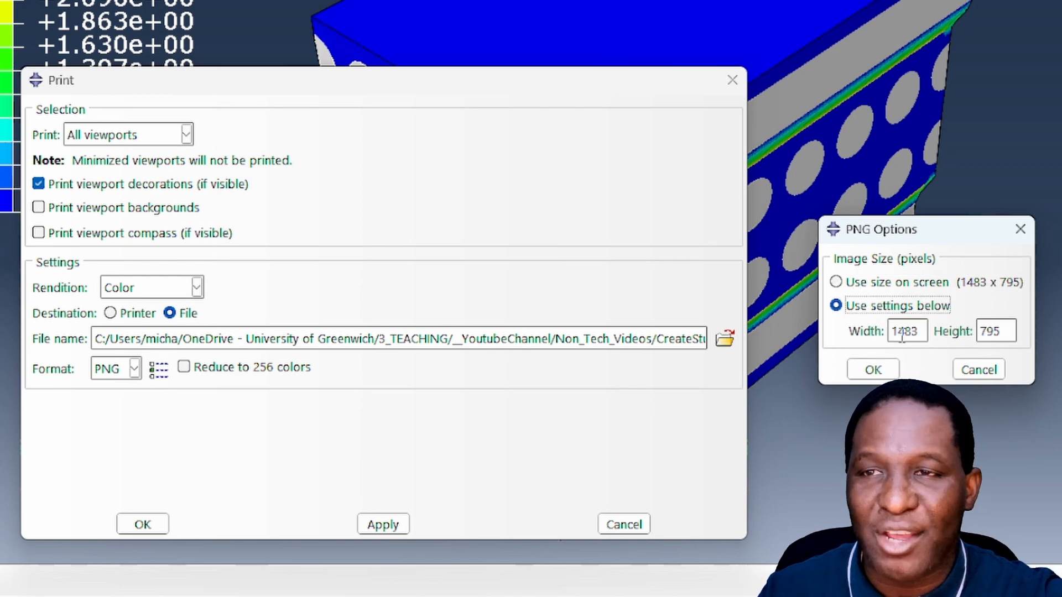
{"action": "double_click", "coordinate": [919, 332]}
{"action": "type", "text": "20"}
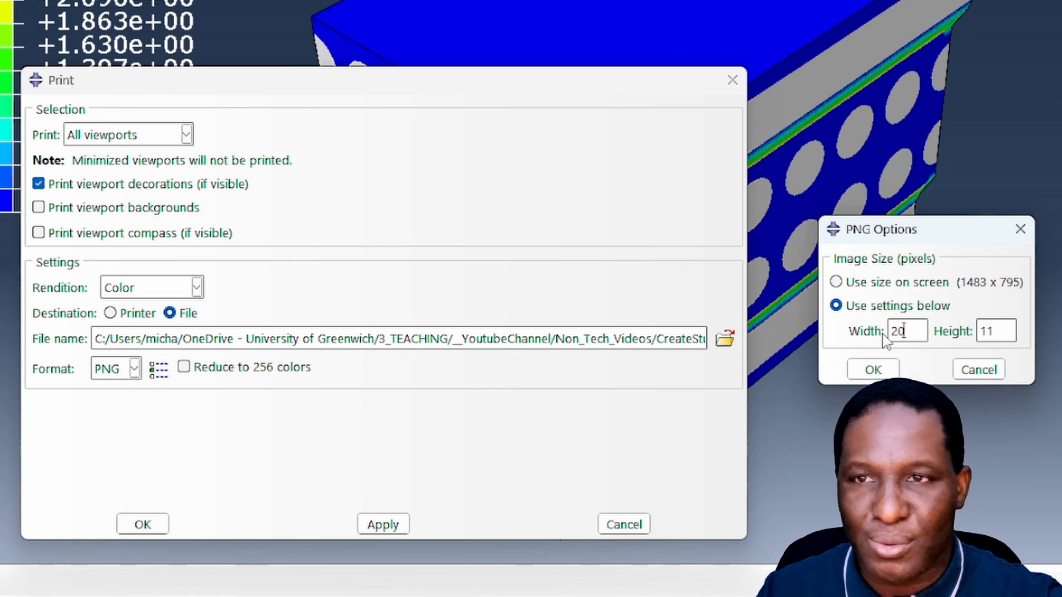
{"action": "type", "text": "00"}
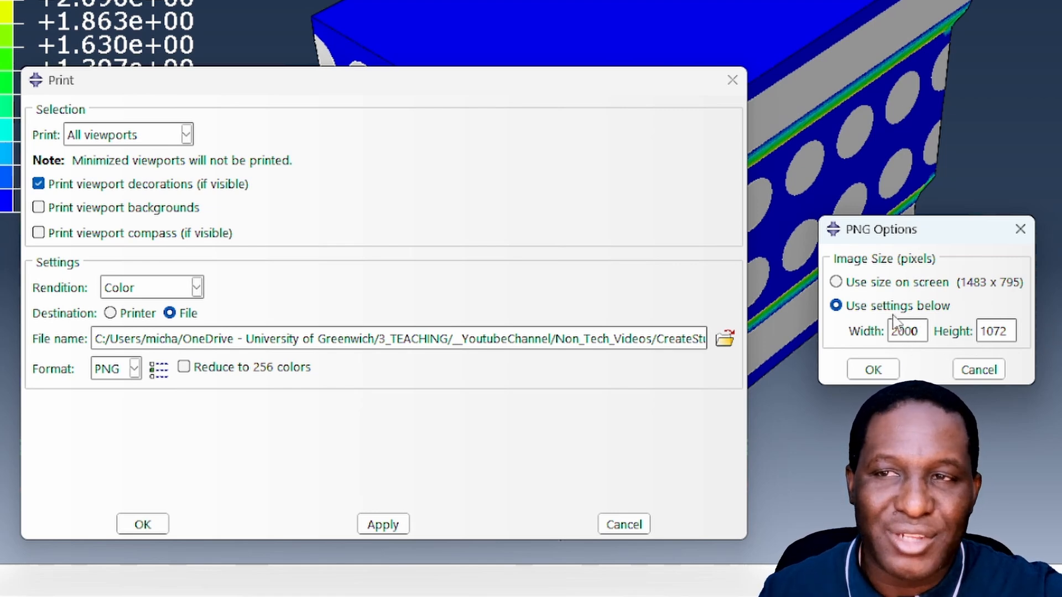
{"action": "left_click", "coordinate": [869, 369]}
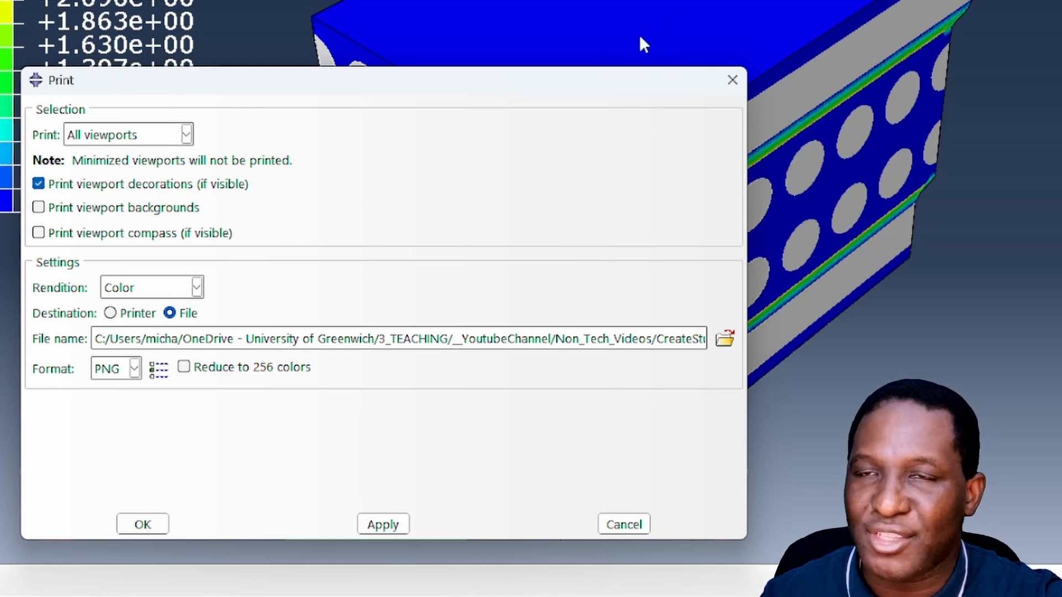
Print the viewport to the PNG file with viewport decorations and without viewport backgrounds.
{"action": "left_click", "coordinate": [134, 212]}
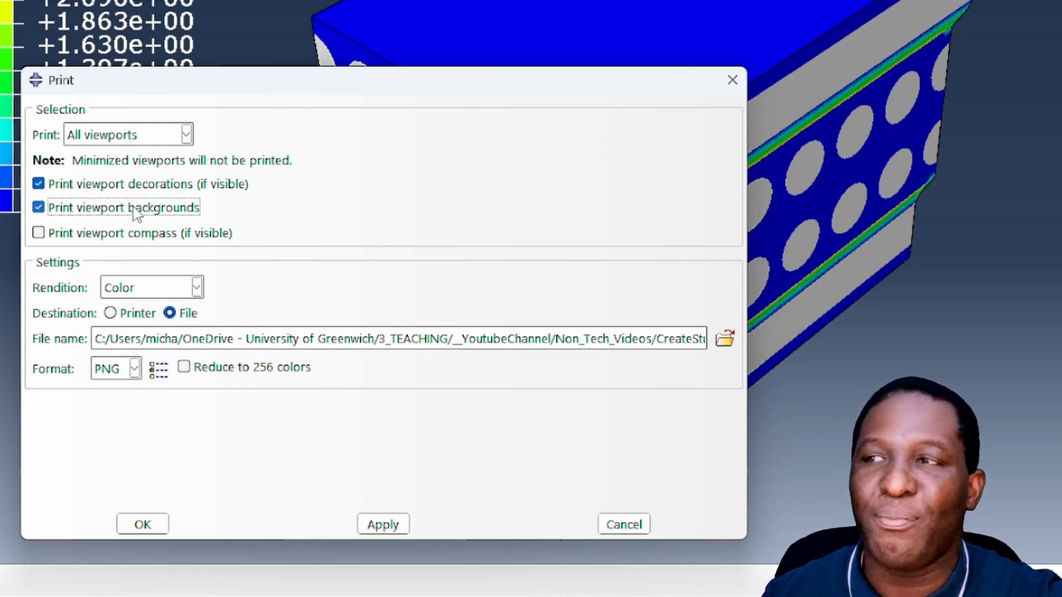
{"action": "left_click", "coordinate": [137, 213]}
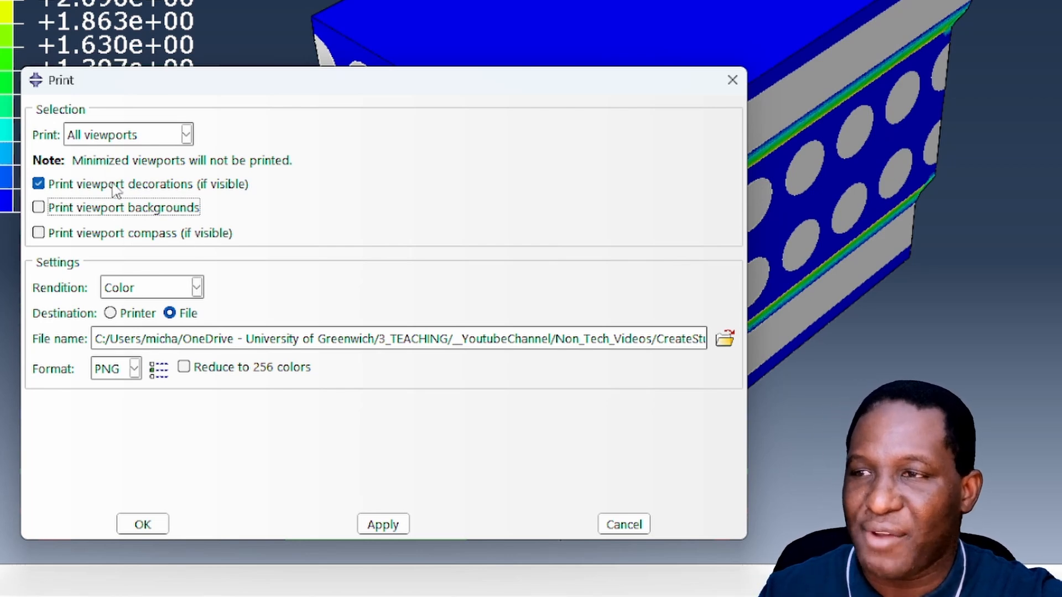
{"action": "left_click", "coordinate": [143, 525]}
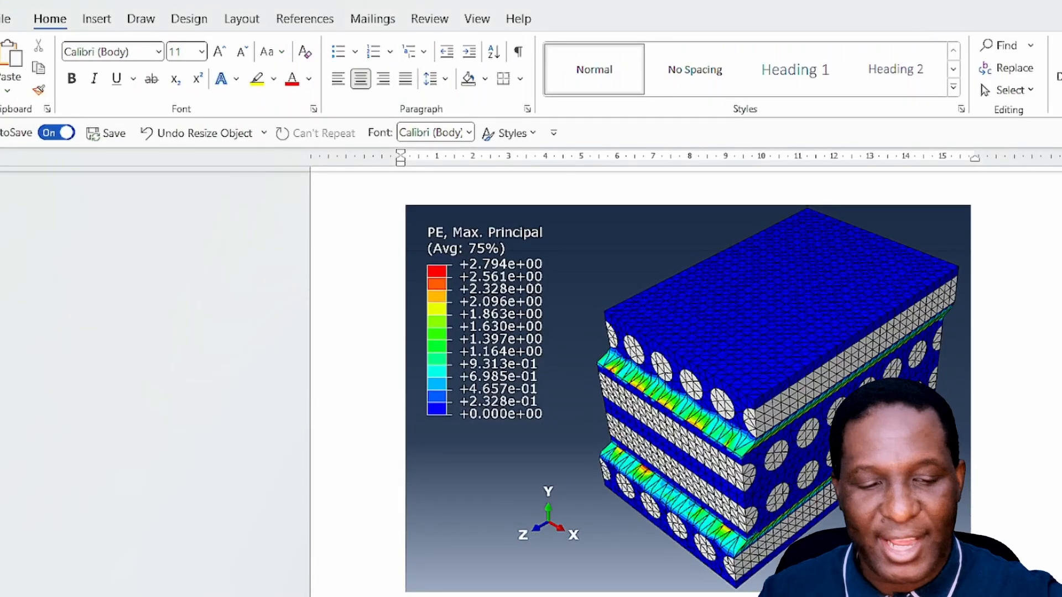
Insert the picture BDYZShear_Example_1.png from the CreateStunning_Images folder into the Word document.
{"action": "left_click", "coordinate": [97, 19]}
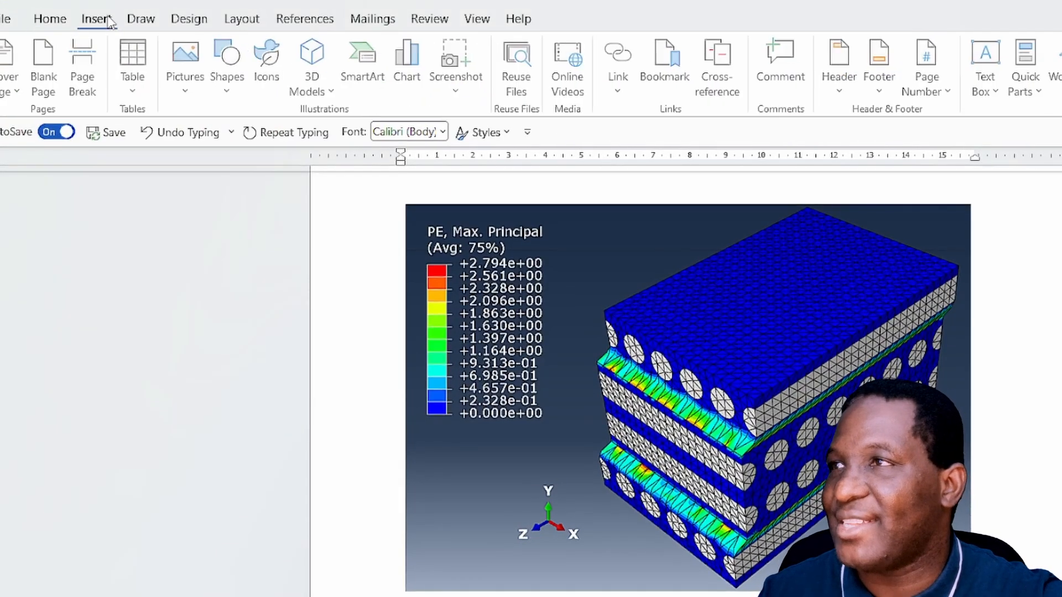
{"action": "left_click", "coordinate": [180, 74]}
{"action": "left_click", "coordinate": [234, 146]}
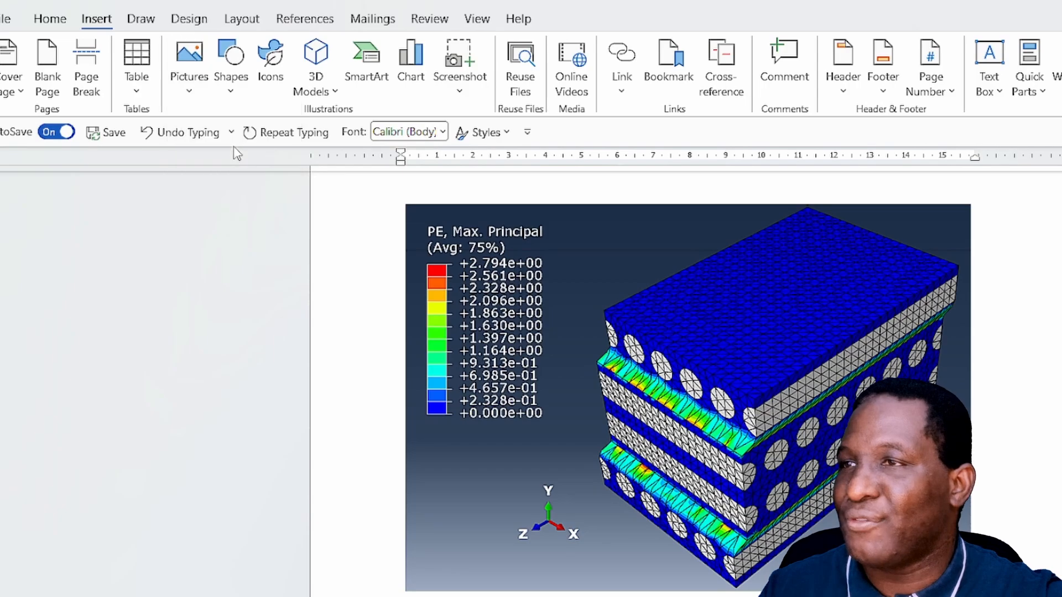
{"action": "type", "text": "C:\\Users\\micha\\OneDrive - University of Greenwich\\_TEACHING\\__YoutubeChannel\\Non_Tech_Videos\\CreateStunning_Images\\BDYZShear_Example_1.png"}
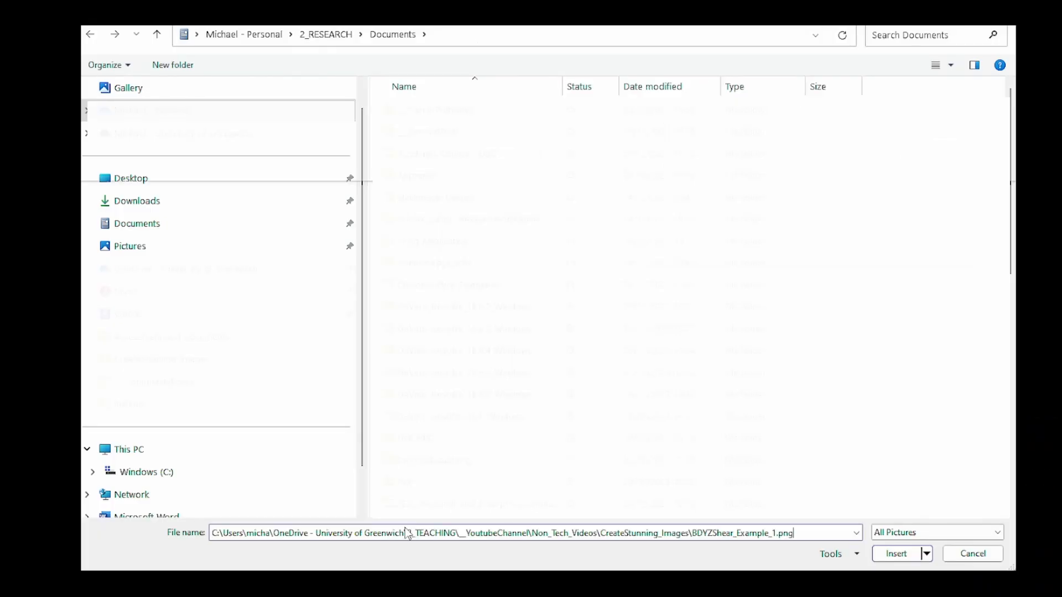
{"action": "key", "text": "Return"}
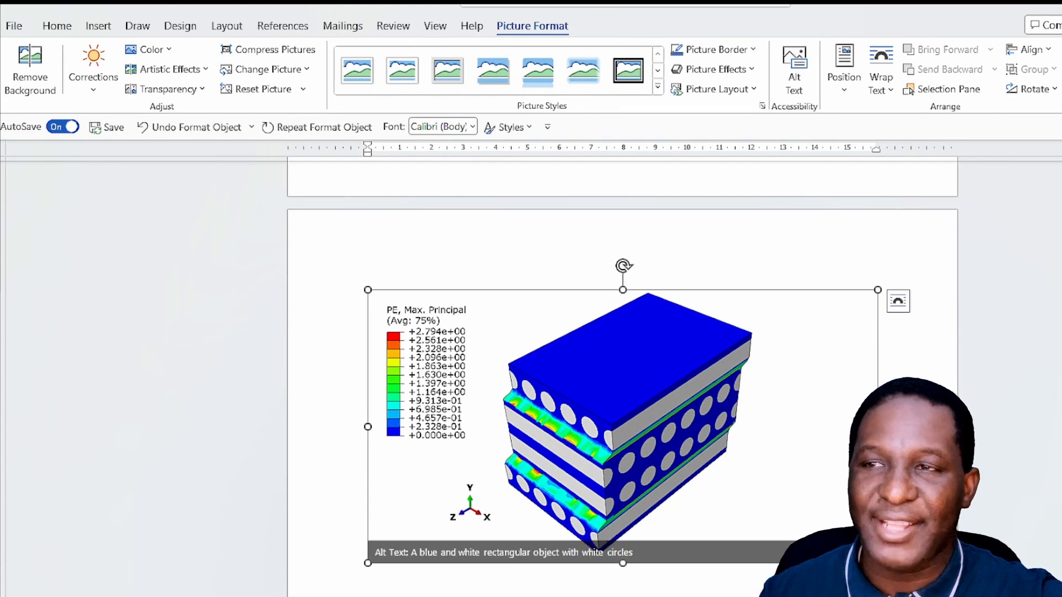
Crop the blank area right of the model in the inserted contour plot and trim its left edge slightly.
{"action": "left_click", "coordinate": [912, 490]}
{"action": "left_click", "coordinate": [831, 488]}
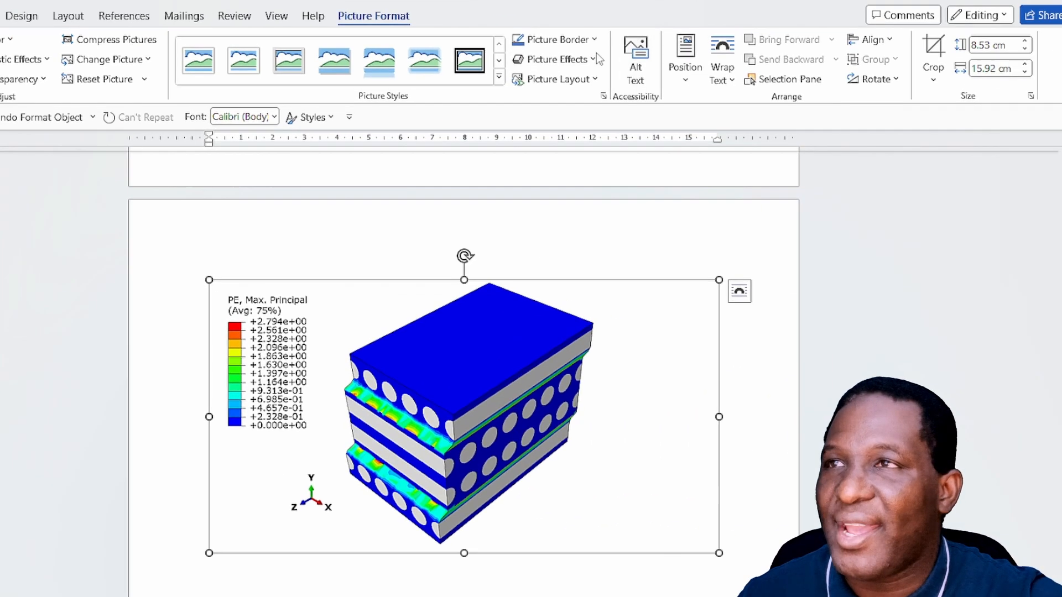
{"action": "left_click", "coordinate": [934, 53]}
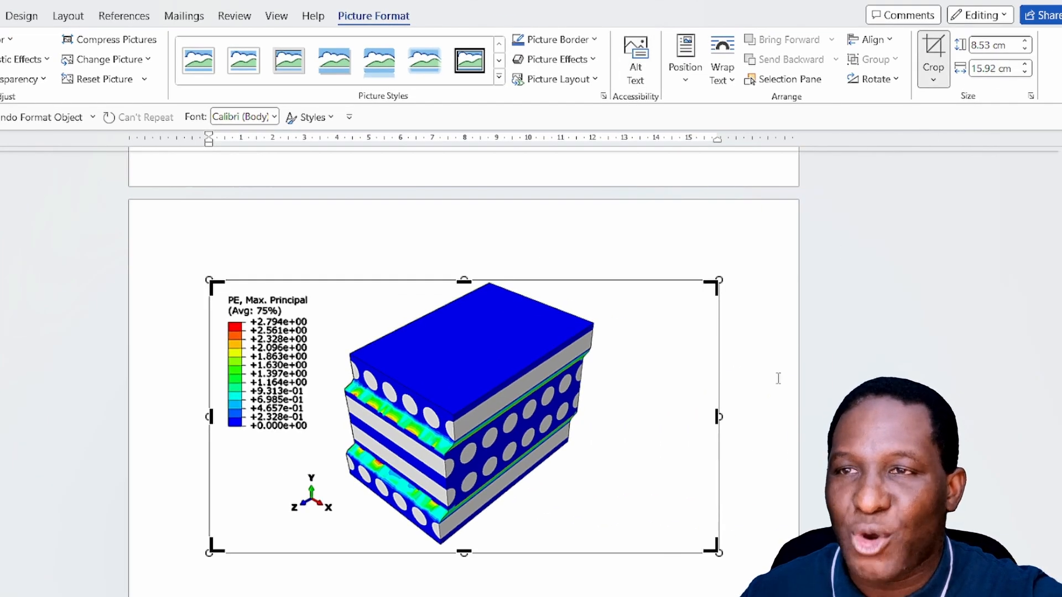
{"action": "left_click_drag", "start_coordinate": [718, 417], "coordinate": [597, 406]}
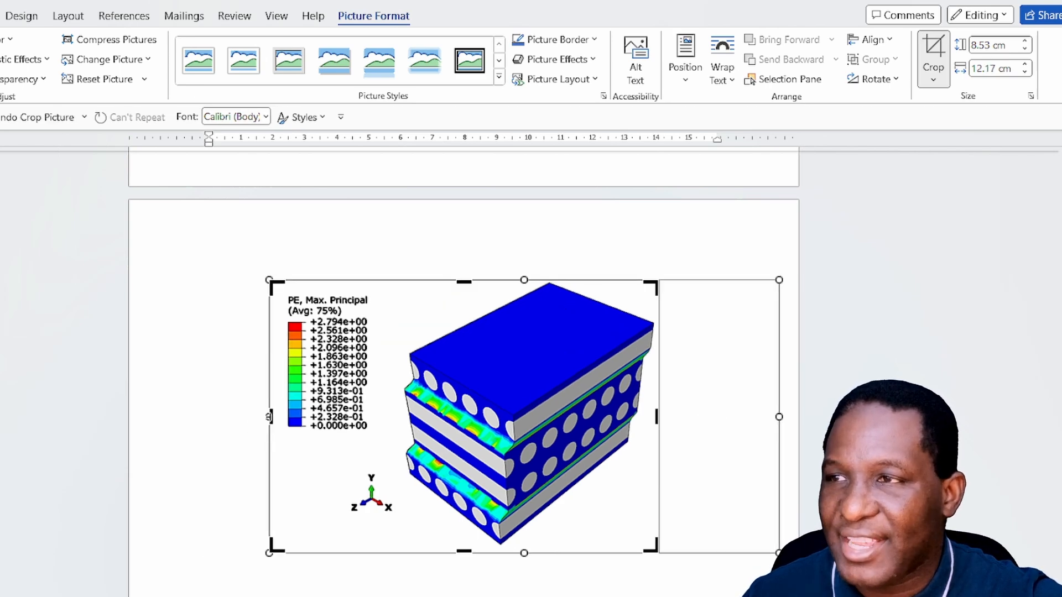
{"action": "left_click_drag", "start_coordinate": [270, 417], "coordinate": [275, 417]}
{"action": "left_click", "coordinate": [654, 545]}
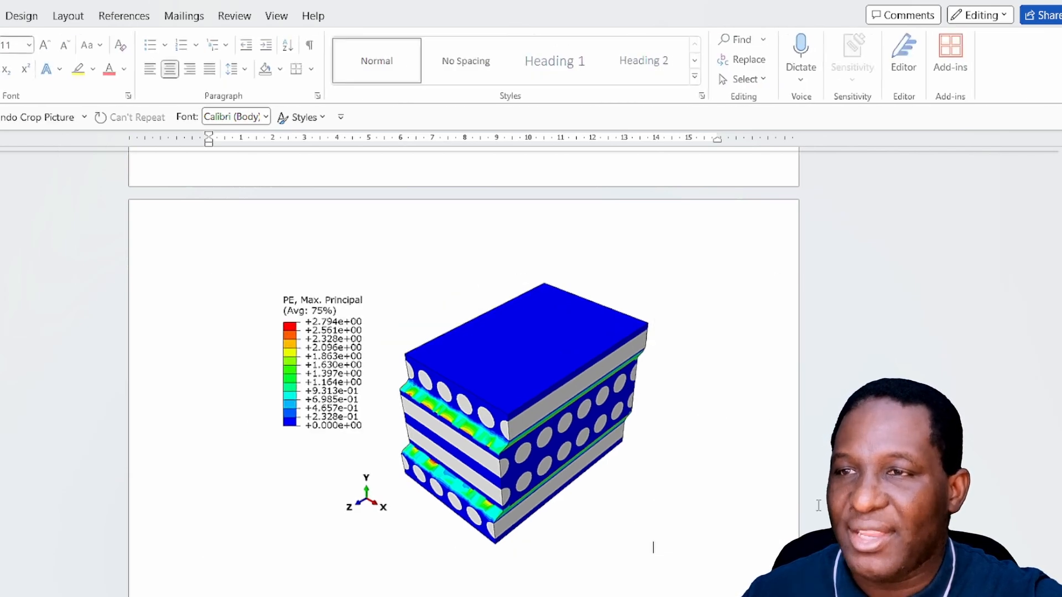
Enlarge the cropped contour plot proportionally until it nearly fills the width between the page margins.
{"action": "left_click", "coordinate": [635, 465]}
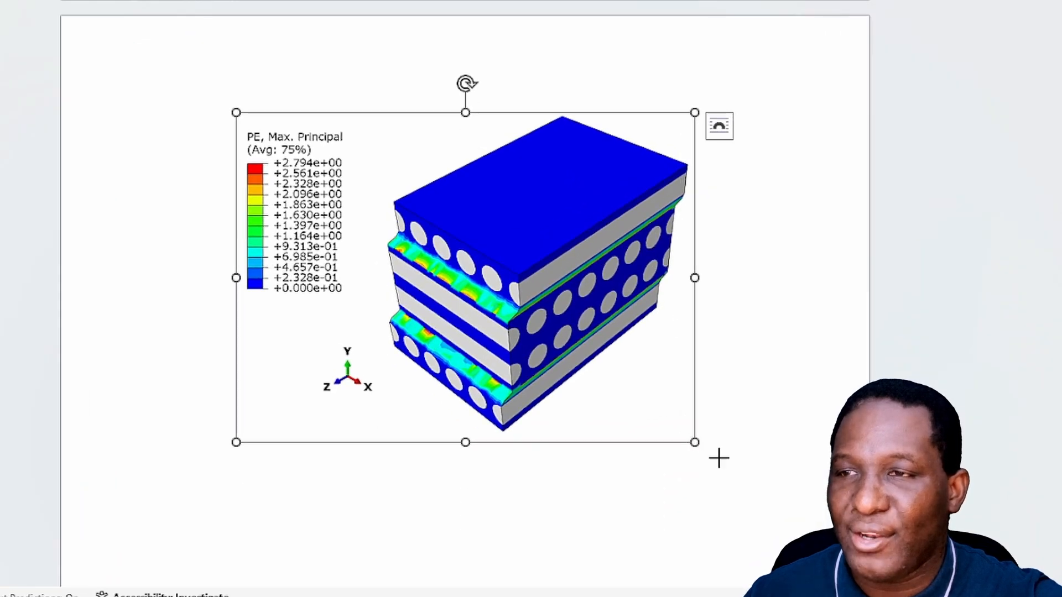
{"action": "left_click_drag", "start_coordinate": [719, 458], "coordinate": [811, 522]}
{"action": "scroll", "coordinate": [831, 415], "scroll_direction": "down", "scroll_amount": 2}
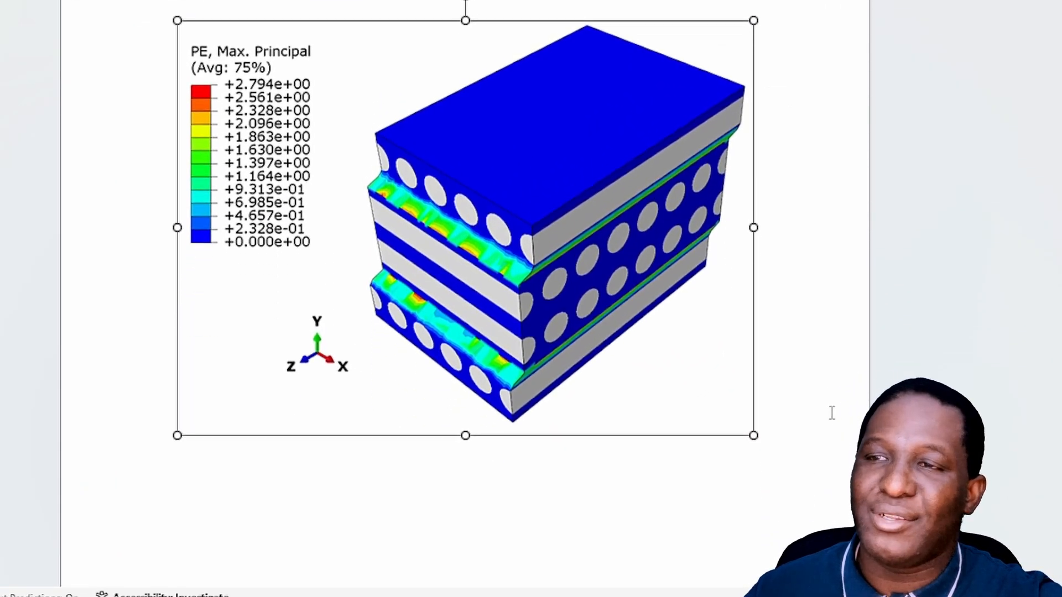
Compare the white-background contour plot with the earlier dark-background picture that shows the mesh.
{"action": "scroll", "coordinate": [835, 416], "scroll_direction": "up", "scroll_amount": 10}
{"action": "scroll", "coordinate": [839, 416], "scroll_direction": "up", "scroll_amount": 5}
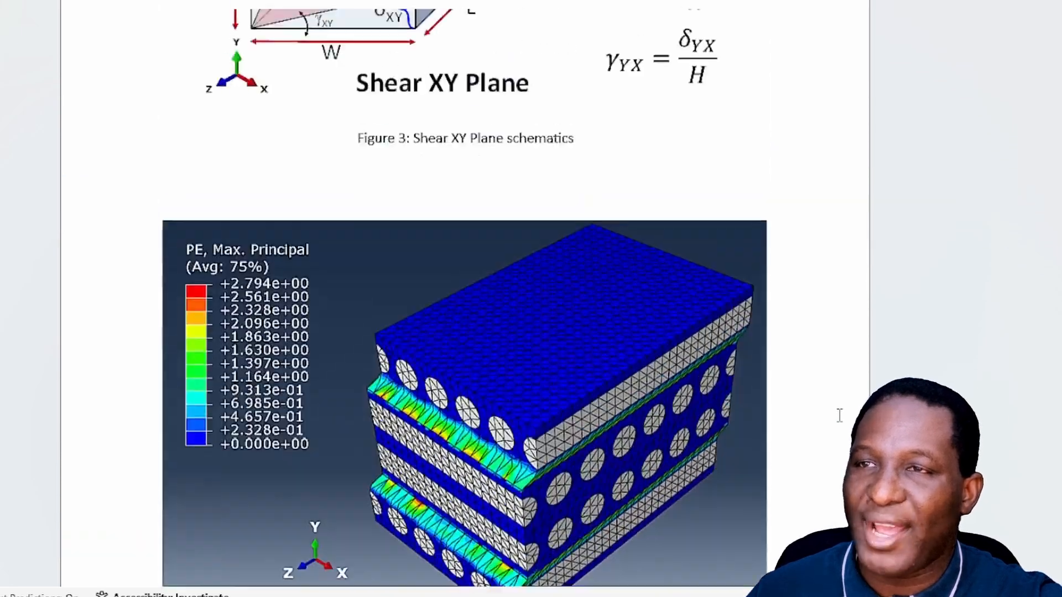
{"action": "scroll", "coordinate": [840, 415], "scroll_direction": "down", "scroll_amount": 2}
{"action": "scroll", "coordinate": [826, 355], "scroll_direction": "down", "scroll_amount": 15}
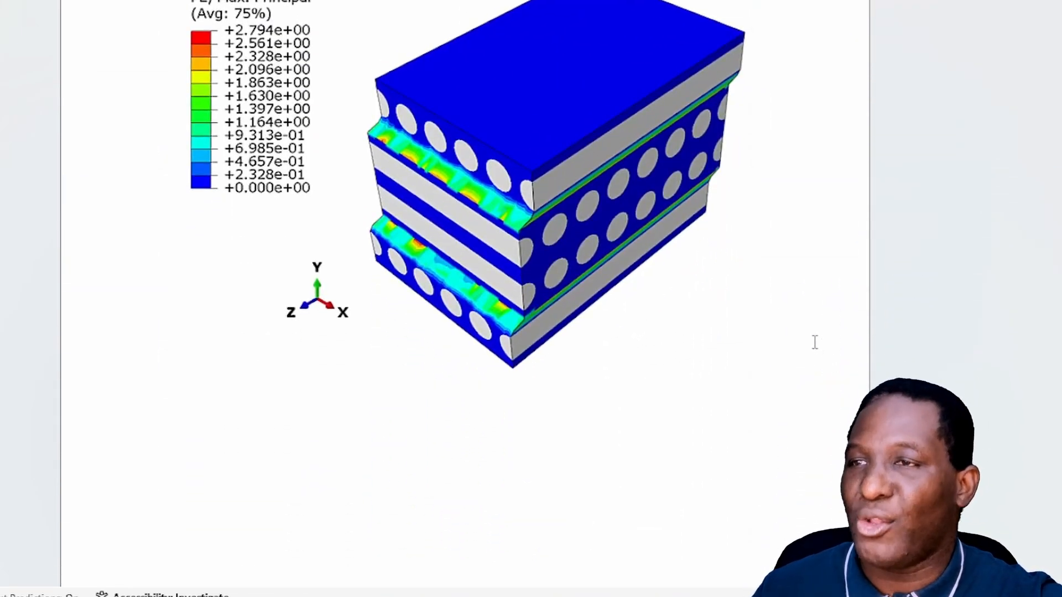
{"action": "scroll", "coordinate": [815, 342], "scroll_direction": "down", "scroll_amount": 1, "text": "ctrl"}
{"action": "scroll", "coordinate": [787, 280], "scroll_direction": "up", "scroll_amount": 3}
Switch to the MATLAB Figure 3 window, enlarge it and open the Property Inspector for its plot.
{"action": "left_click", "coordinate": [224, 227]}
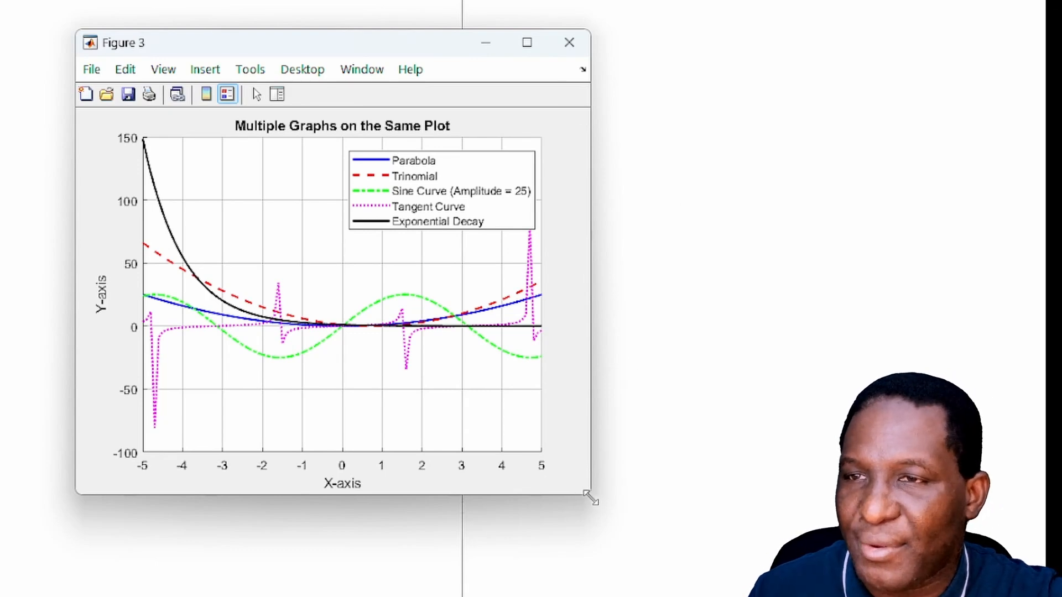
{"action": "left_click_drag", "start_coordinate": [590, 498], "coordinate": [660, 569]}
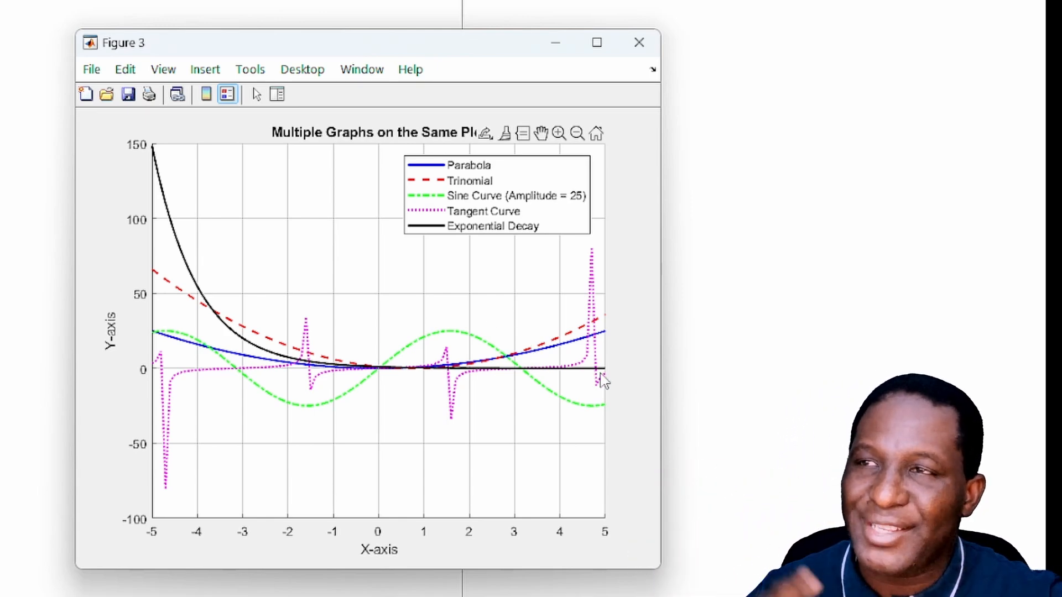
{"action": "left_click", "coordinate": [276, 95]}
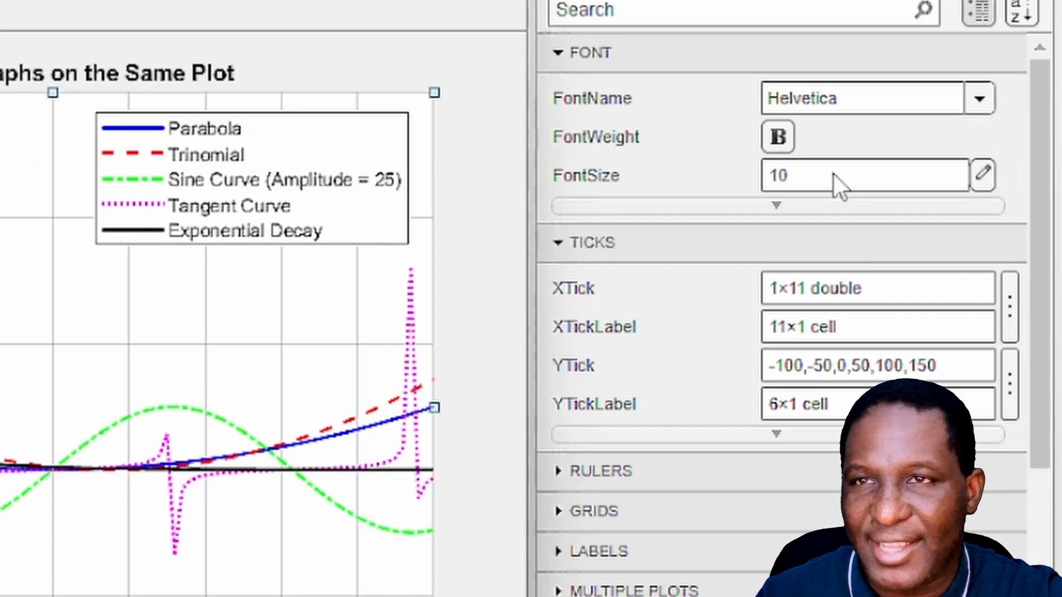
Set the font size of the plot axes to 16.
{"action": "left_click", "coordinate": [846, 193]}
{"action": "key", "text": "BackSpace"}
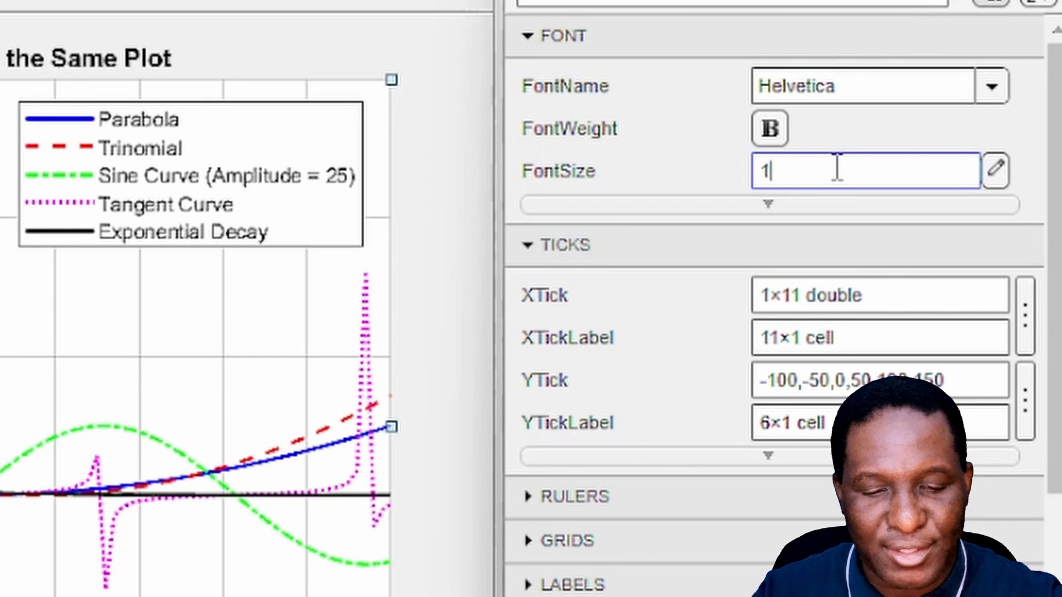
{"action": "type", "text": "6"}
{"action": "key", "text": "Return"}
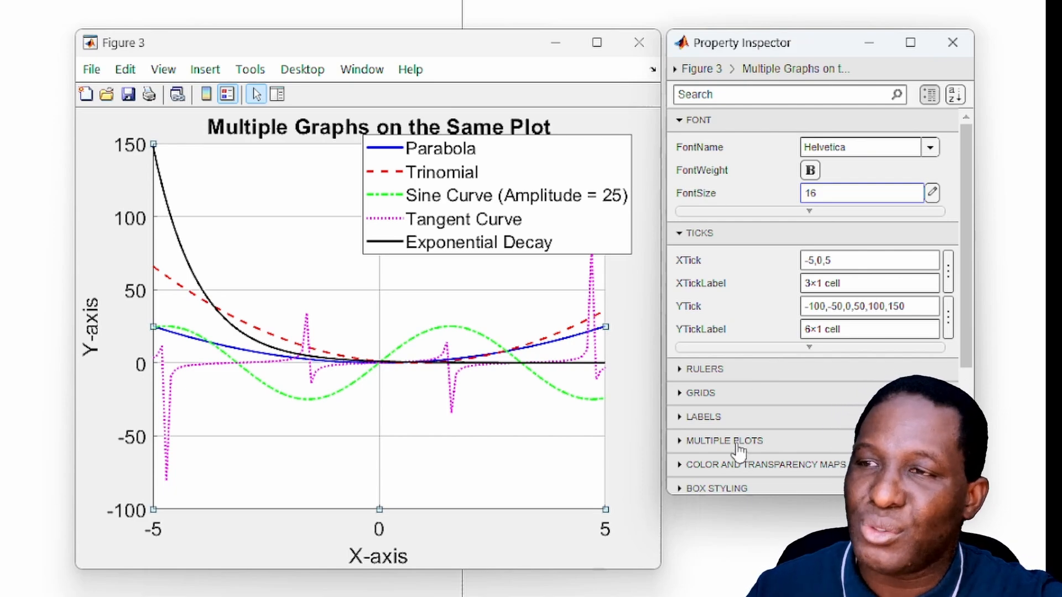
Set the x-axis ticks of the plot to -5:1:5.
{"action": "left_click", "coordinate": [817, 261]}
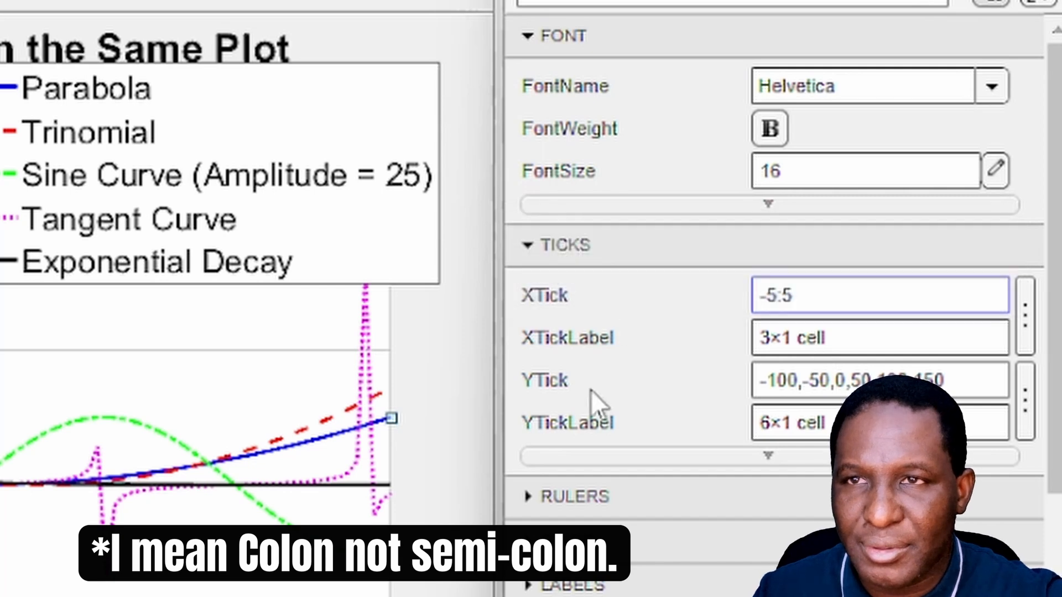
{"action": "type", "text": "1"}
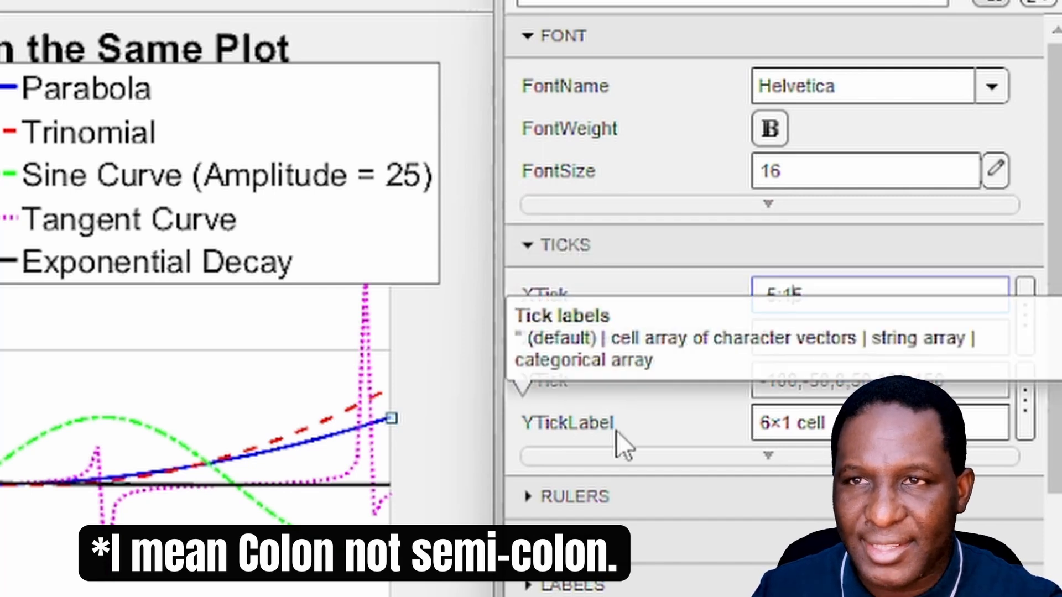
{"action": "type", "text": ":"}
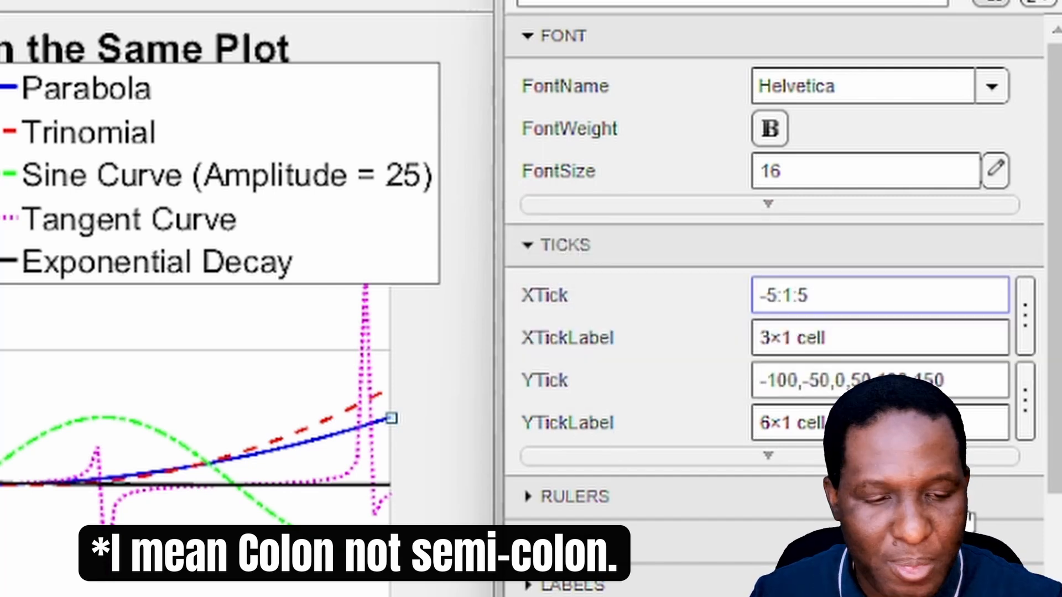
{"action": "key", "text": "Return"}
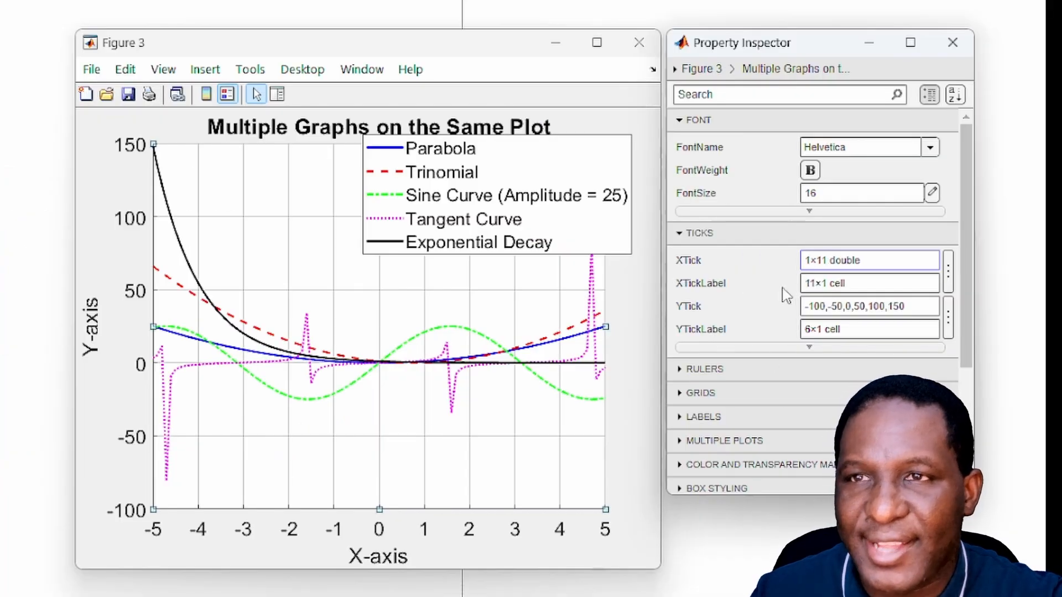
Set the y-axis ticks of the plot to -100:25:150.
{"action": "left_click", "coordinate": [856, 306]}
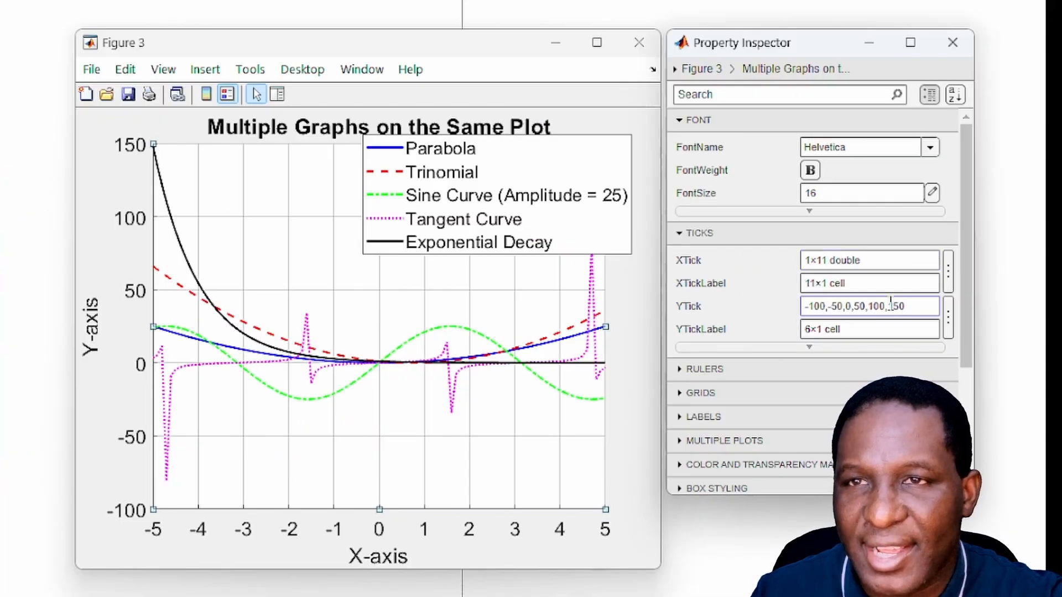
{"action": "left_click_drag", "start_coordinate": [890, 305], "coordinate": [823, 306]}
{"action": "type", "text": ":"}
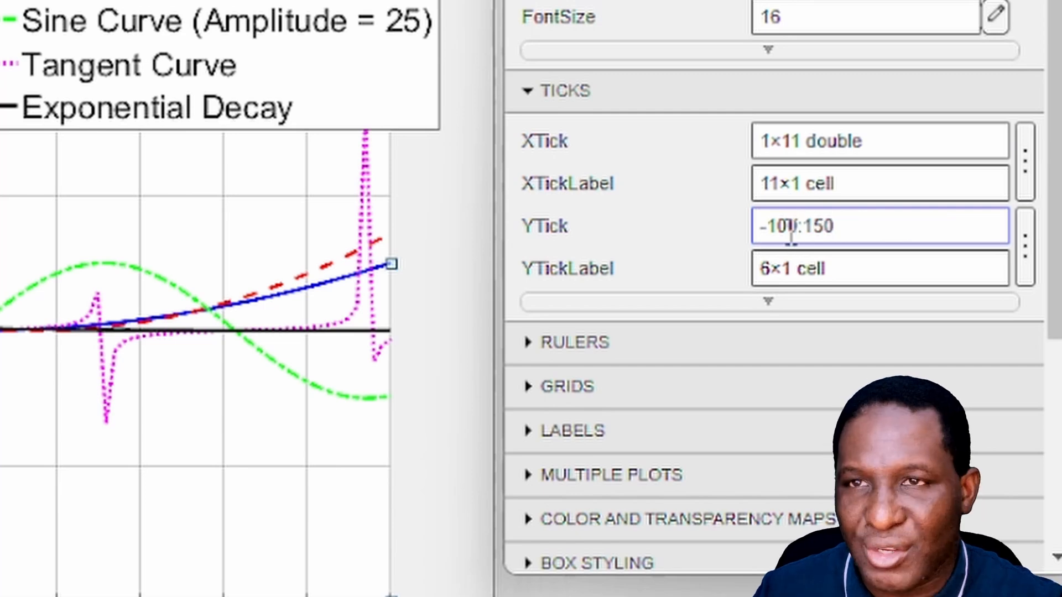
{"action": "type", "text": "25:"}
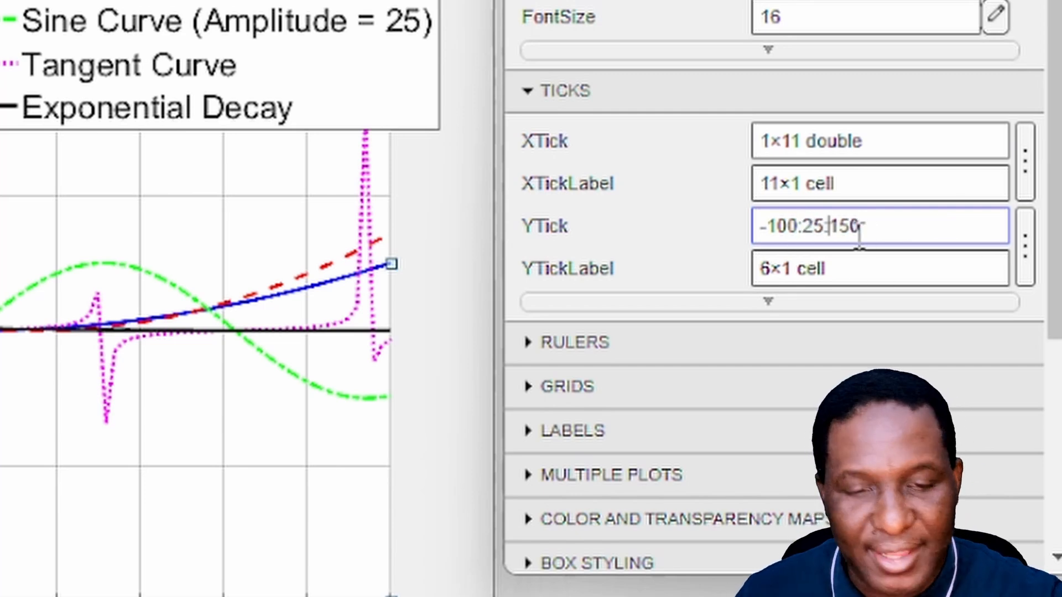
{"action": "key", "text": "Return"}
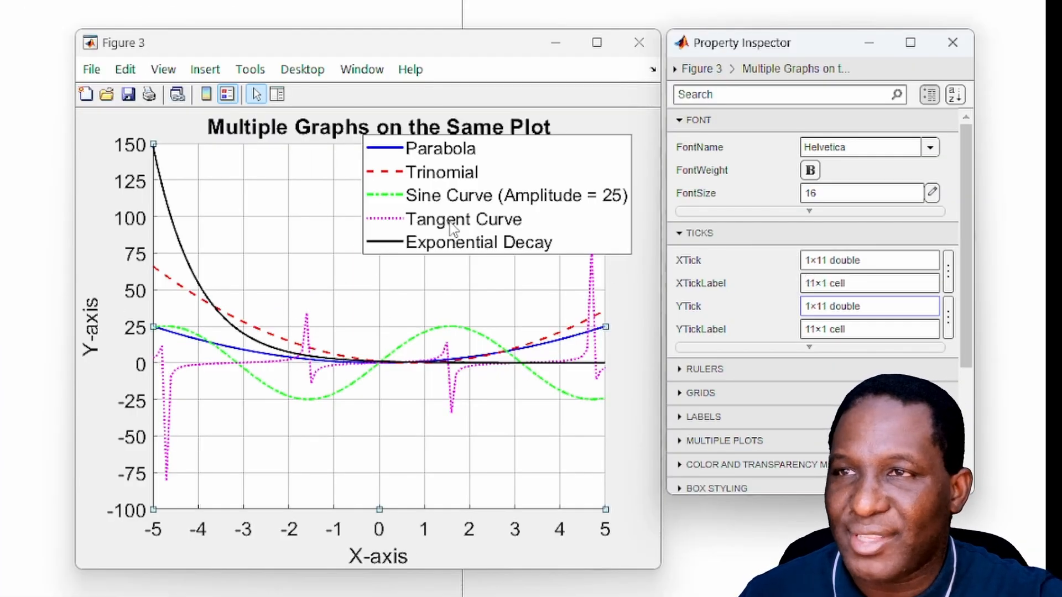
Move the legend further inside the plot area, clear of the tangent curve's peak, and reselect the axes.
{"action": "left_click_drag", "start_coordinate": [403, 220], "coordinate": [370, 213]}
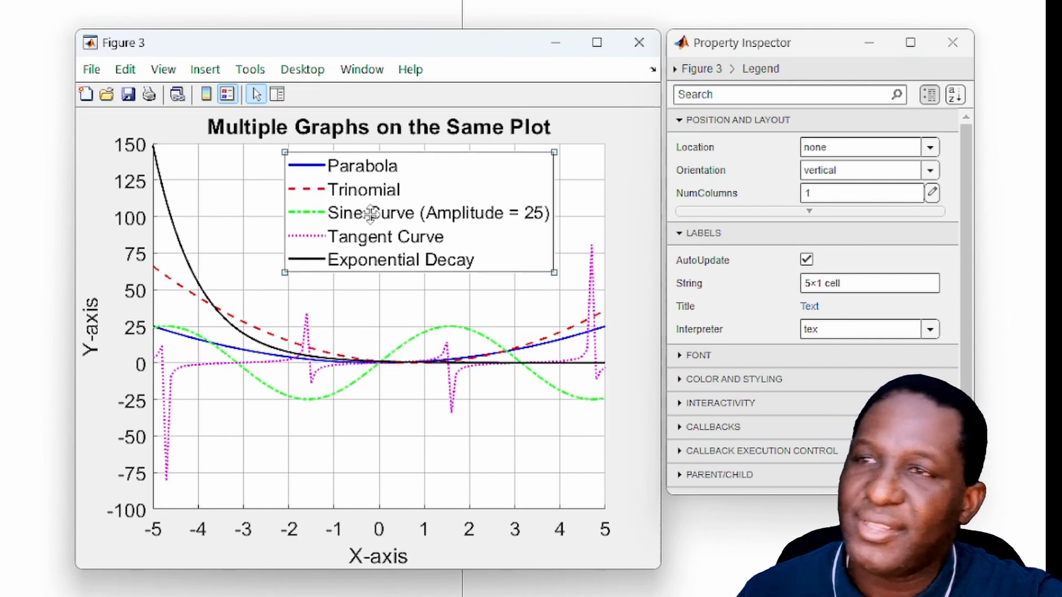
{"action": "left_click", "coordinate": [583, 423]}
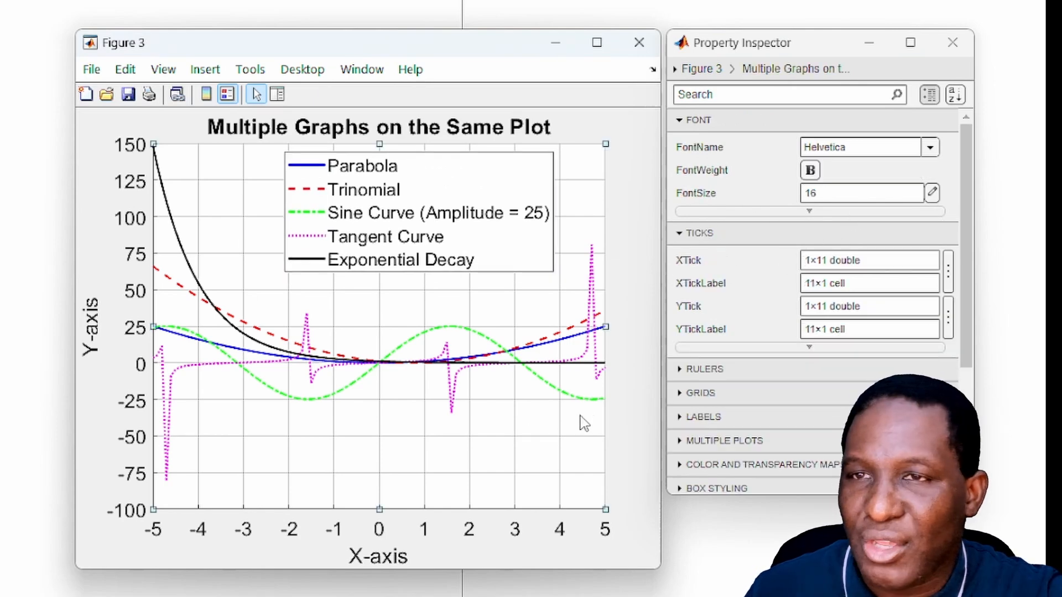
Turn off the X and Y grid lines of the axes and enable the box outline around the plot.
{"action": "left_click", "coordinate": [700, 394]}
{"action": "scroll", "coordinate": [712, 403], "scroll_direction": "down", "scroll_amount": 5}
{"action": "left_click", "coordinate": [806, 235]}
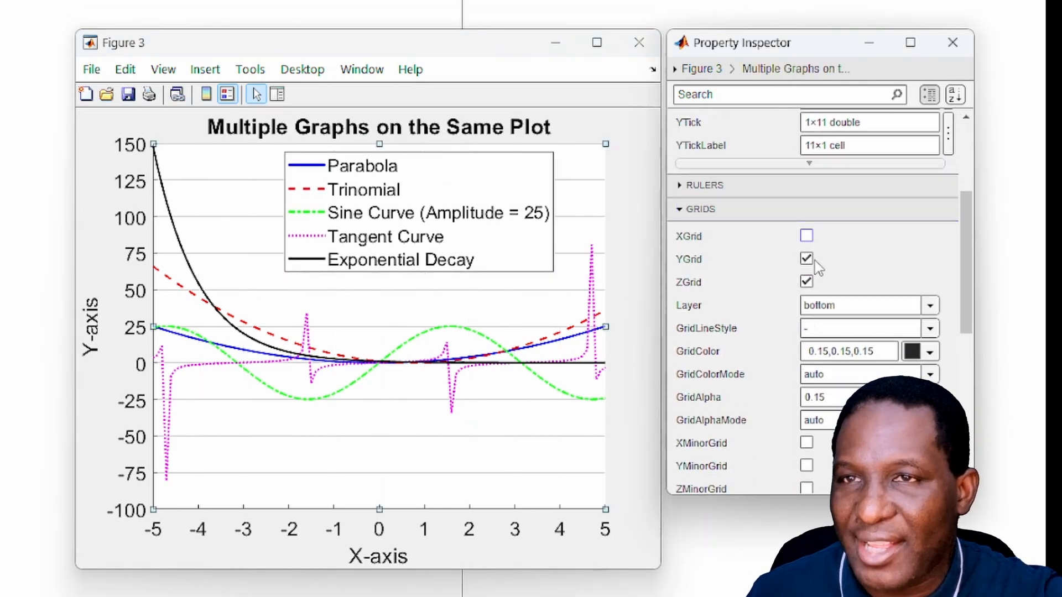
{"action": "left_click", "coordinate": [807, 258]}
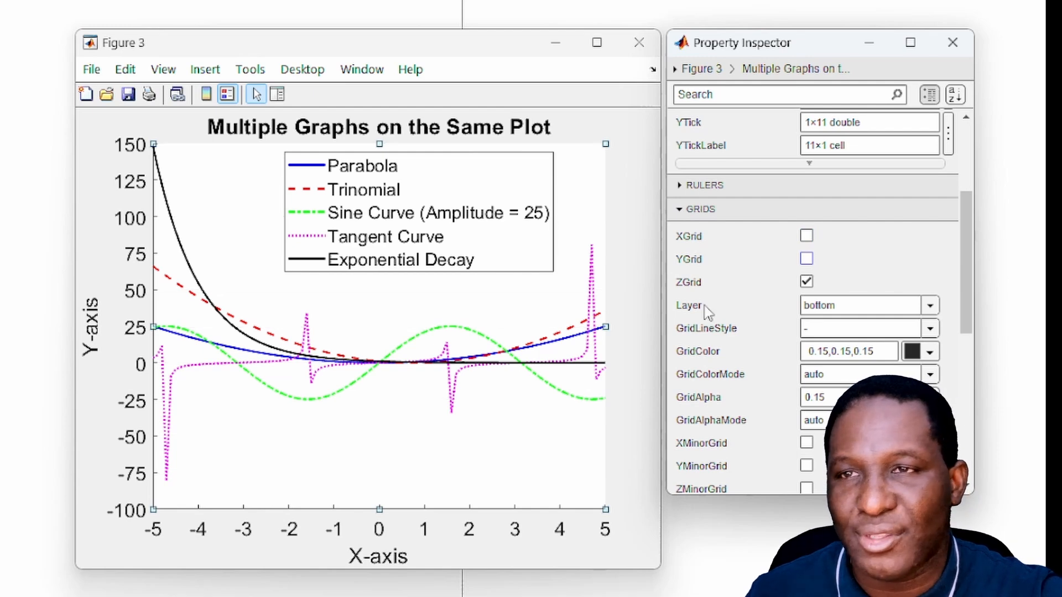
{"action": "left_click", "coordinate": [763, 321]}
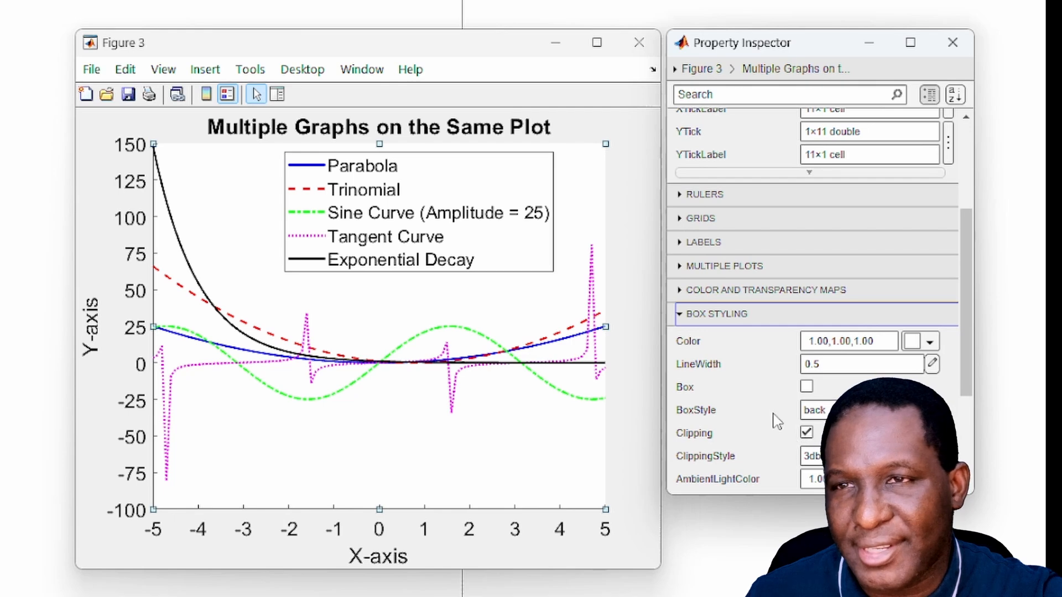
{"action": "left_click", "coordinate": [807, 387]}
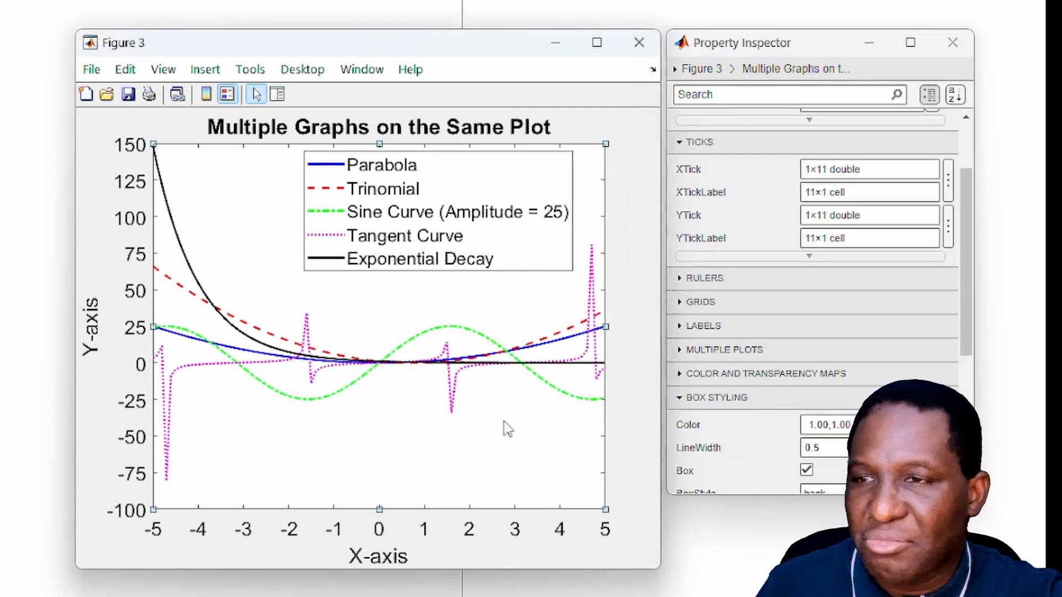
Set the line width of the green sine curve to 2.
{"action": "left_click", "coordinate": [350, 390]}
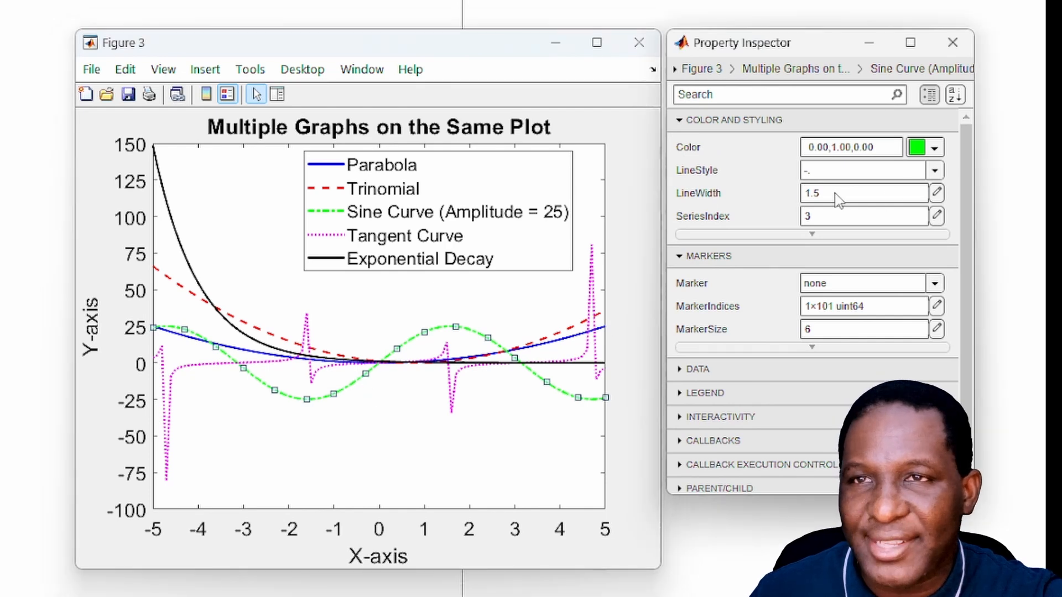
{"action": "type", "text": "2"}
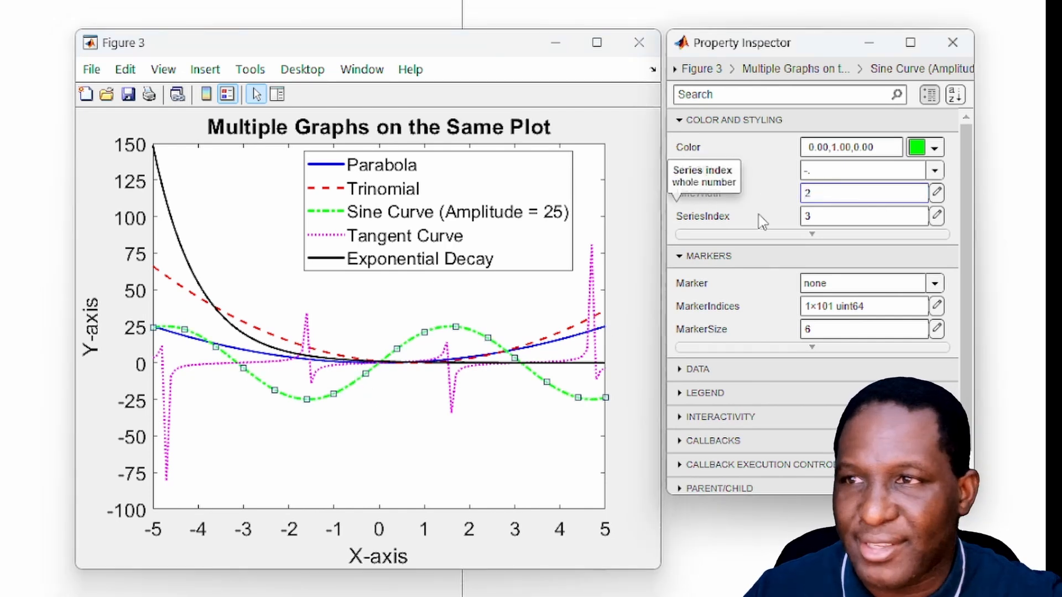
{"action": "left_click", "coordinate": [469, 441]}
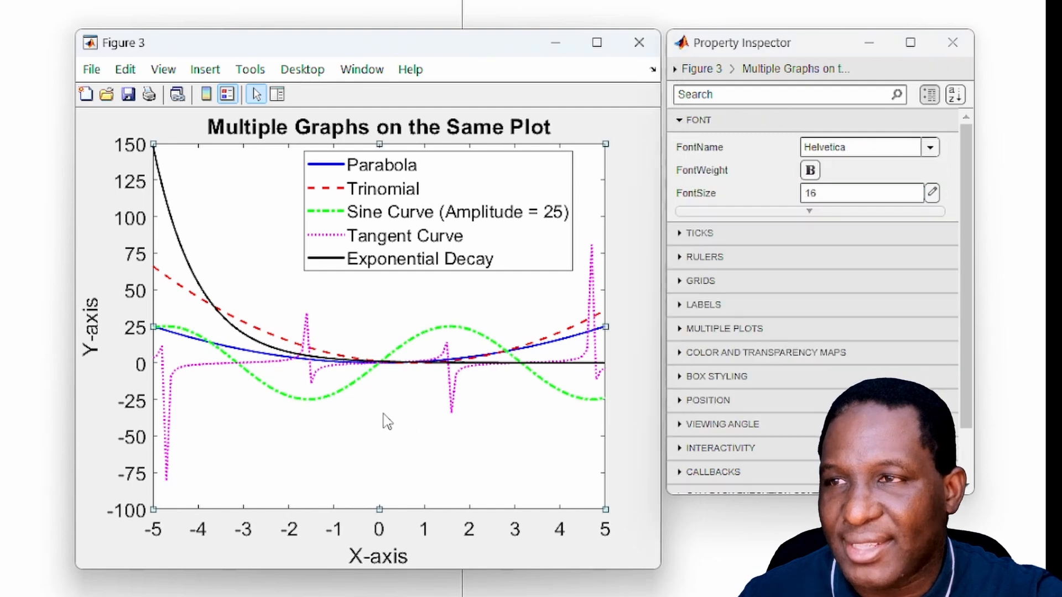
Set the line width of the magenta dotted tangent curve to 2.
{"action": "left_click", "coordinate": [187, 367]}
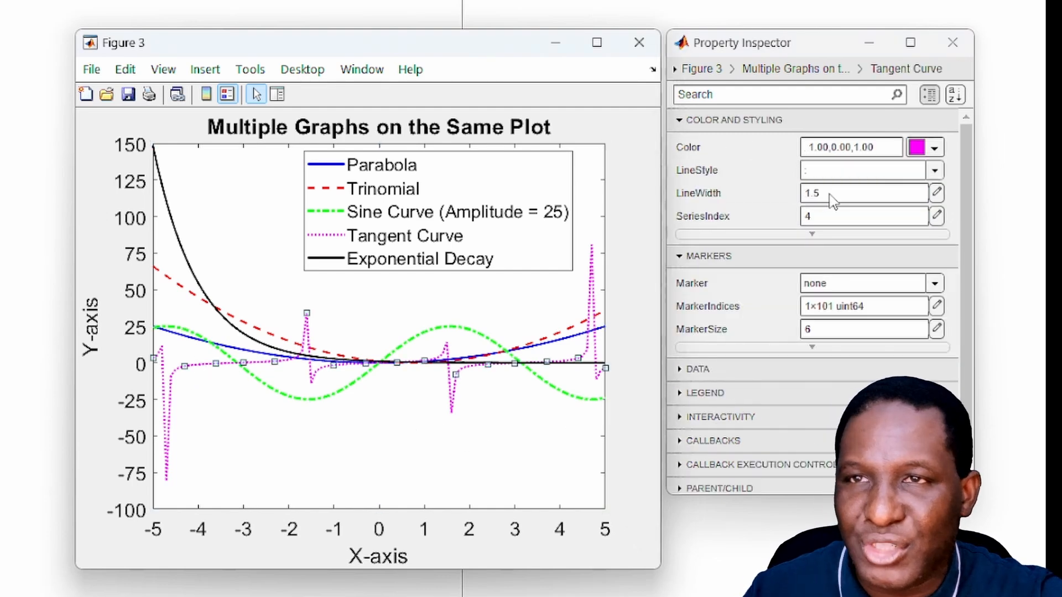
{"action": "double_click", "coordinate": [789, 192]}
{"action": "type", "text": "2"}
{"action": "left_click", "coordinate": [515, 451]}
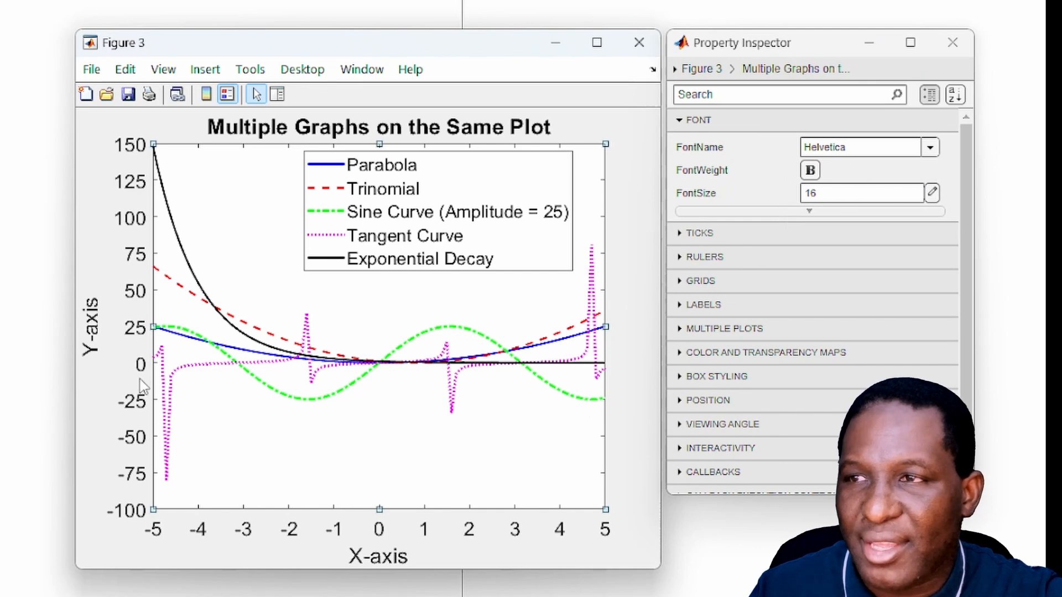
Change the tangent curve's color to the standard blue 0.00,0.45,0.74 and close its property settings.
{"action": "left_click", "coordinate": [198, 368]}
{"action": "left_click", "coordinate": [933, 148]}
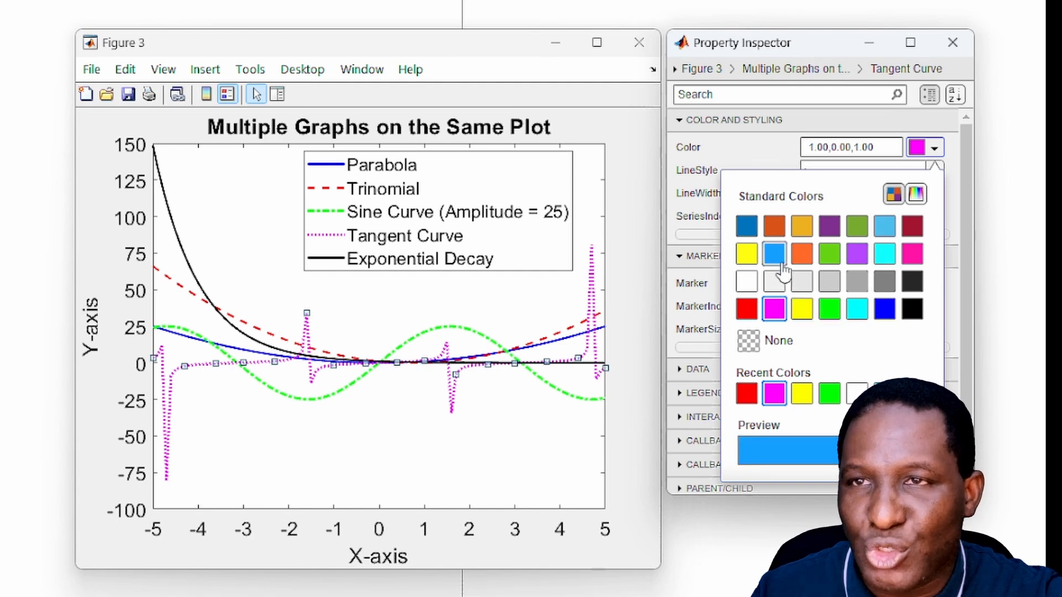
{"action": "left_click", "coordinate": [753, 238]}
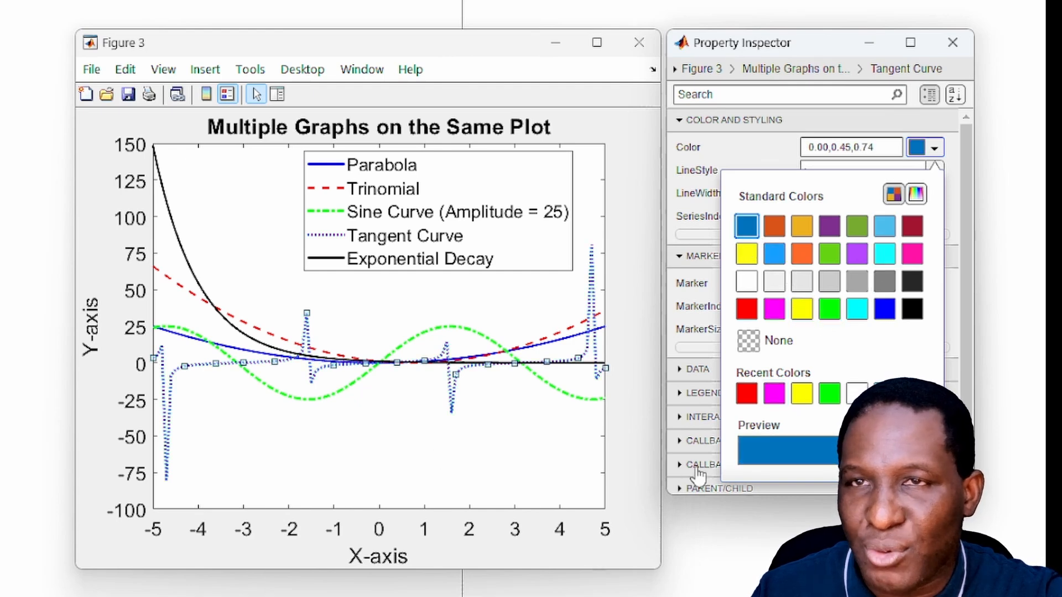
{"action": "left_click", "coordinate": [561, 506]}
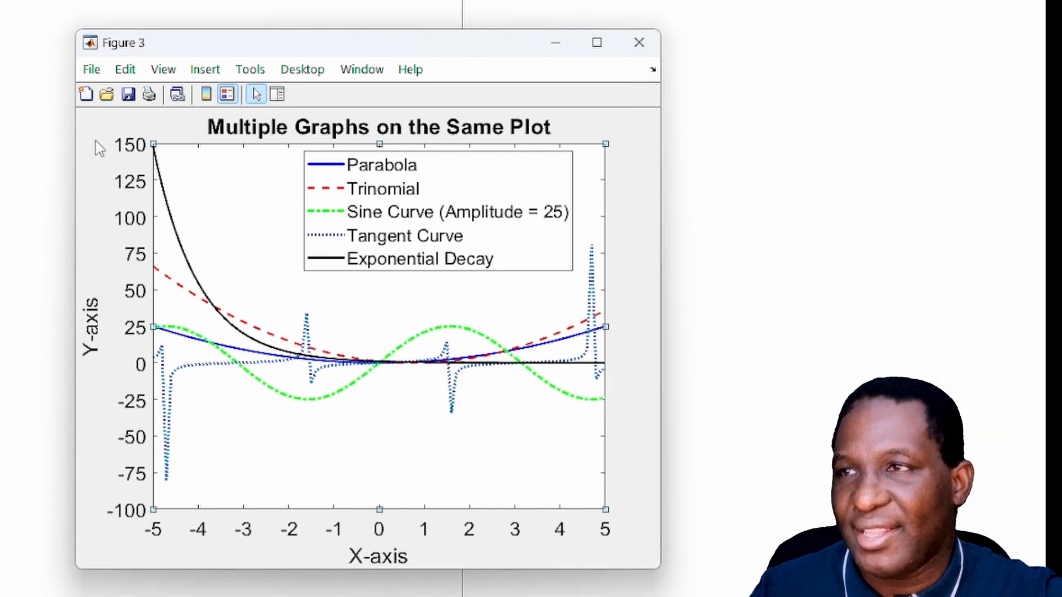
Select the whole figure and copy it to the clipboard with Copy Figure.
{"action": "left_click", "coordinate": [96, 178]}
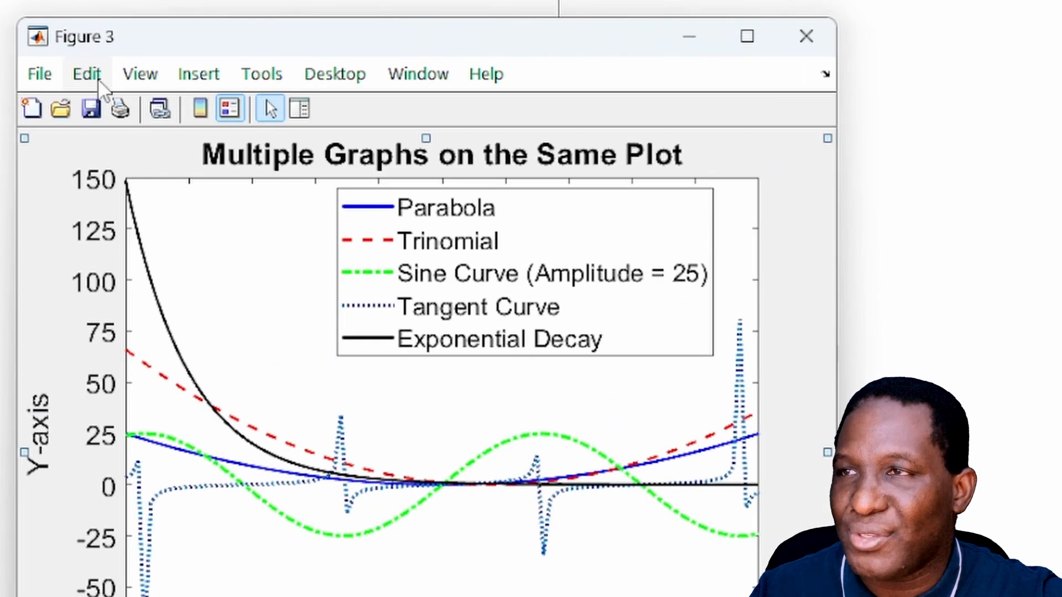
{"action": "left_click", "coordinate": [131, 70]}
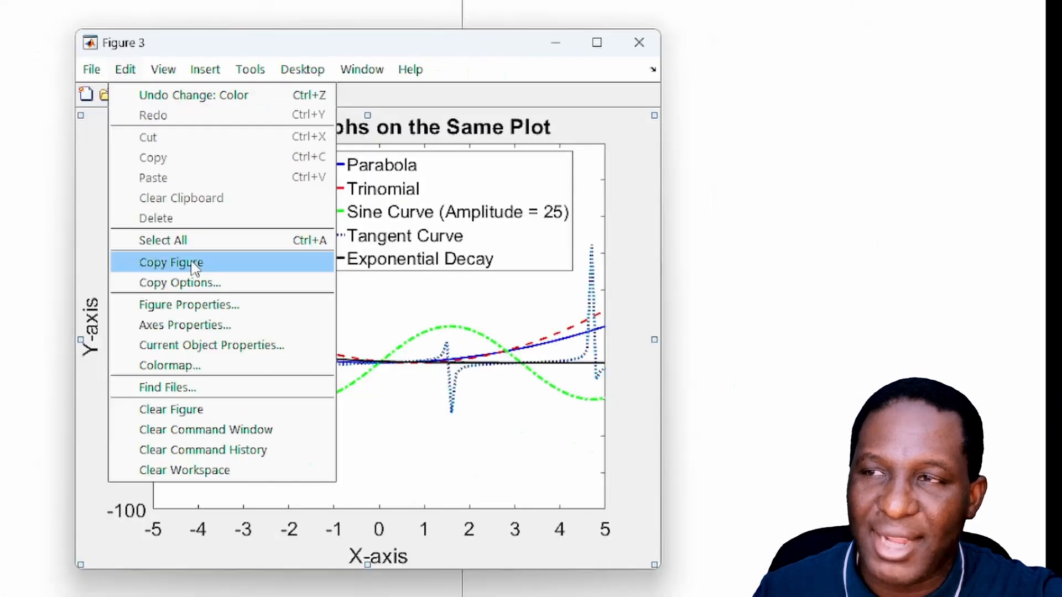
{"action": "left_click", "coordinate": [177, 349]}
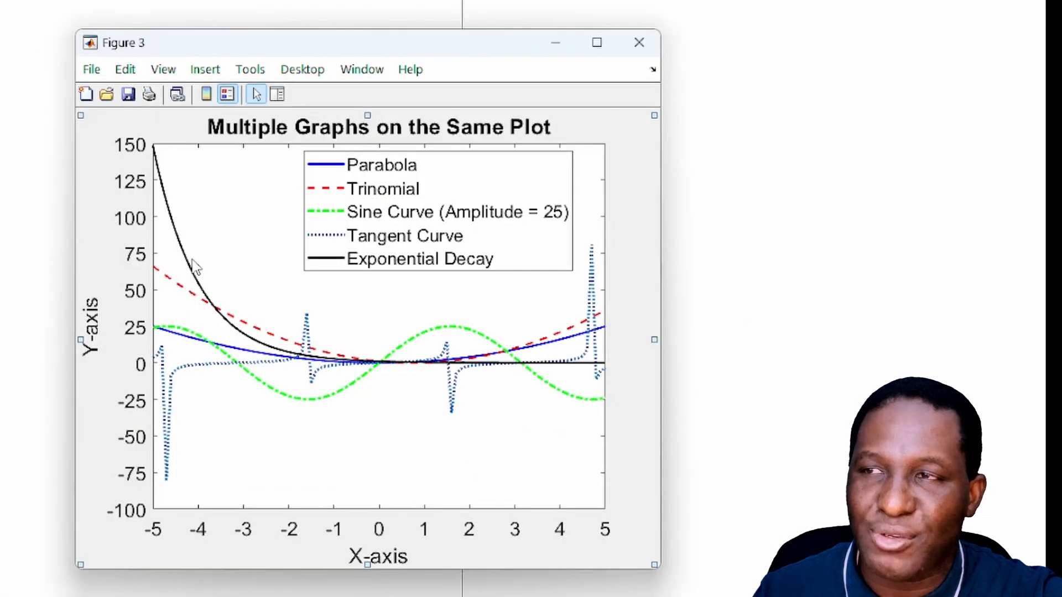
Switch to the Word document and paste the copied plot below the contour figure as Picture (Enhanced Metafile).
{"action": "left_click", "coordinate": [350, 596]}
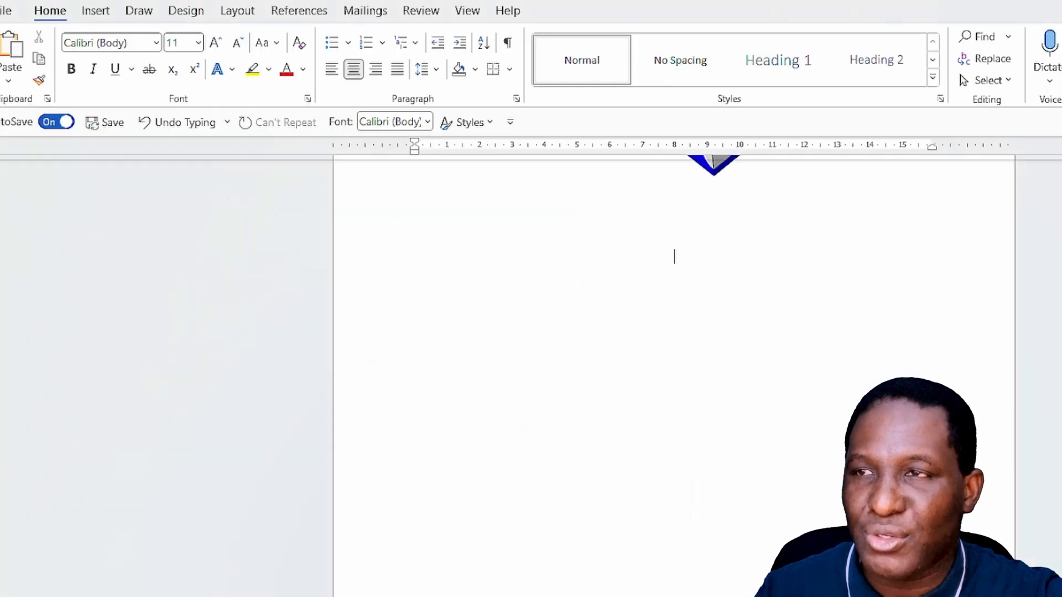
{"action": "left_click", "coordinate": [8, 80]}
{"action": "left_click", "coordinate": [66, 152]}
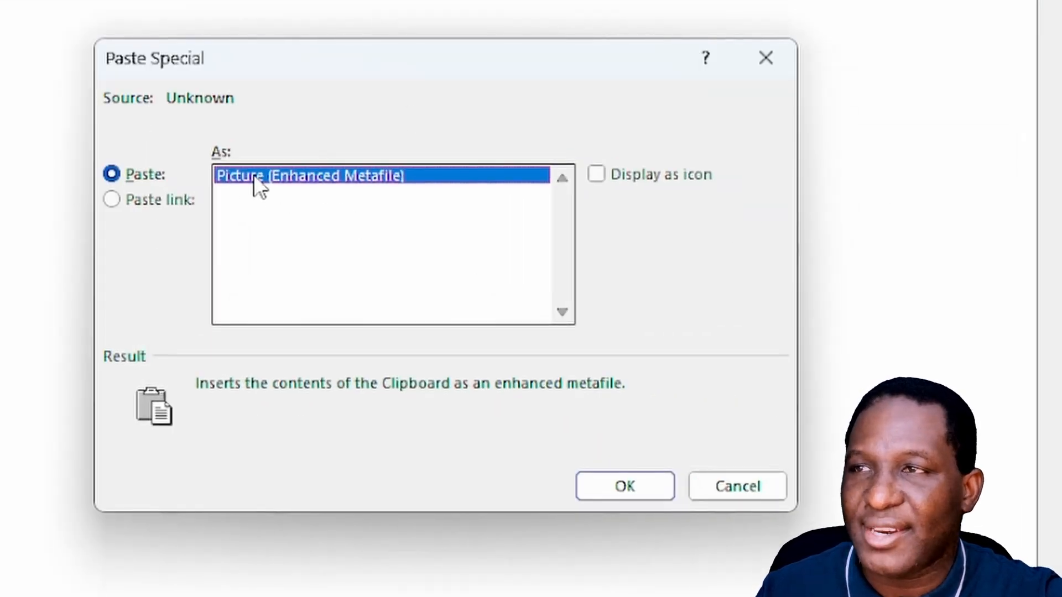
{"action": "left_click", "coordinate": [616, 492]}
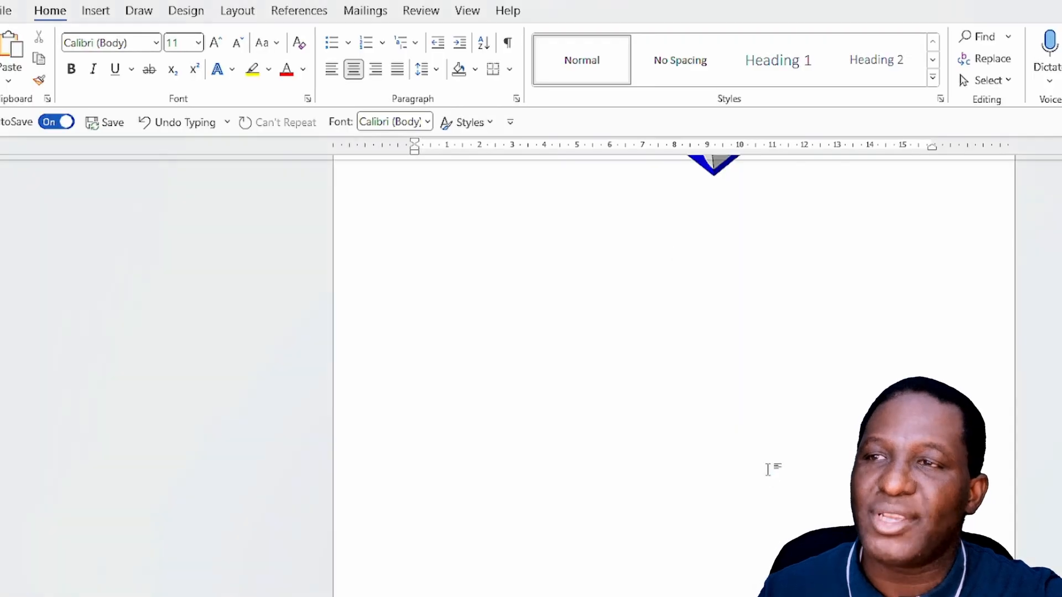
Scale the pasted plot picture down proportionally to well within the page margins, and deselect it.
{"action": "left_click", "coordinate": [791, 453]}
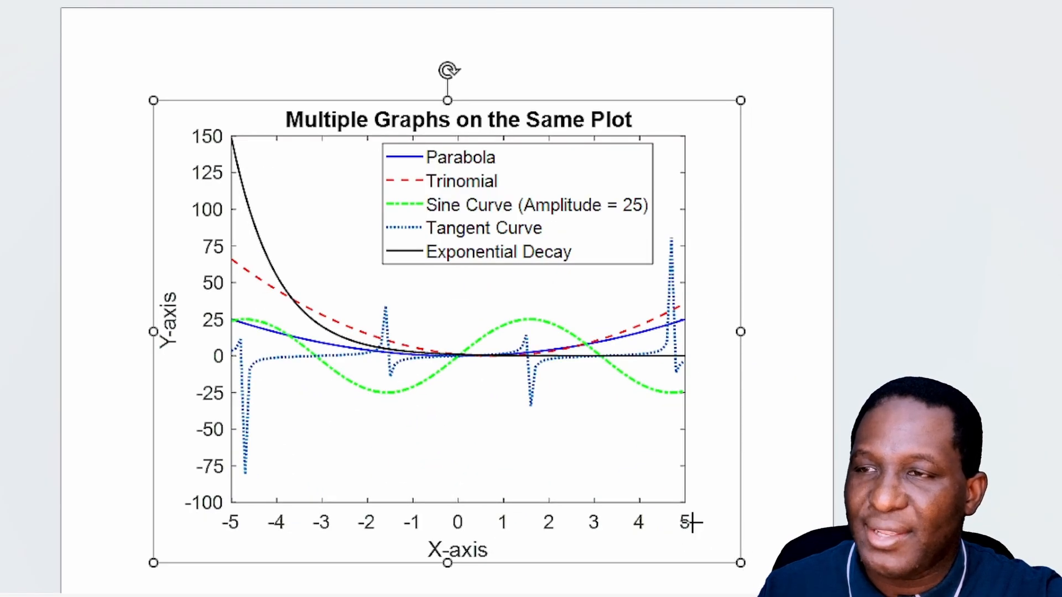
{"action": "left_click_drag", "start_coordinate": [691, 522], "coordinate": [636, 482]}
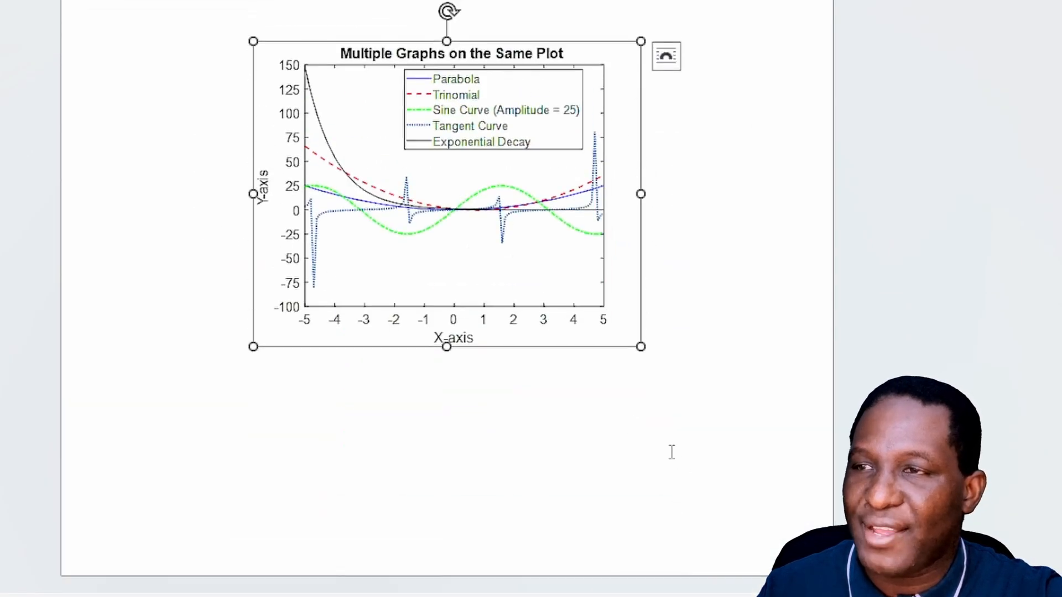
{"action": "left_click_drag", "start_coordinate": [635, 343], "coordinate": [687, 375]}
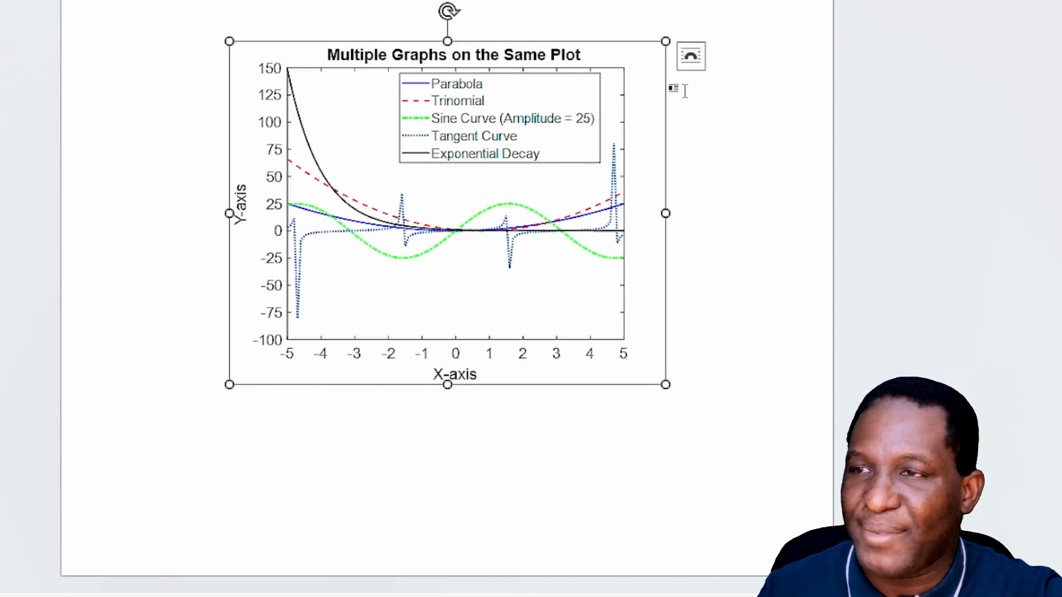
{"action": "left_click", "coordinate": [742, 285]}
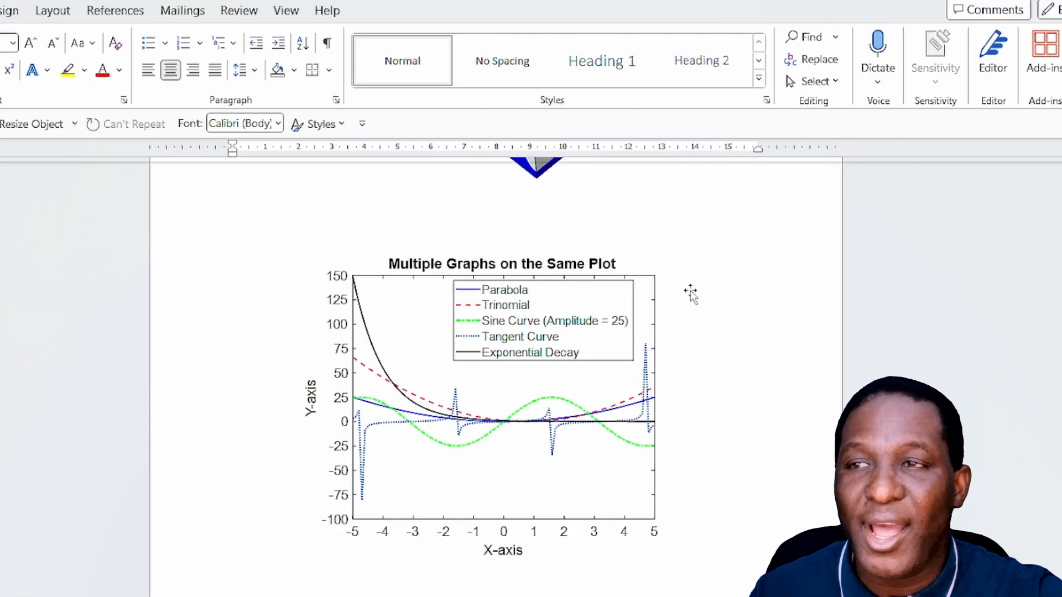
View the Word document at 100% zoom and select the pasted plot to check its legibility.
{"action": "left_click", "coordinate": [286, 11]}
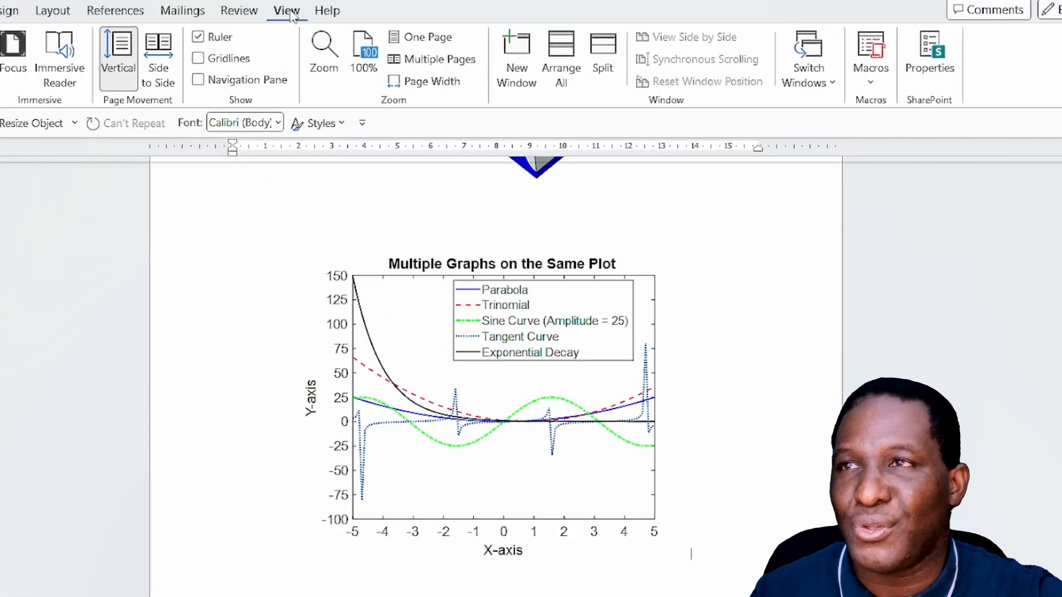
{"action": "left_click", "coordinate": [363, 55]}
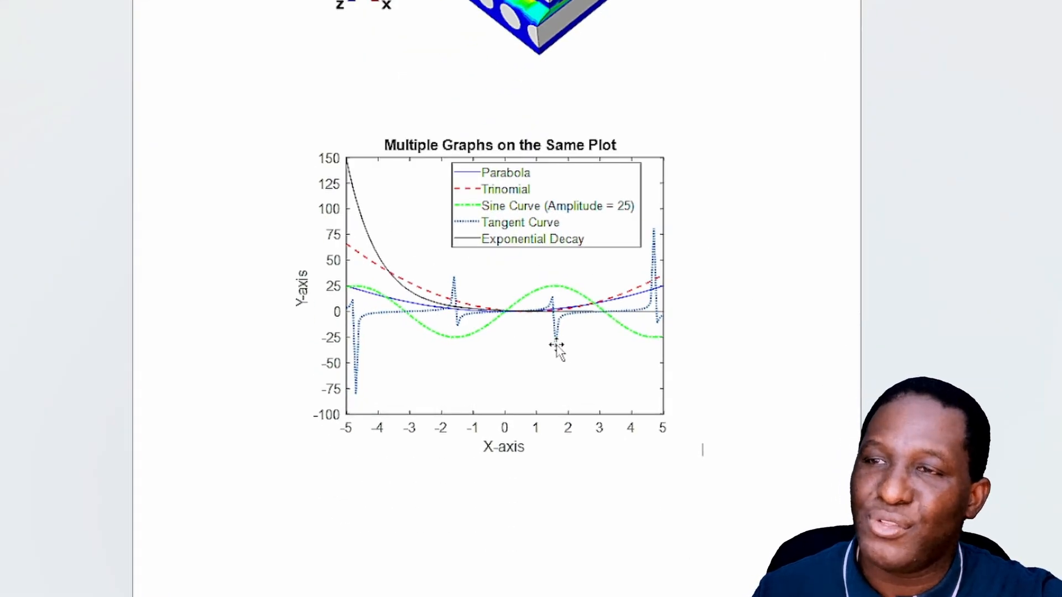
{"action": "left_click", "coordinate": [569, 318]}
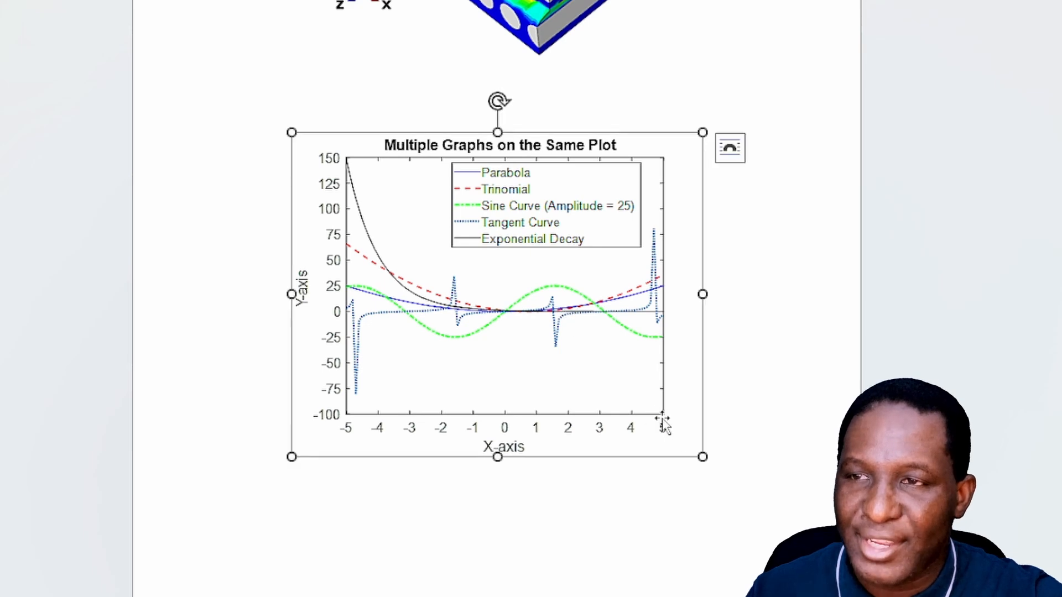